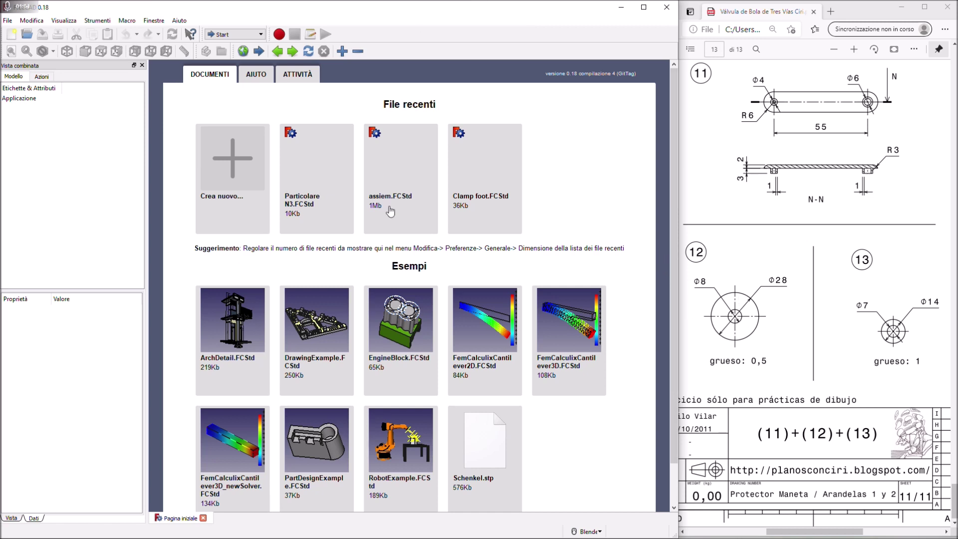
- Create a new document and save it as Particolare N12.FCStd
{"action": "left_click", "coordinate": [237, 178]}
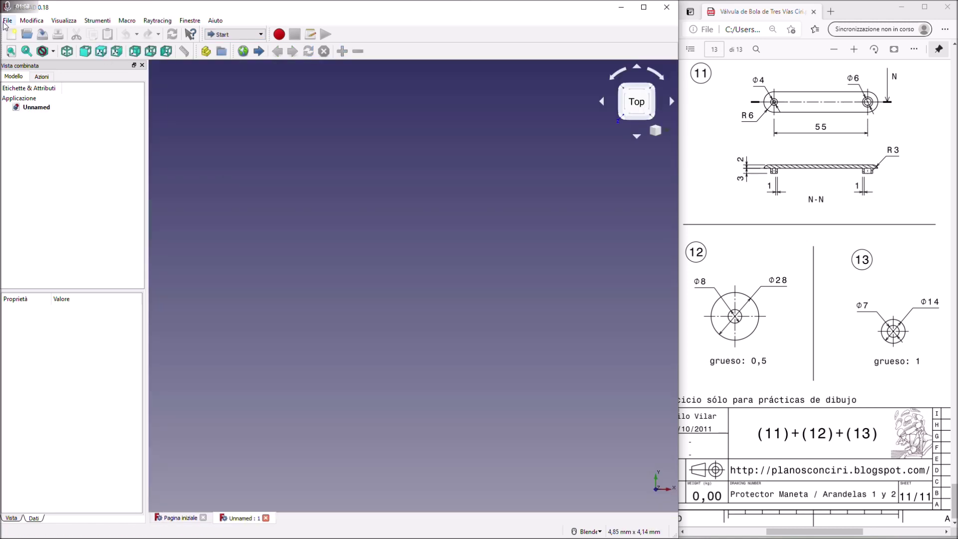
{"action": "left_click", "coordinate": [7, 21]}
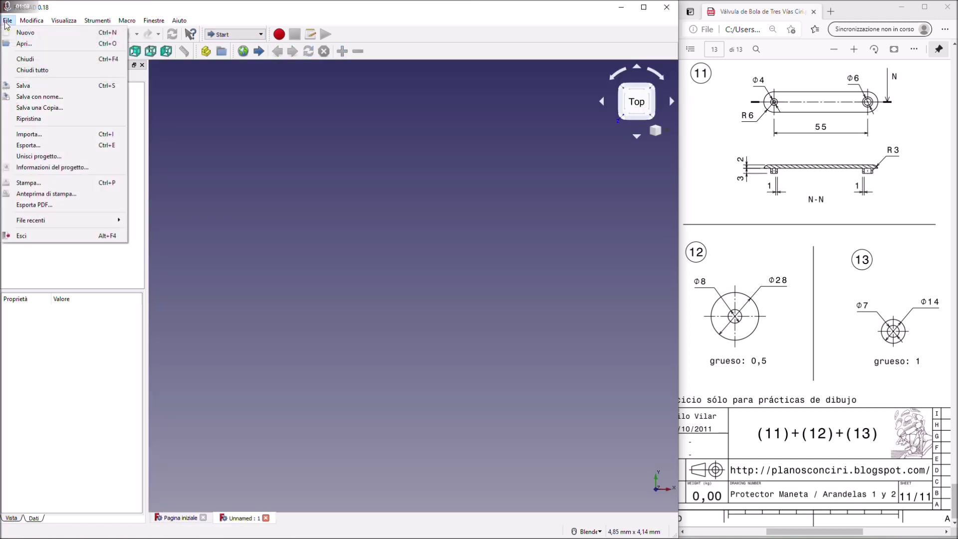
{"action": "left_click", "coordinate": [42, 94]}
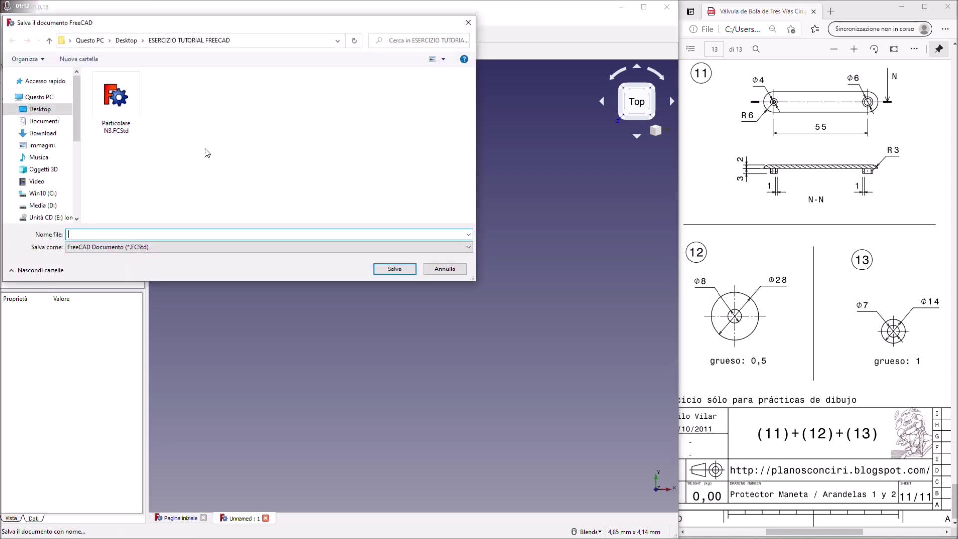
{"action": "left_click", "coordinate": [116, 127]}
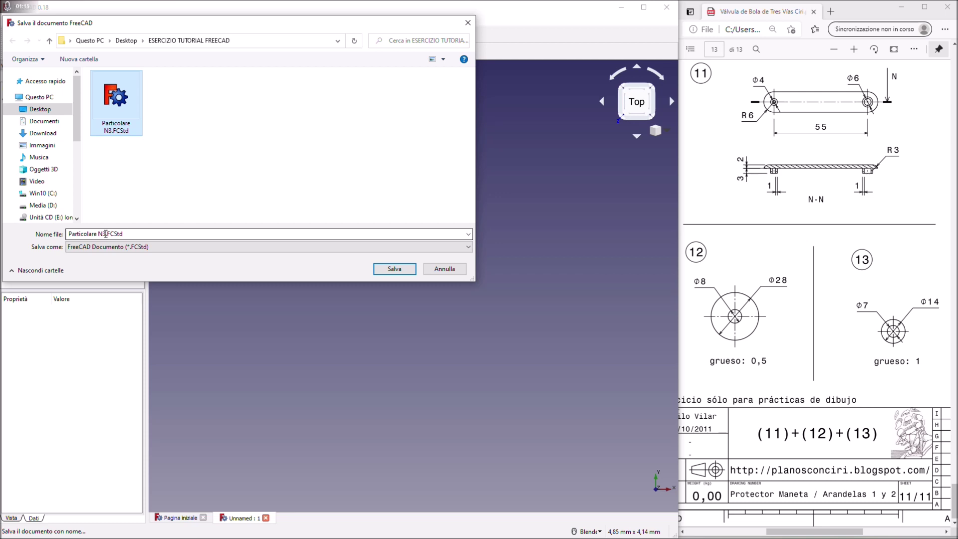
{"action": "triple_click", "coordinate": [106, 234]}
{"action": "left_click", "coordinate": [106, 234]}
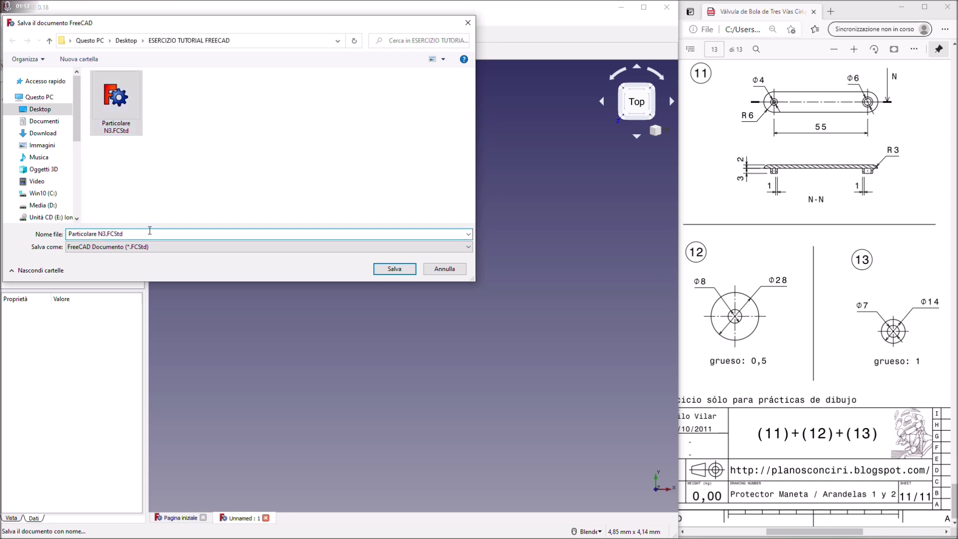
{"action": "key", "text": "BackSpace"}
{"action": "type", "text": "12"}
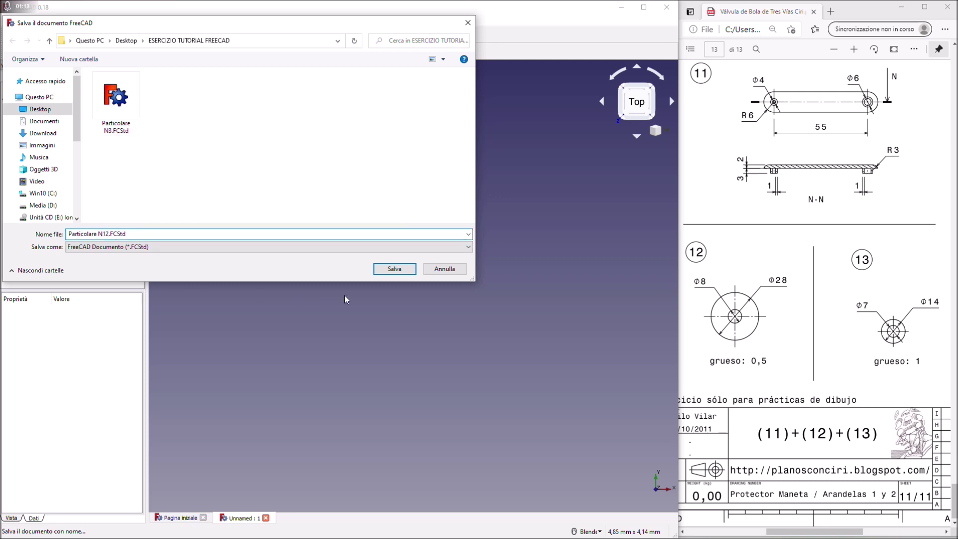
{"action": "left_click", "coordinate": [402, 272]}
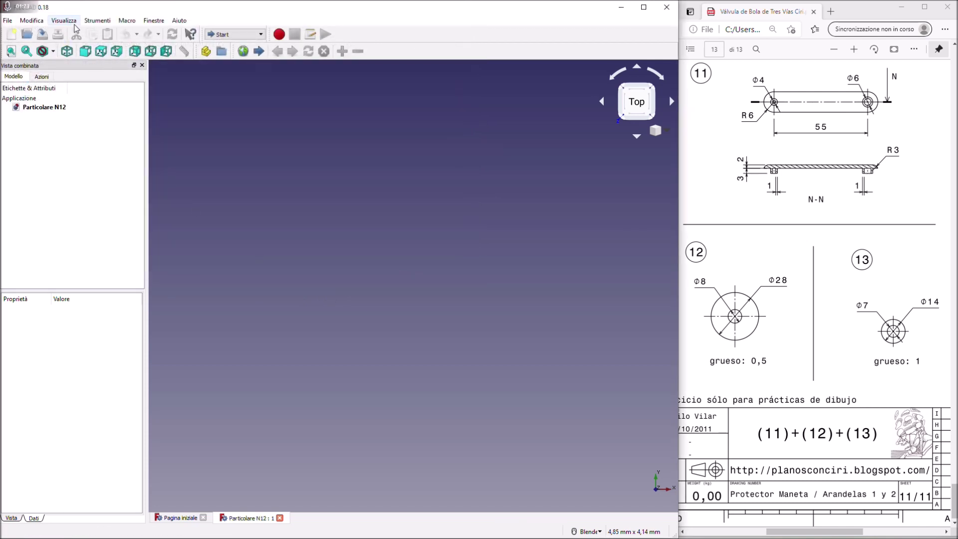
- Turn on the axis origin display in the 3D view
{"action": "left_click", "coordinate": [73, 23]}
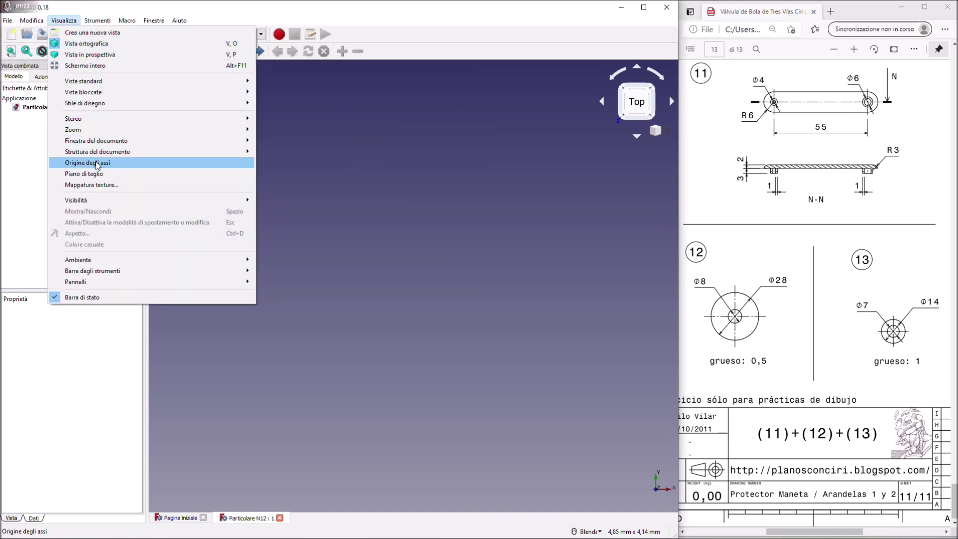
{"action": "left_click", "coordinate": [98, 166]}
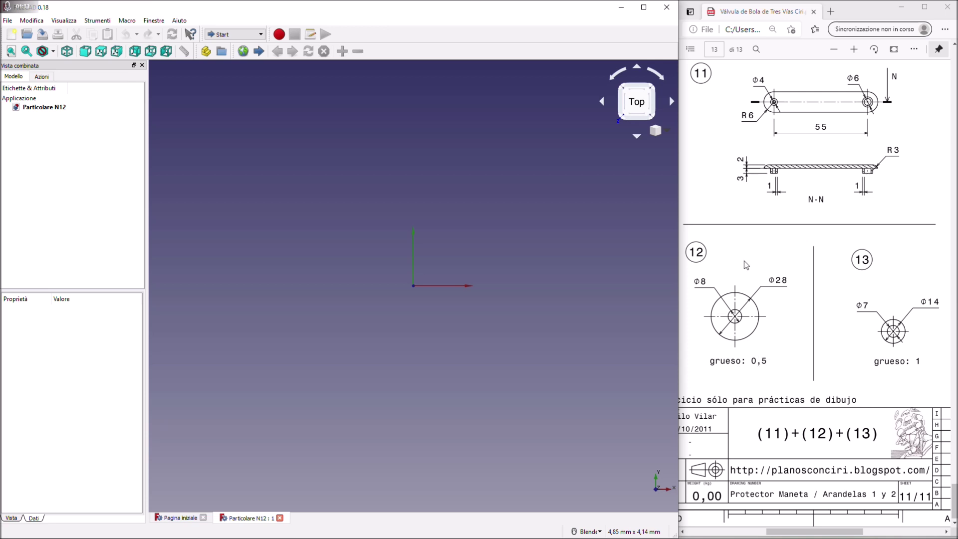
{"action": "left_click", "coordinate": [235, 35]}
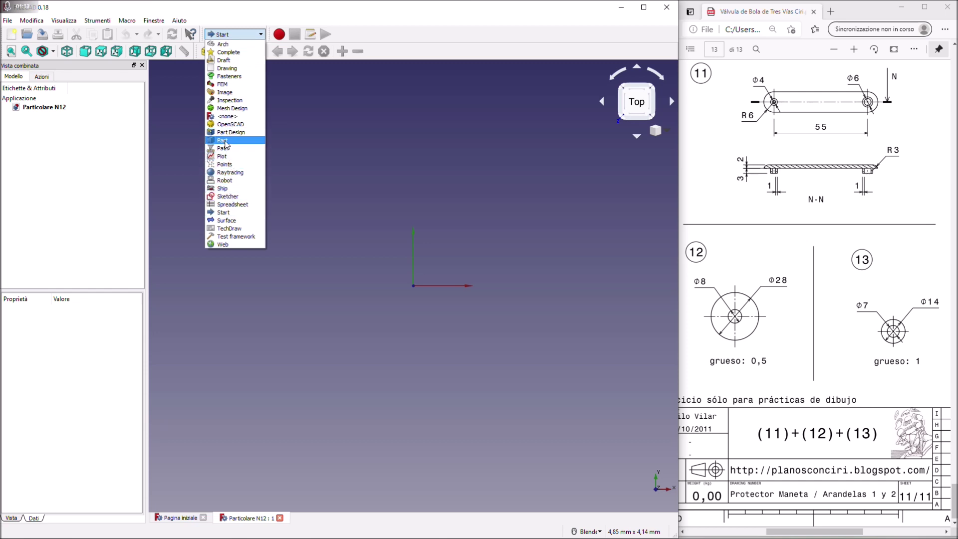
- In the Part workbench, add a cylinder with radius 14 mm and height 0,5 mm
{"action": "left_click", "coordinate": [224, 141]}
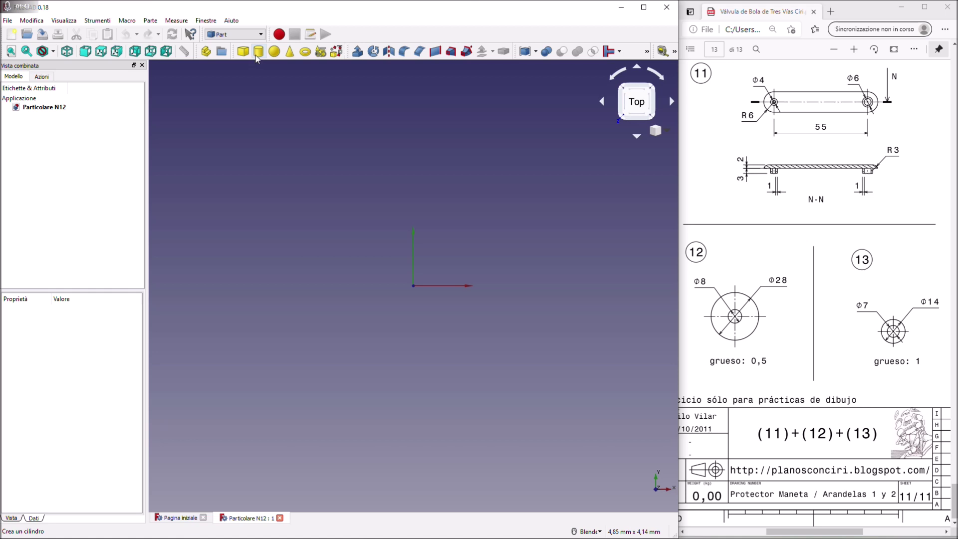
{"action": "left_click", "coordinate": [257, 56]}
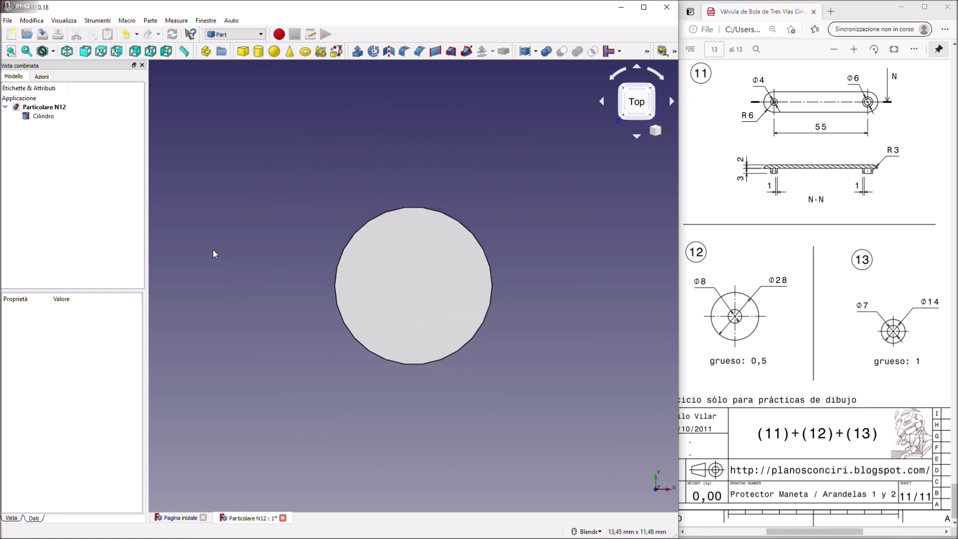
{"action": "left_click", "coordinate": [43, 116]}
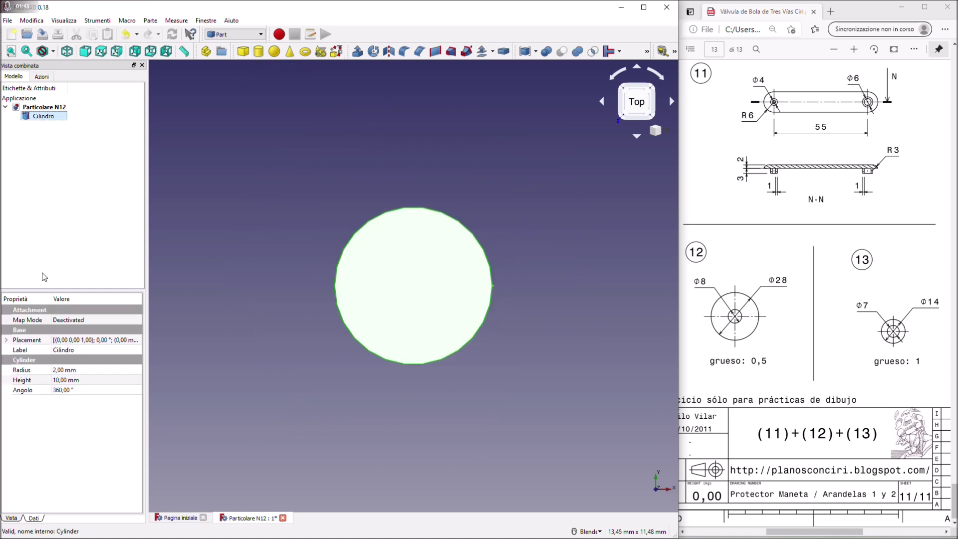
{"action": "left_click", "coordinate": [63, 371]}
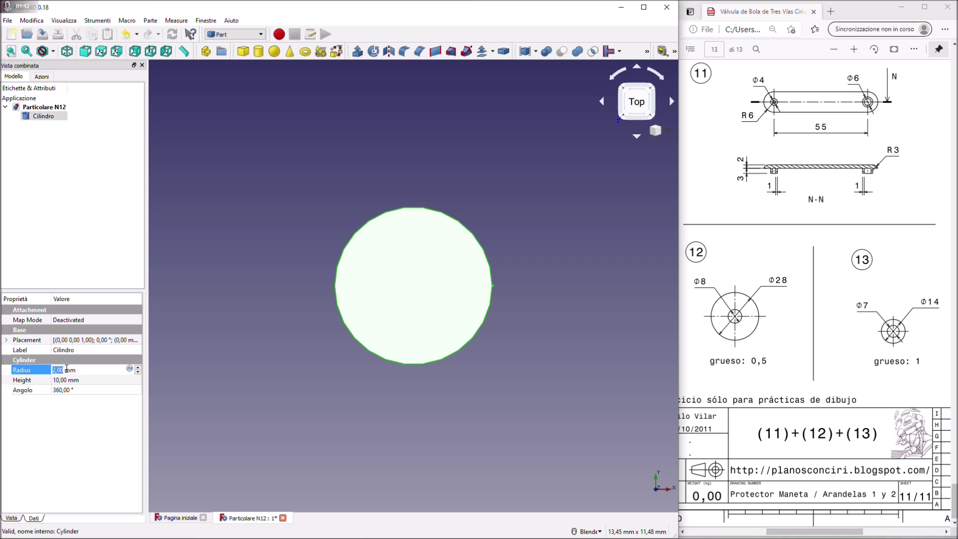
{"action": "type", "text": "14"}
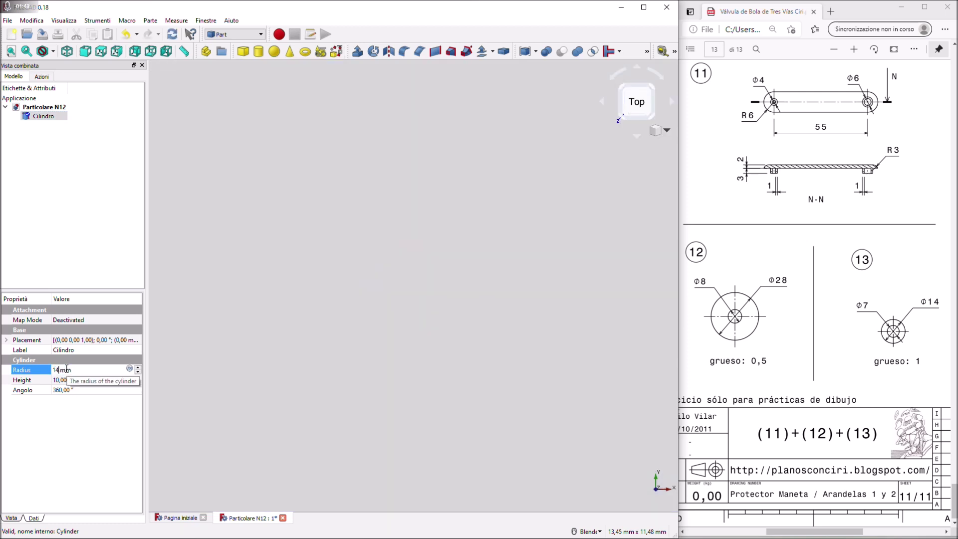
{"action": "left_click", "coordinate": [67, 380]}
{"action": "type", "text": "0,5"}
{"action": "key", "text": "Return"}
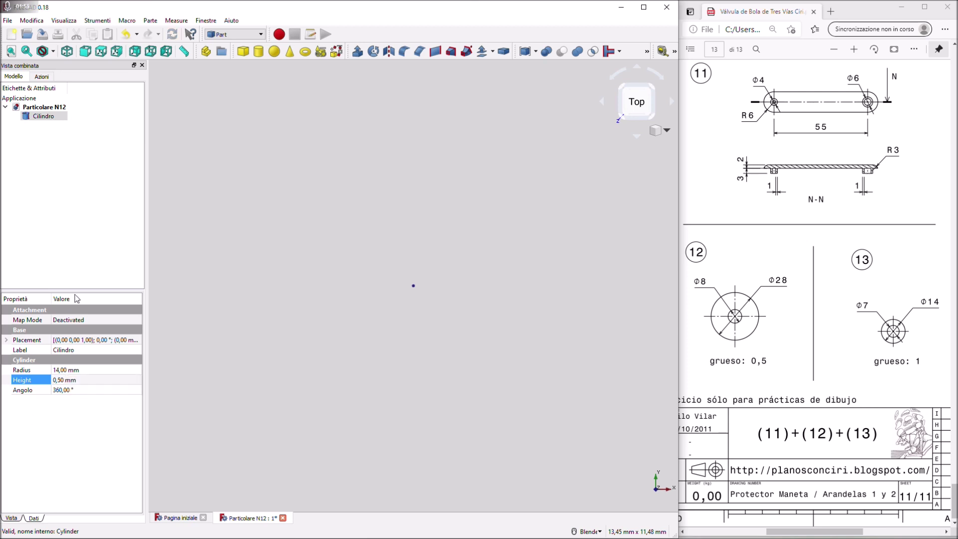
{"action": "left_click", "coordinate": [11, 51]}
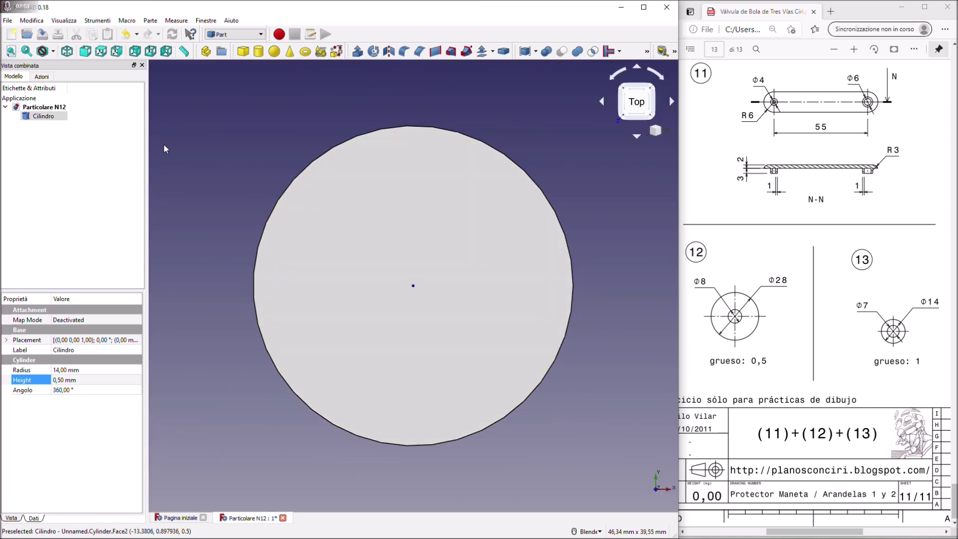
- Add a second 4 mm radius cylinder at the disc centre and select both cylinders
{"action": "left_click", "coordinate": [258, 51]}
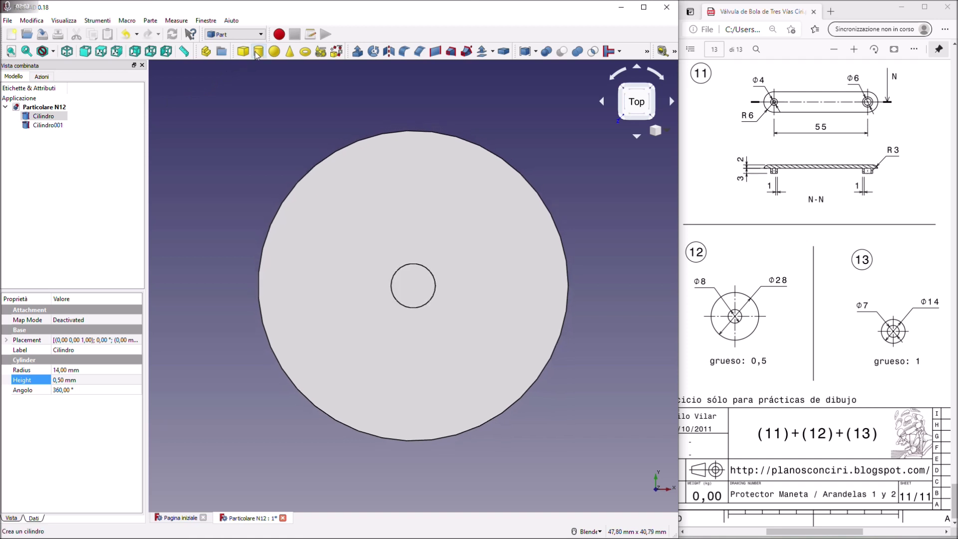
{"action": "left_click", "coordinate": [58, 125]}
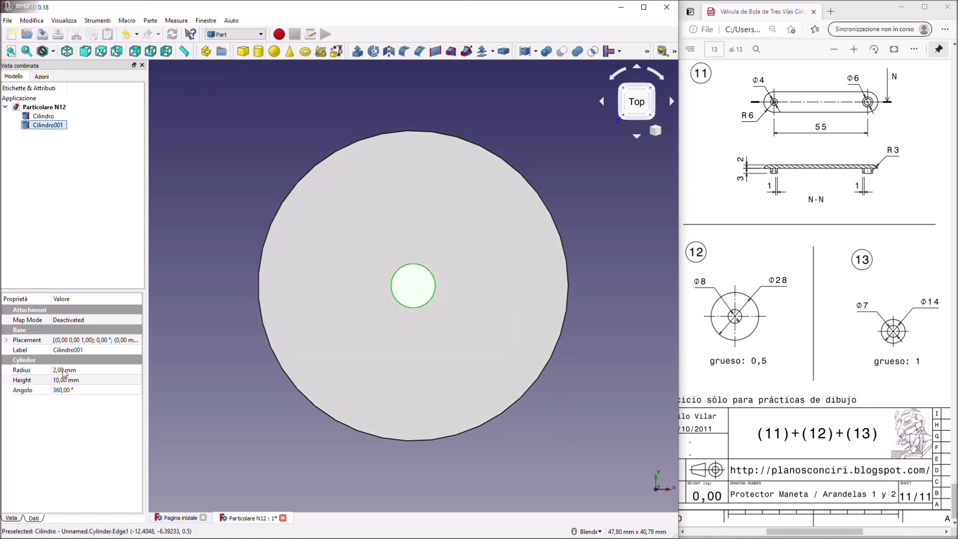
{"action": "left_click", "coordinate": [64, 370]}
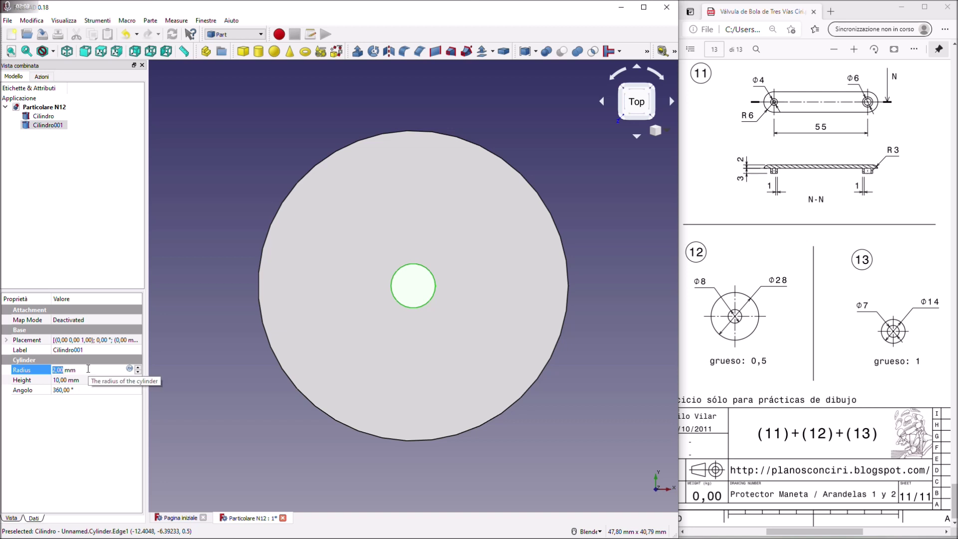
{"action": "type", "text": "4"}
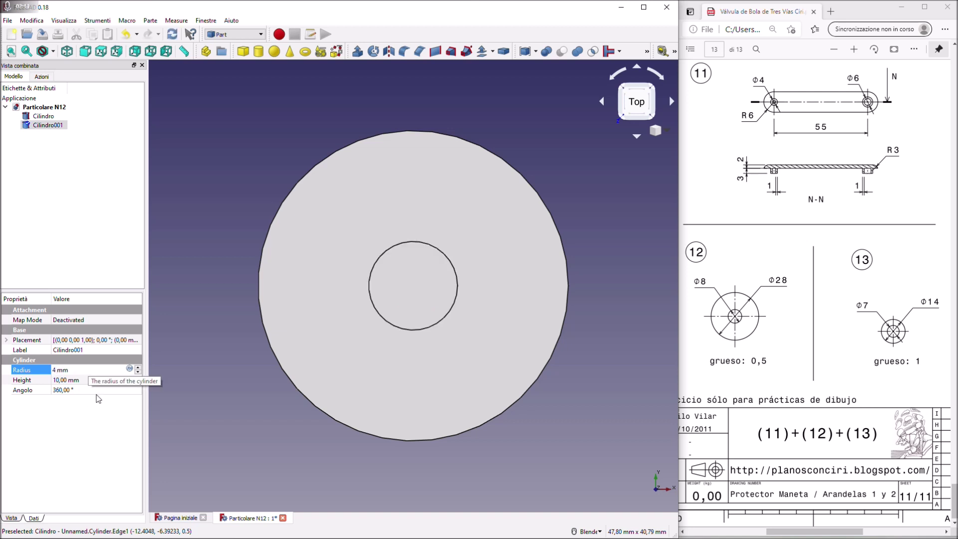
{"action": "key", "text": "Return"}
{"action": "mouse_move", "coordinate": [205, 390]}
{"action": "middle_mouse_down"}
{"action": "mouse_move", "coordinate": [279, 349]}
{"action": "mouse_move", "coordinate": [315, 292]}
{"action": "middle_mouse_up"}
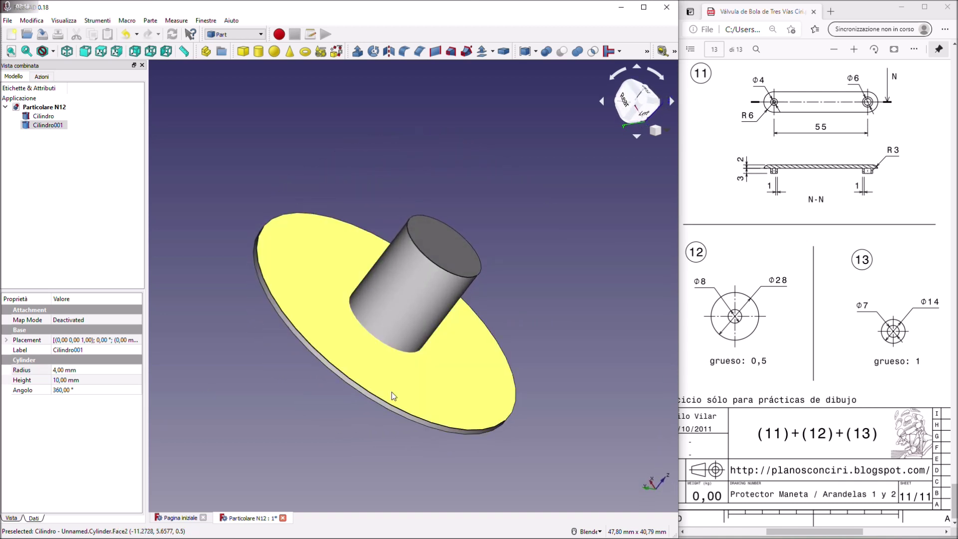
{"action": "left_click", "coordinate": [310, 280]}
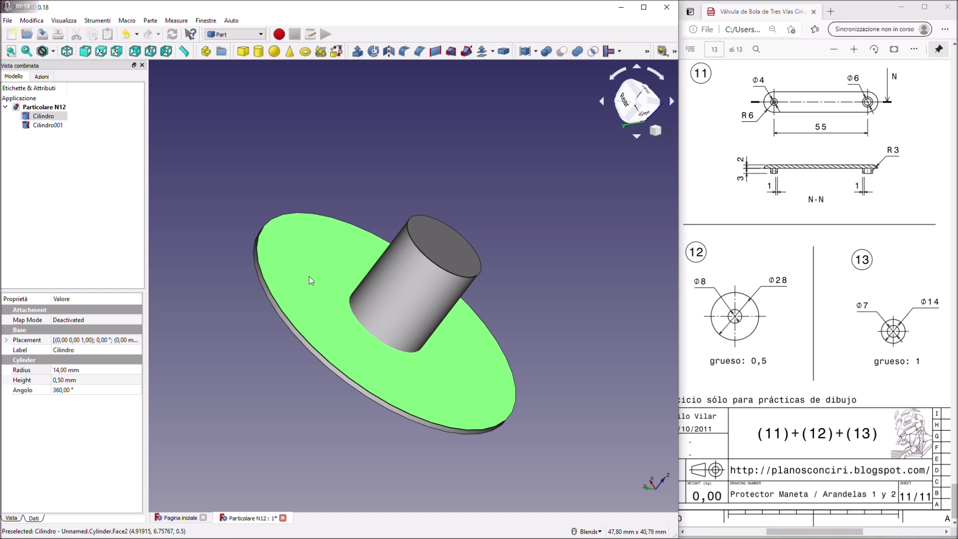
{"action": "left_click", "coordinate": [384, 294], "text": "ctrl"}
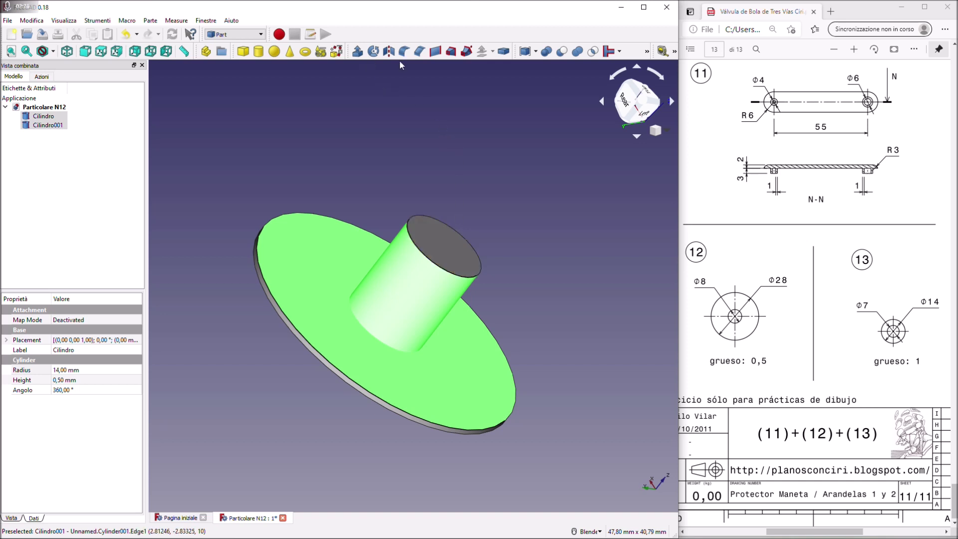
- Subtract the central cylinder from the disc to form the washer
{"action": "left_click", "coordinate": [562, 50]}
{"action": "middle_click_drag", "start_coordinate": [515, 269], "coordinate": [504, 295]}
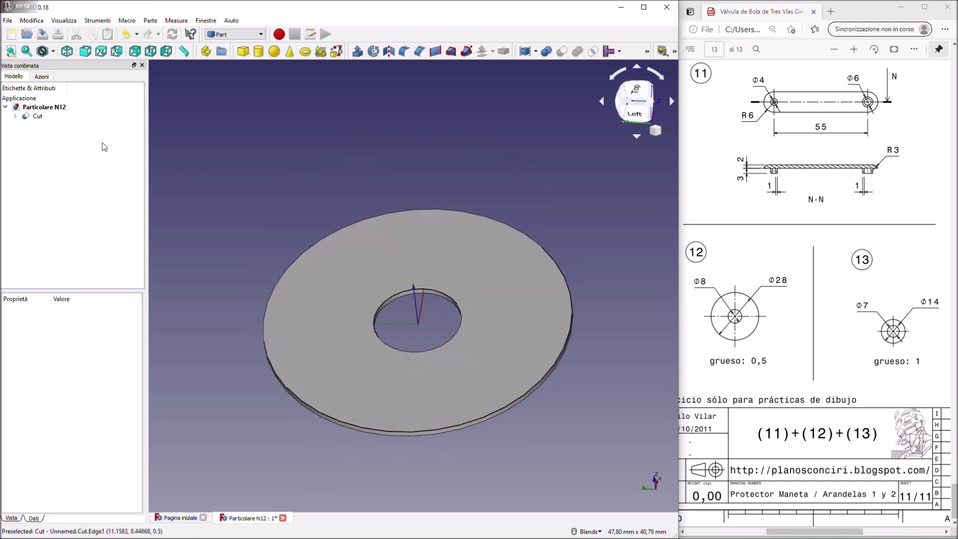
{"action": "left_click", "coordinate": [38, 116]}
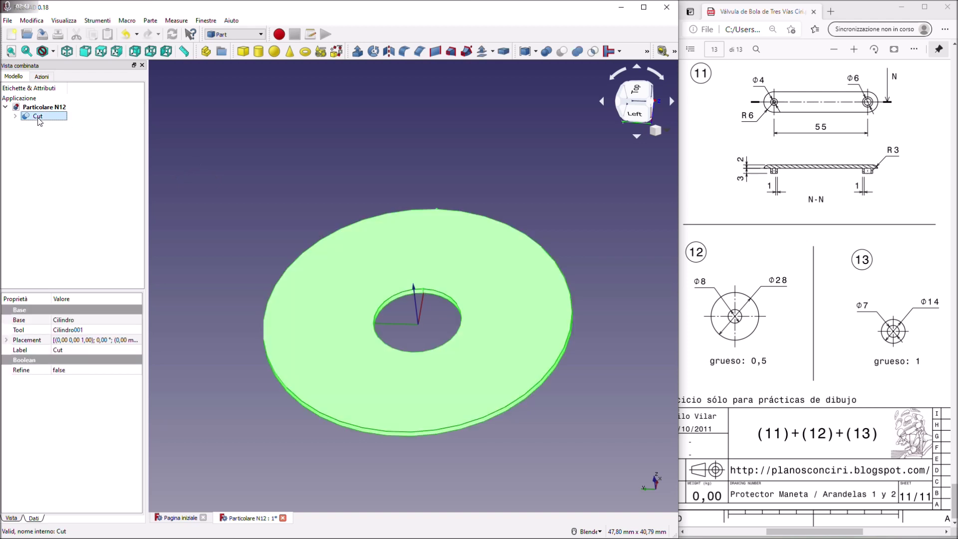
- Try chamfering all washer edges, then undo the failed chamfer
{"action": "left_click", "coordinate": [420, 52]}
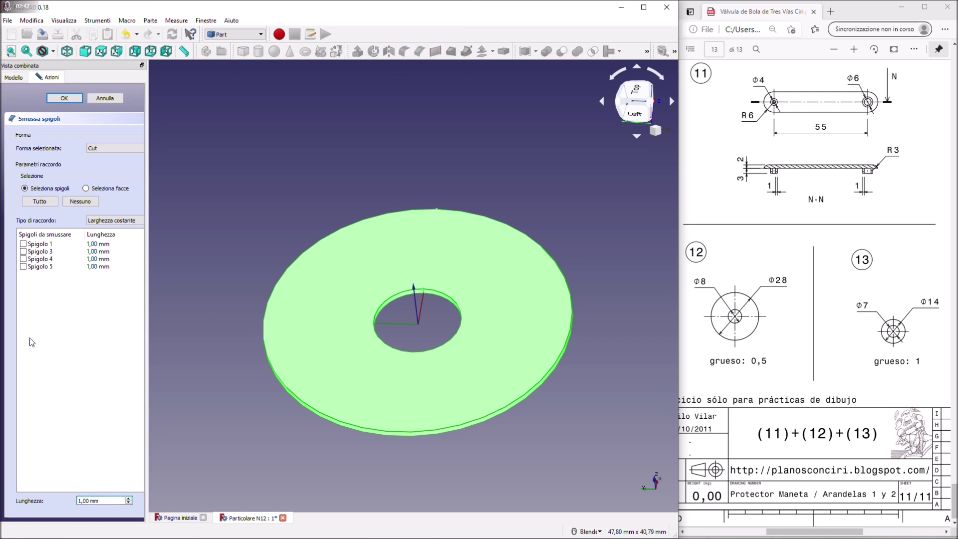
{"action": "left_click", "coordinate": [43, 202]}
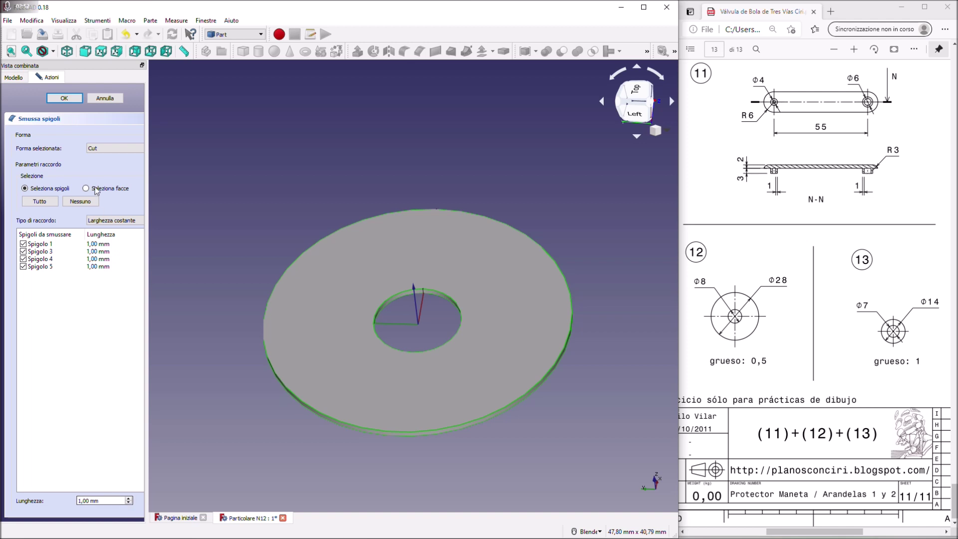
{"action": "left_click", "coordinate": [65, 97]}
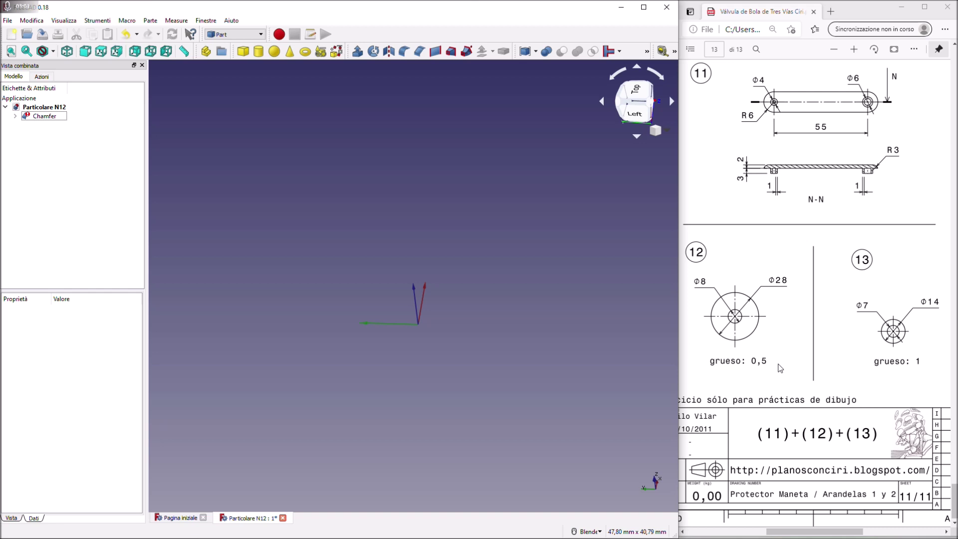
{"action": "left_click", "coordinate": [40, 21]}
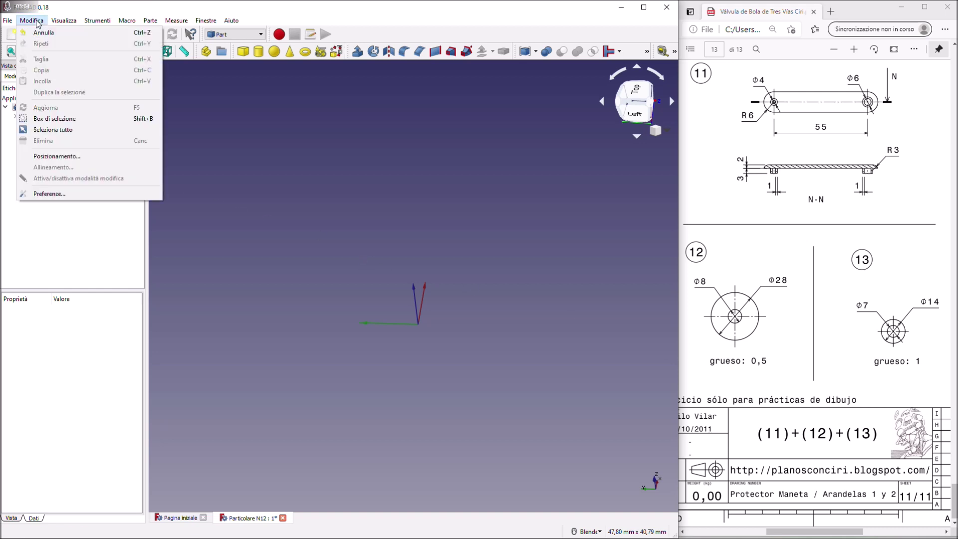
{"action": "left_click", "coordinate": [39, 30]}
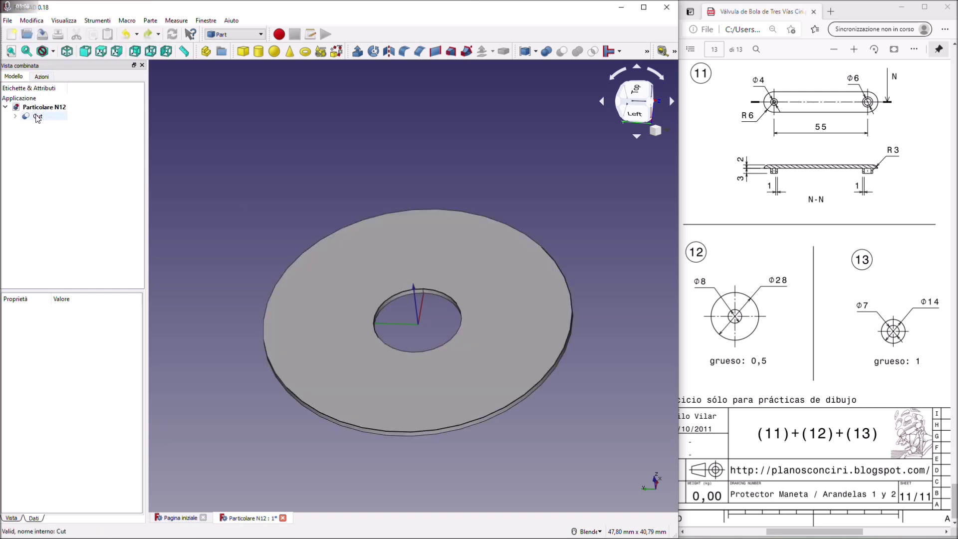
- Chamfer all washer edges by 0.10 mm and inspect the result
{"action": "left_click", "coordinate": [37, 117]}
{"action": "left_click", "coordinate": [419, 55]}
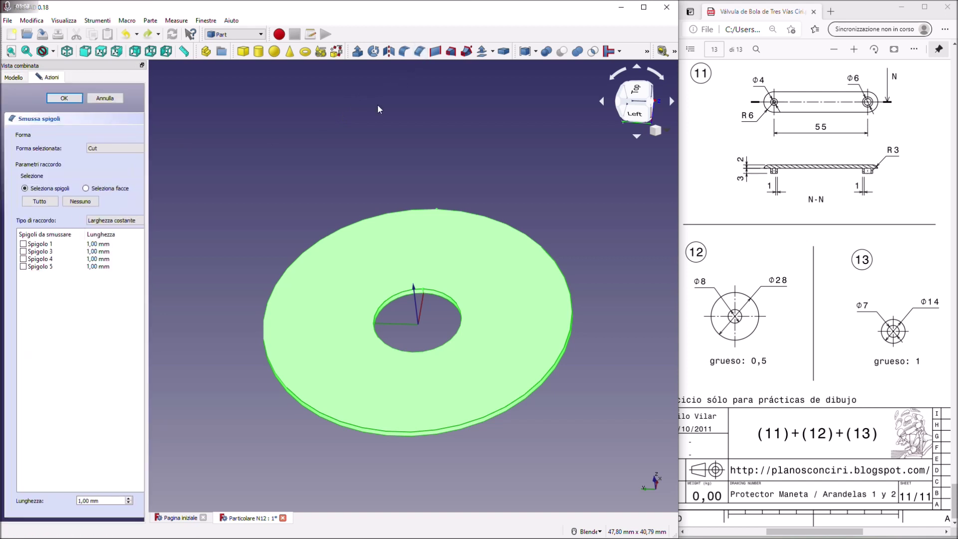
{"action": "left_click", "coordinate": [39, 201]}
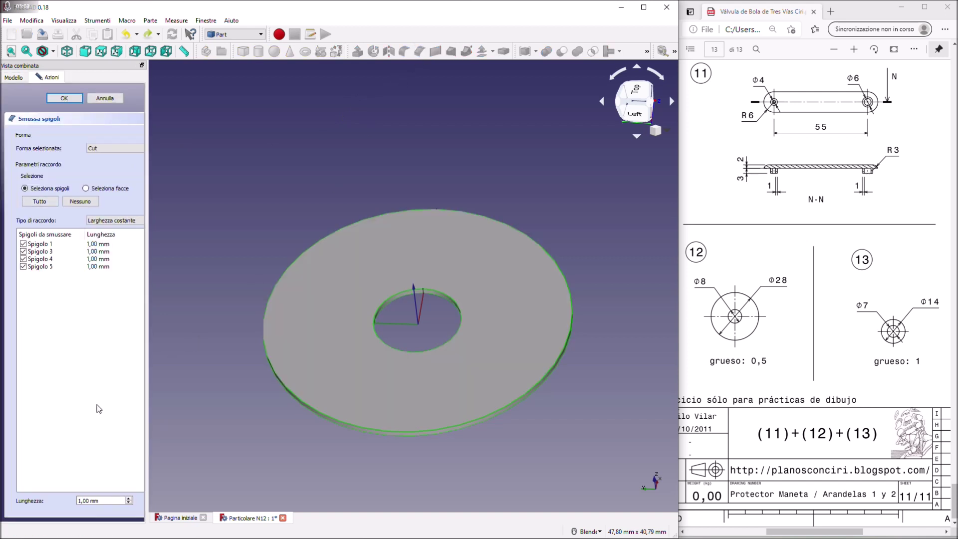
{"action": "scroll", "coordinate": [116, 501], "scroll_direction": "down", "scroll_amount": 1}
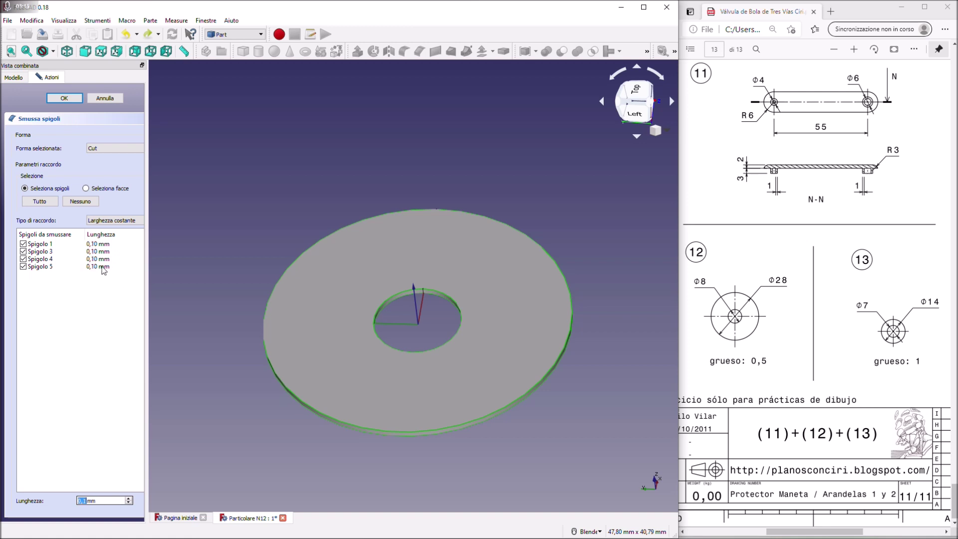
{"action": "left_click", "coordinate": [64, 98]}
{"action": "mouse_move", "coordinate": [289, 465]}
{"action": "middle_mouse_down"}
{"action": "mouse_move", "coordinate": [414, 344]}
{"action": "mouse_move", "coordinate": [349, 280]}
{"action": "middle_mouse_up"}
{"action": "left_click", "coordinate": [414, 346]}
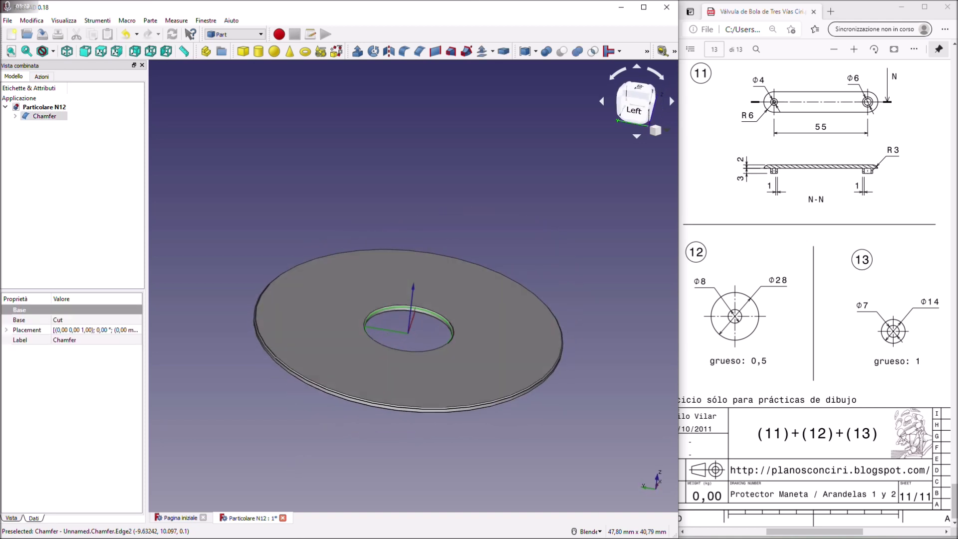
- Rename the Chamfer feature to Particolare N12, save, and close the document
{"action": "left_click", "coordinate": [43, 117]}
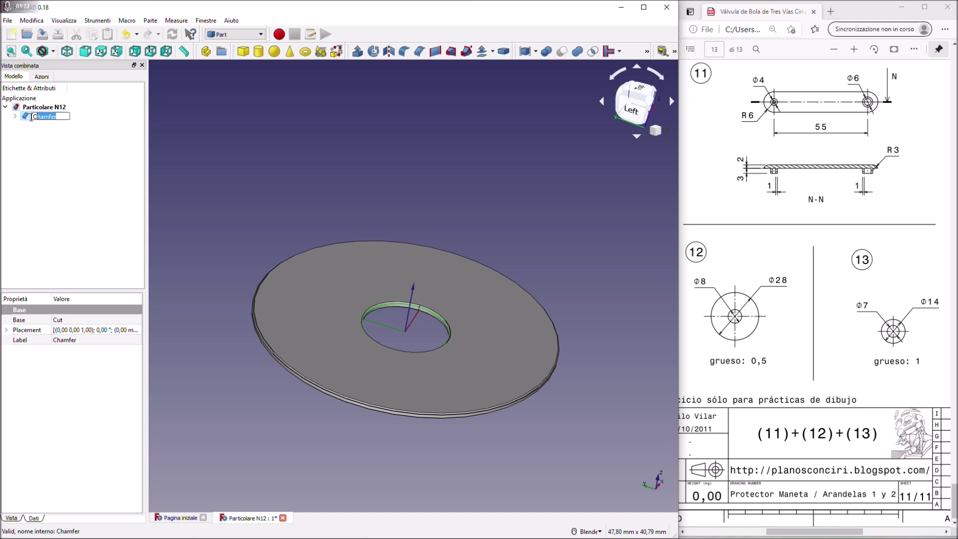
{"action": "type", "text": "Particolare n12"}
{"action": "key", "text": "BackSpace"}
{"action": "key", "text": "BackSpace"}
{"action": "key", "text": "BackSpace"}
{"action": "type", "text": "N12"}
{"action": "left_click", "coordinate": [74, 197]}
{"action": "left_click", "coordinate": [42, 35]}
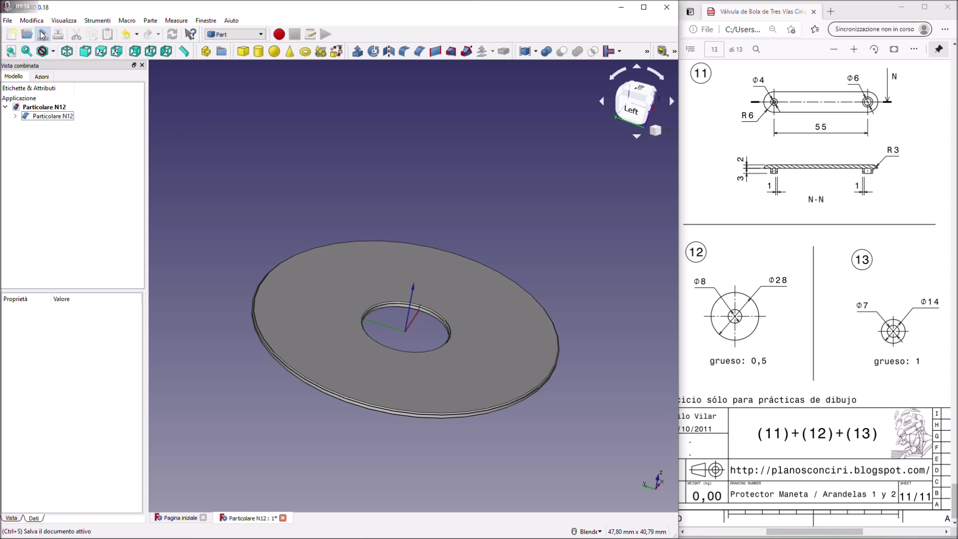
{"action": "left_click", "coordinate": [280, 518]}
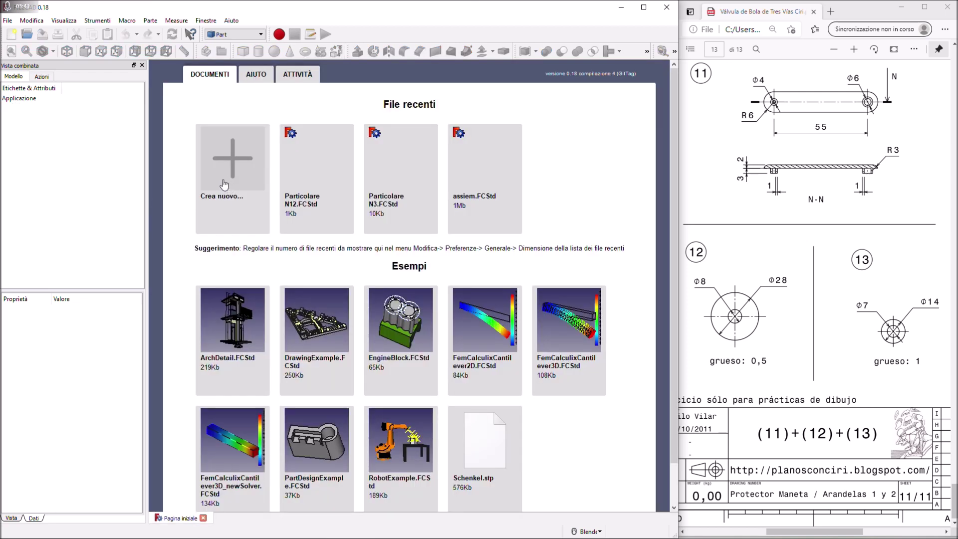
- In a new document, add a 7 mm radius, 1 mm tall cylinder plus a second cylinder
{"action": "left_click", "coordinate": [223, 185]}
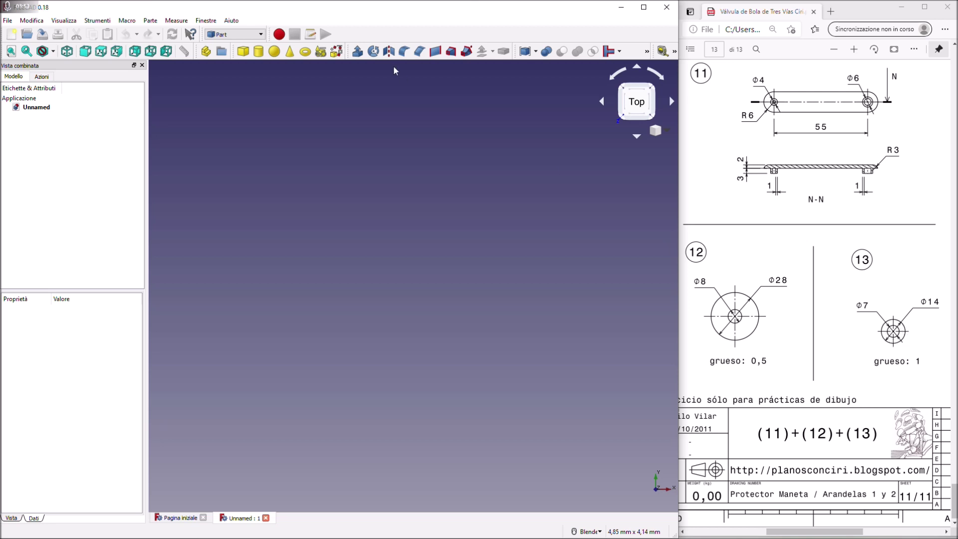
{"action": "left_click", "coordinate": [261, 58]}
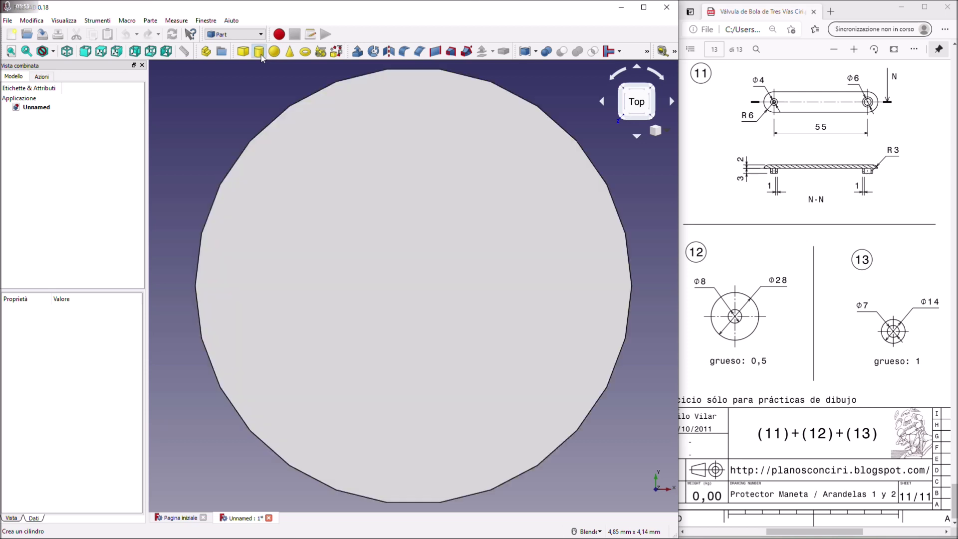
{"action": "left_click", "coordinate": [45, 116]}
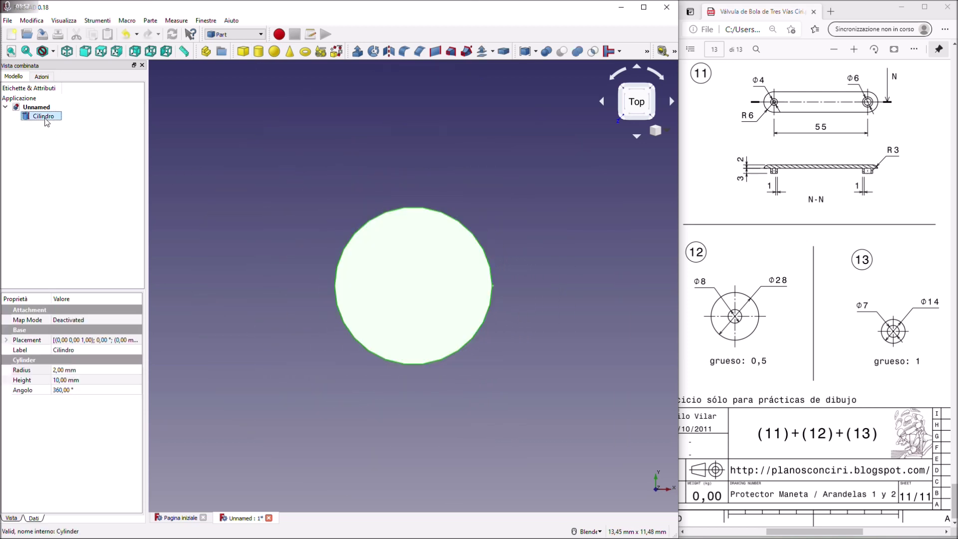
{"action": "left_click", "coordinate": [63, 369]}
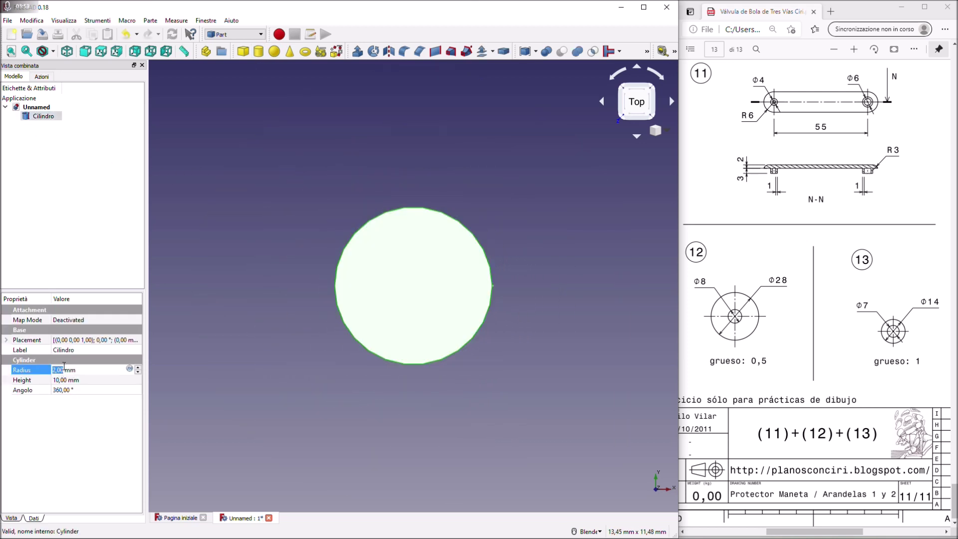
{"action": "type", "text": "7"}
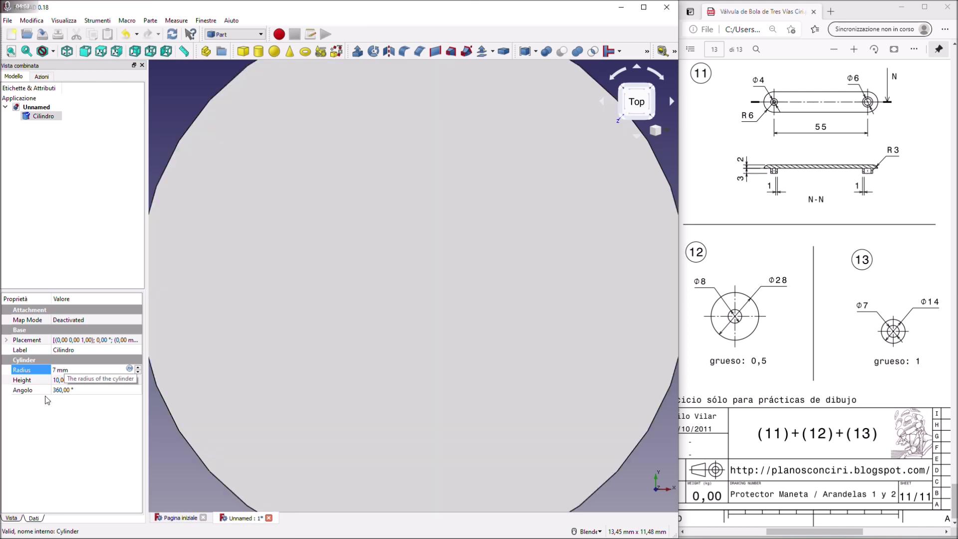
{"action": "left_click", "coordinate": [61, 380]}
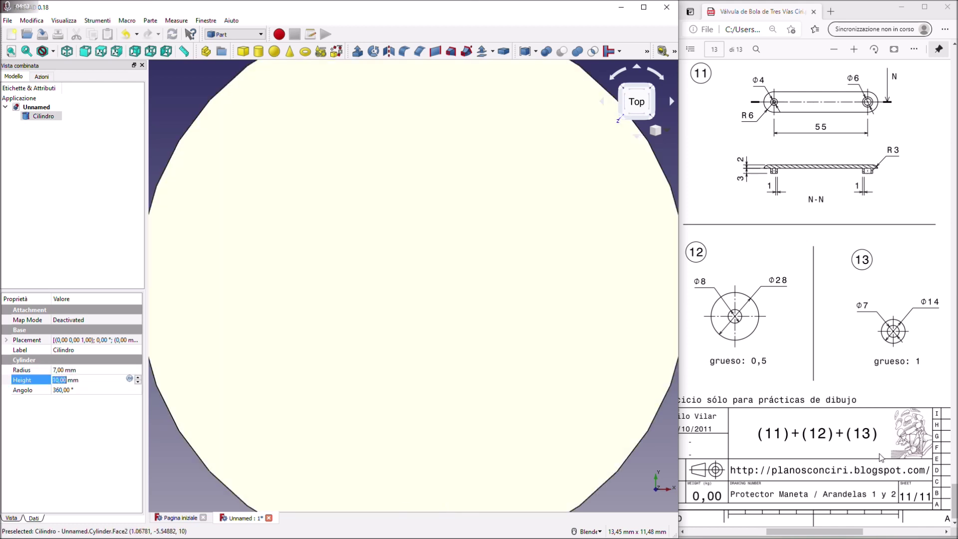
{"action": "type", "text": "1"}
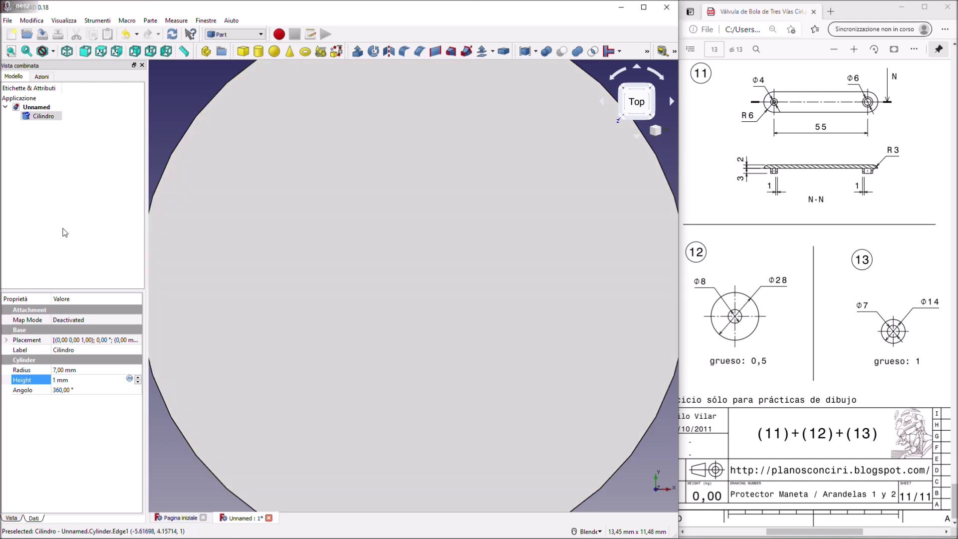
{"action": "left_click", "coordinate": [64, 229]}
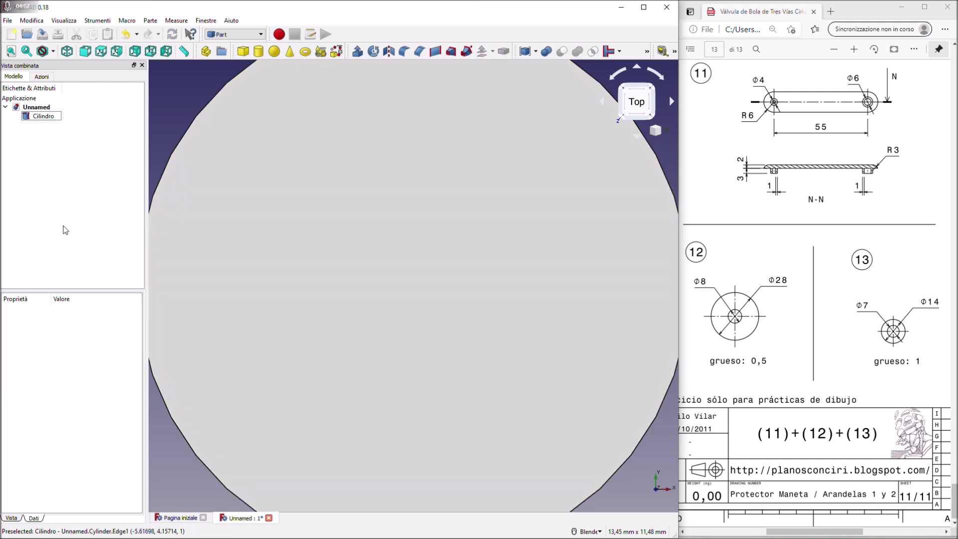
{"action": "left_click", "coordinate": [259, 50]}
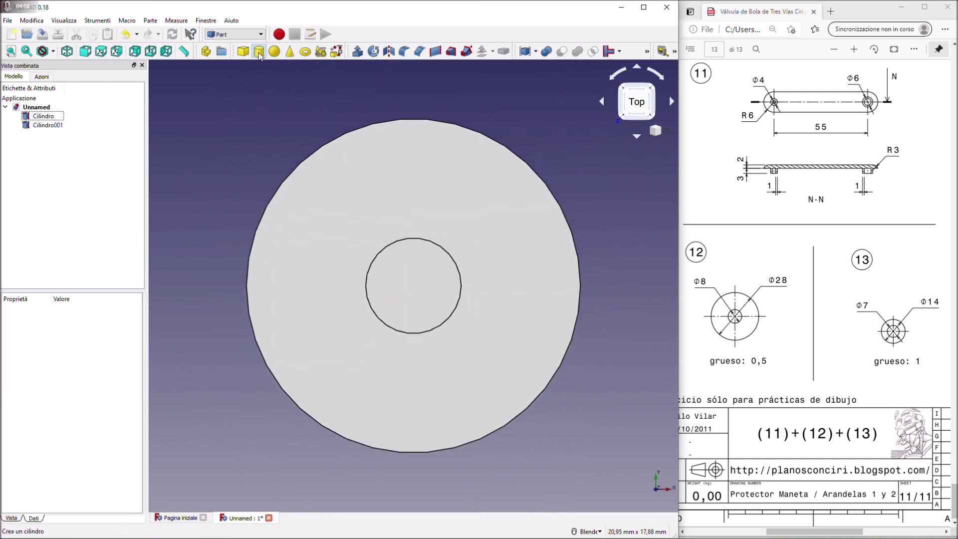
- Set Cilindro001's radius to 3,5 mm
{"action": "left_click", "coordinate": [56, 125]}
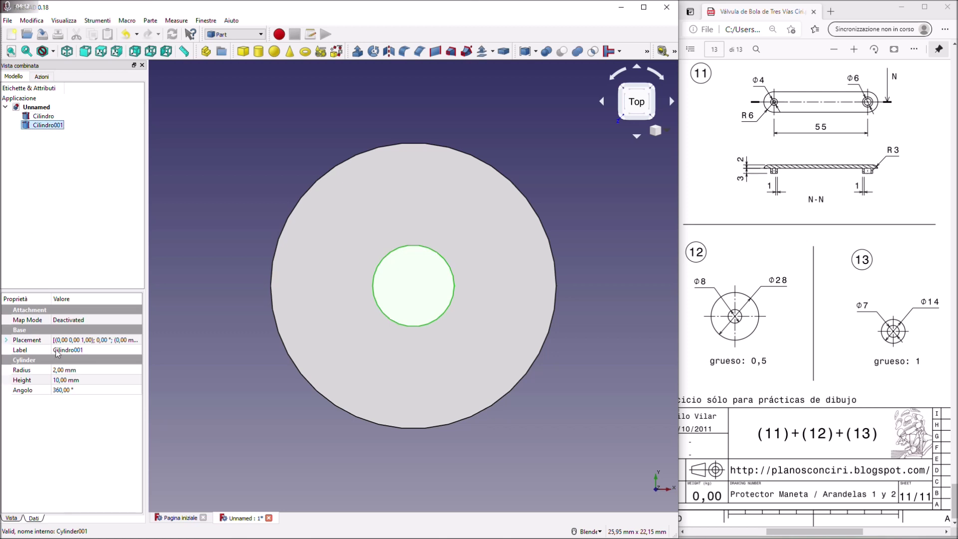
{"action": "left_click", "coordinate": [64, 370]}
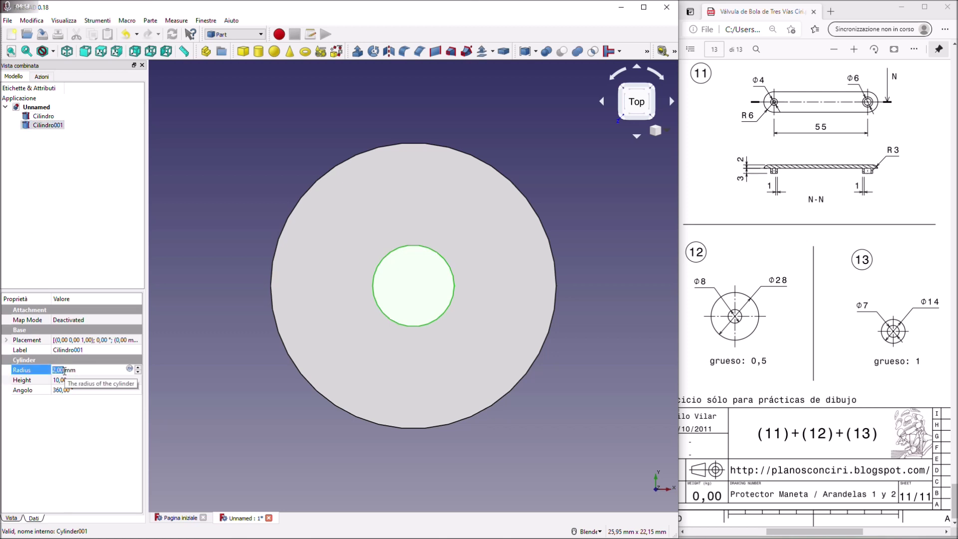
{"action": "type", "text": "3,5"}
{"action": "left_click", "coordinate": [200, 396]}
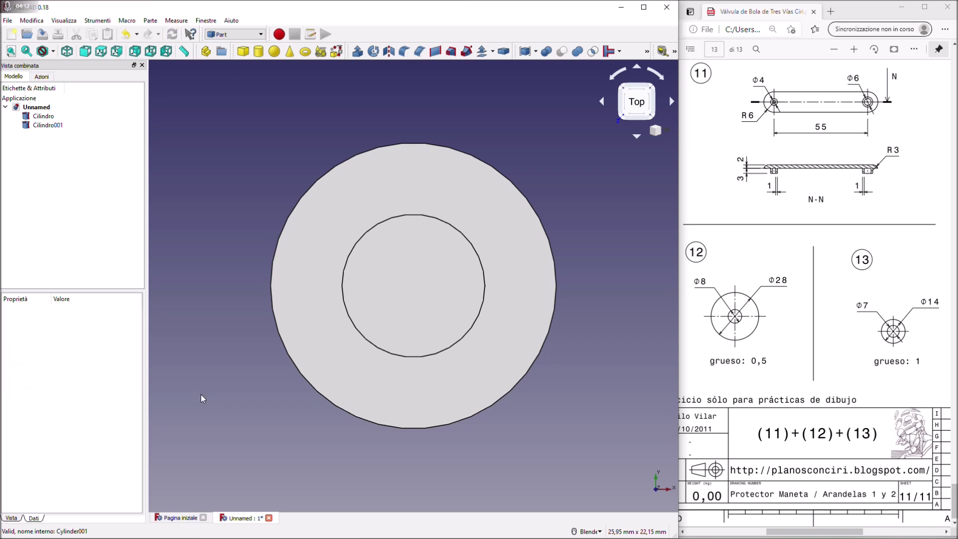
- Cut Cilindro001 out of the disc with a Boolean Cut and select the washer
{"action": "middle_click_drag", "start_coordinate": [207, 406], "coordinate": [240, 379]}
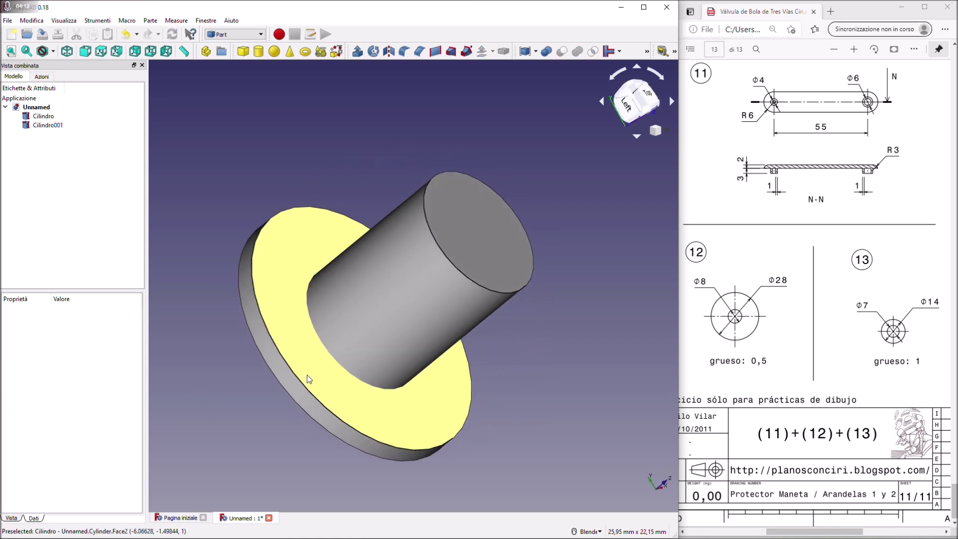
{"action": "left_click", "coordinate": [314, 368]}
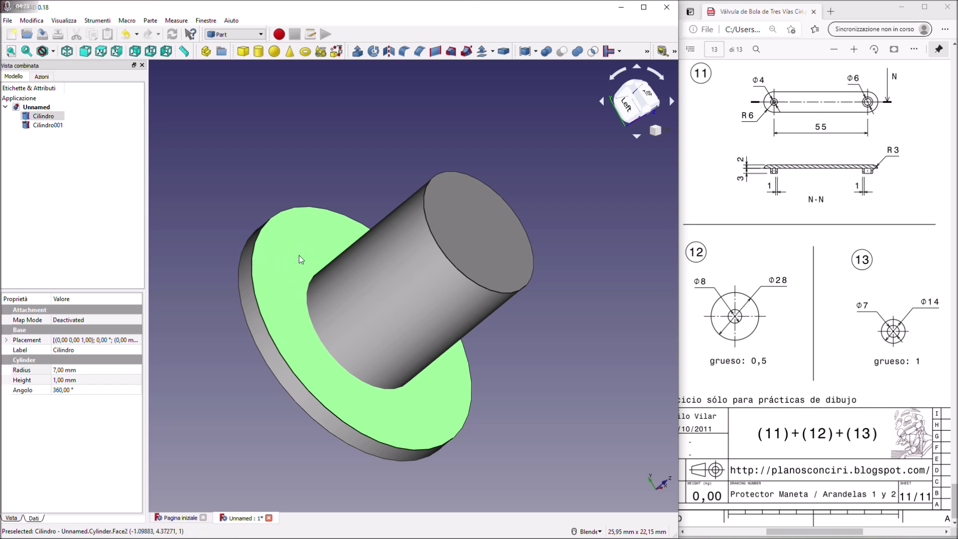
{"action": "left_click", "coordinate": [411, 307], "text": "ctrl"}
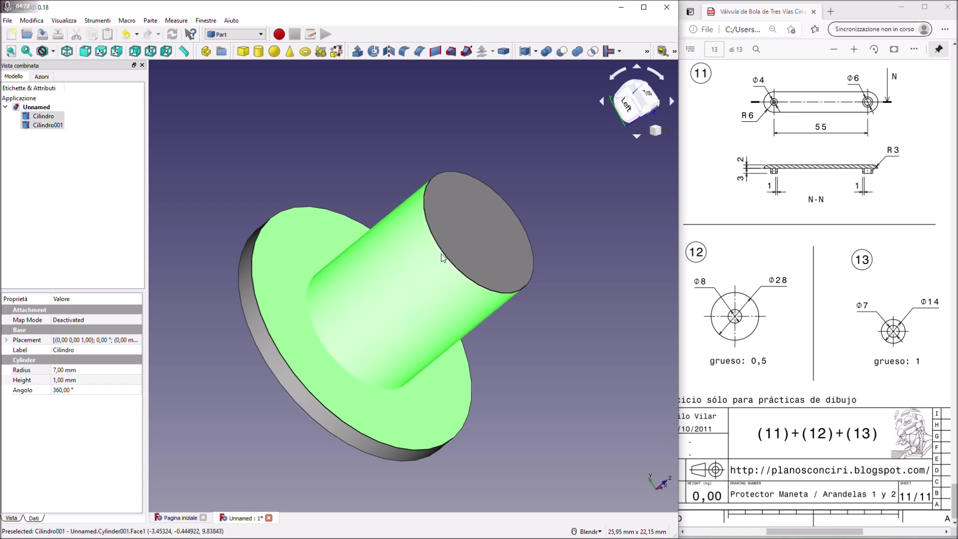
{"action": "left_click", "coordinate": [562, 52]}
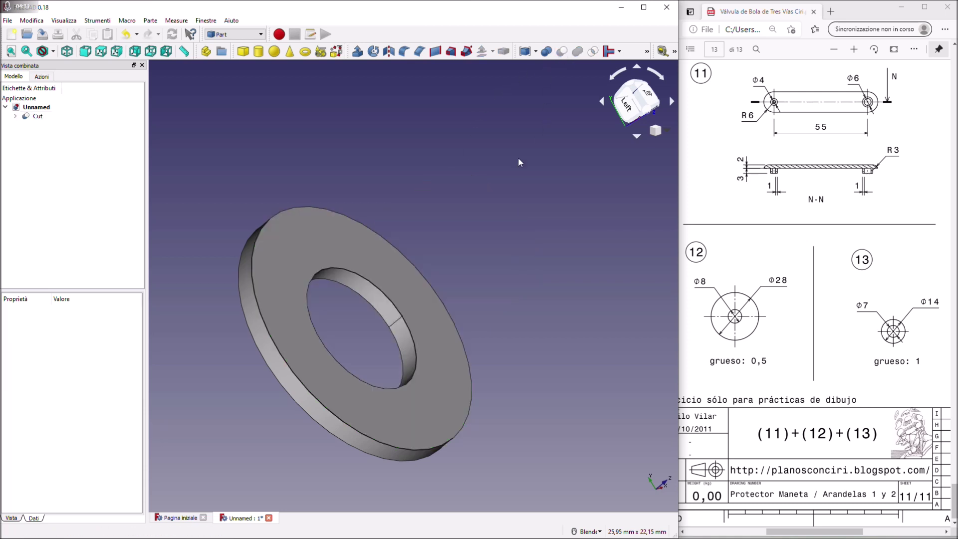
{"action": "mouse_move", "coordinate": [523, 261]}
{"action": "middle_mouse_down"}
{"action": "mouse_move", "coordinate": [499, 280]}
{"action": "mouse_move", "coordinate": [369, 235]}
{"action": "middle_mouse_up"}
{"action": "left_click", "coordinate": [368, 235]}
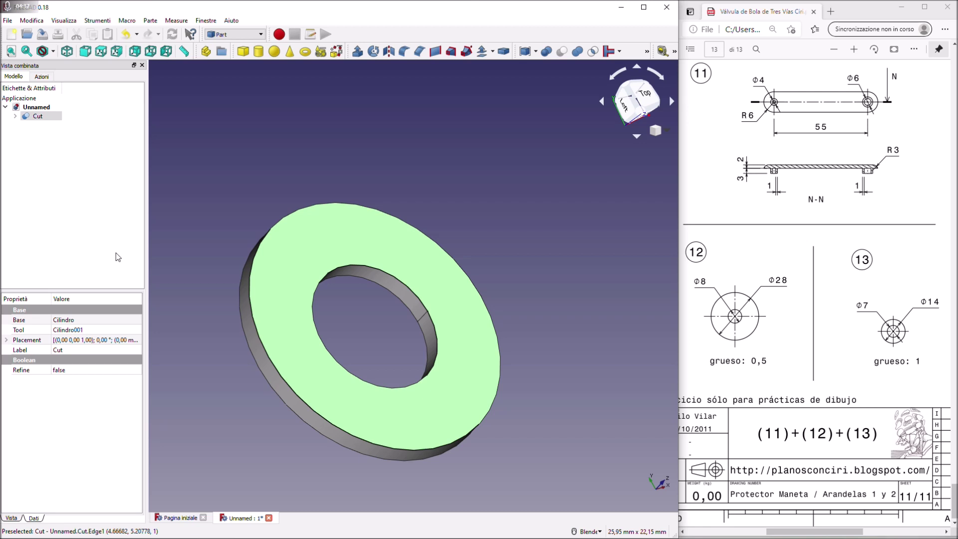
{"action": "left_click", "coordinate": [39, 117]}
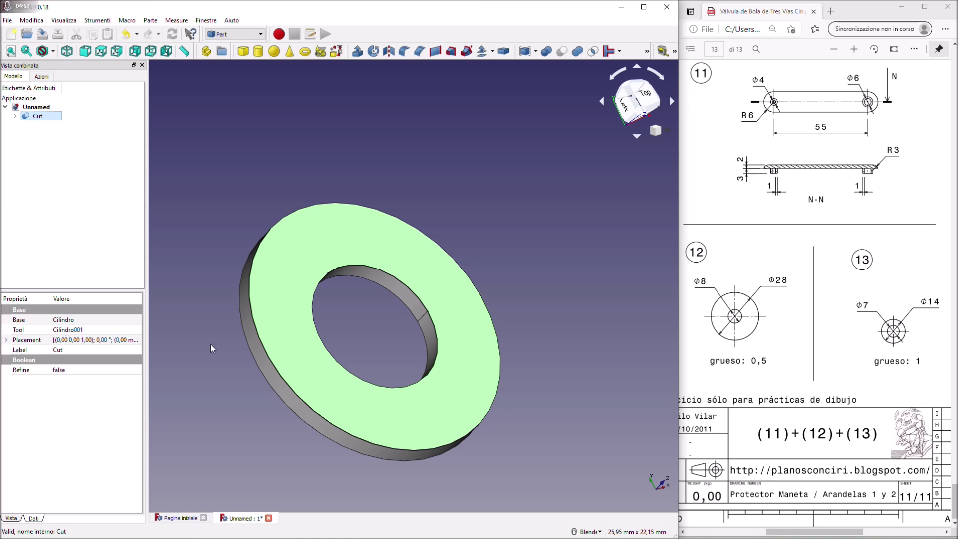
{"action": "mouse_move", "coordinate": [591, 355]}
{"action": "middle_mouse_down"}
{"action": "mouse_move", "coordinate": [584, 319]}
{"action": "mouse_move", "coordinate": [408, 171]}
{"action": "middle_mouse_up"}
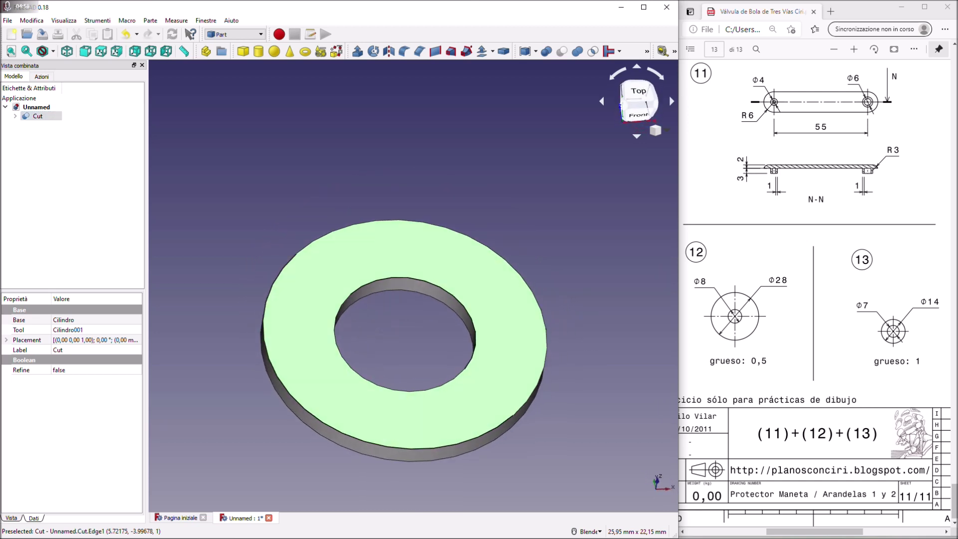
{"action": "left_click", "coordinate": [419, 53]}
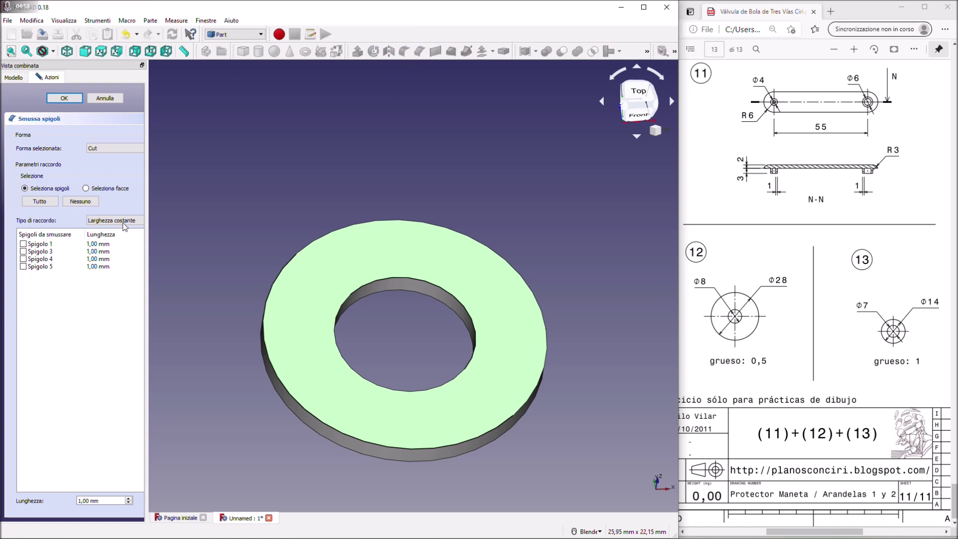
- Apply a 0.10 mm chamfer to all of the ring's edges
{"action": "left_click", "coordinate": [39, 201]}
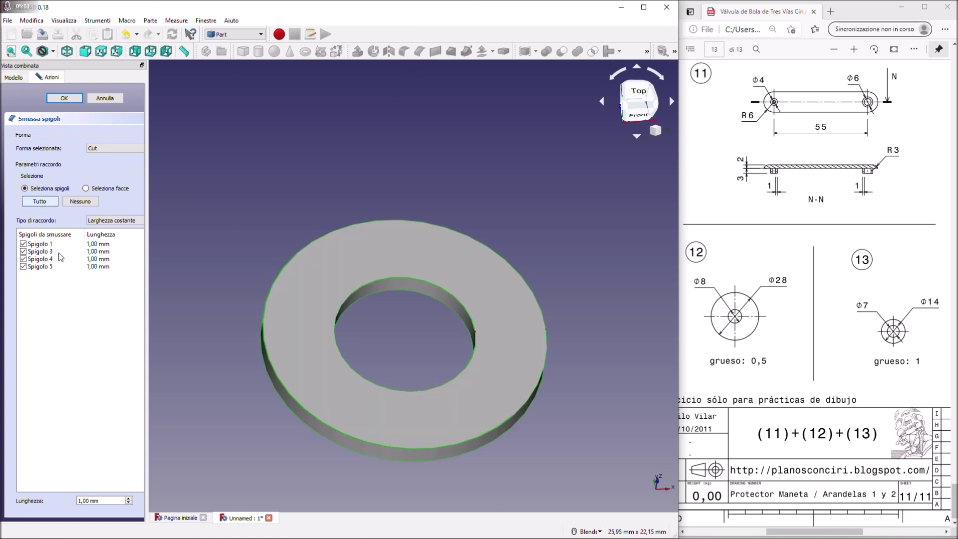
{"action": "scroll", "coordinate": [108, 499], "scroll_direction": "down", "scroll_amount": 4}
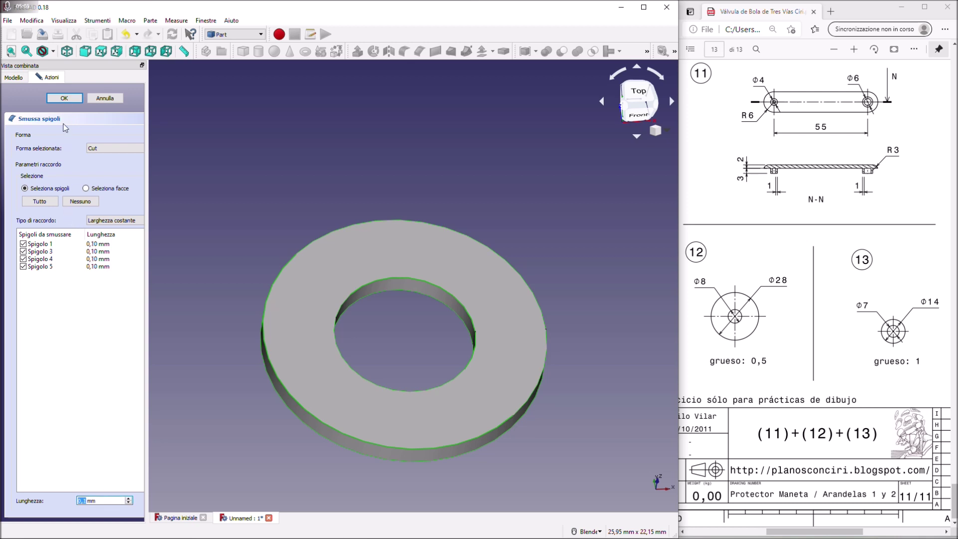
{"action": "left_click", "coordinate": [64, 98]}
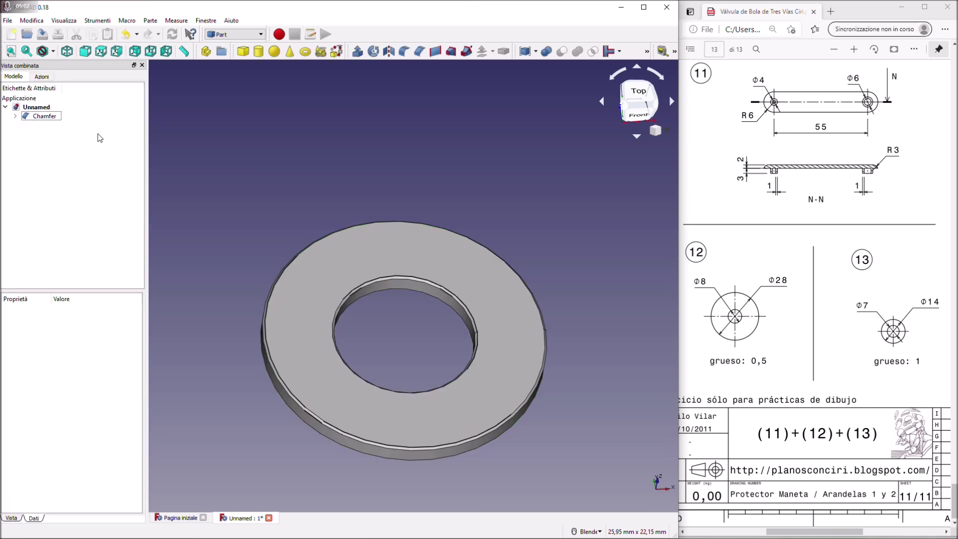
{"action": "left_click", "coordinate": [50, 116]}
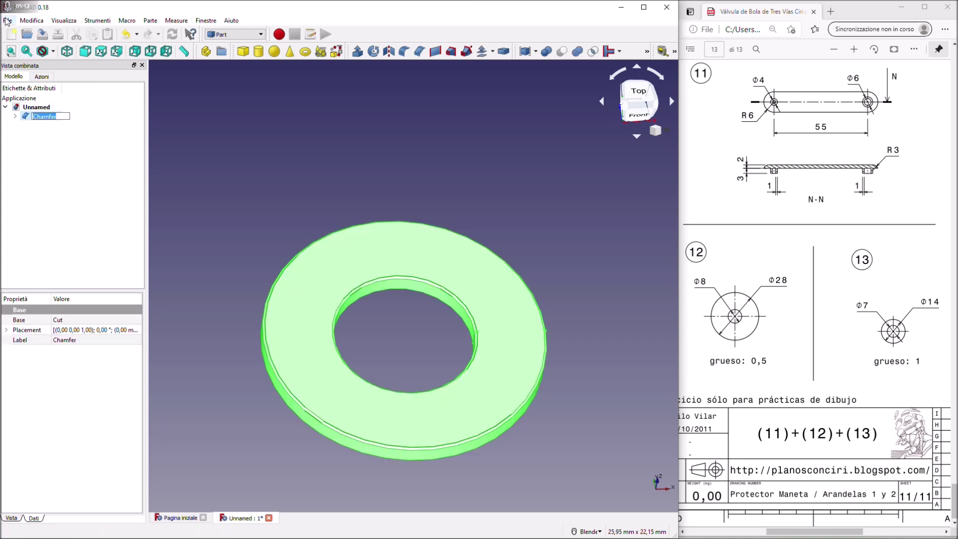
{"action": "left_click", "coordinate": [8, 20]}
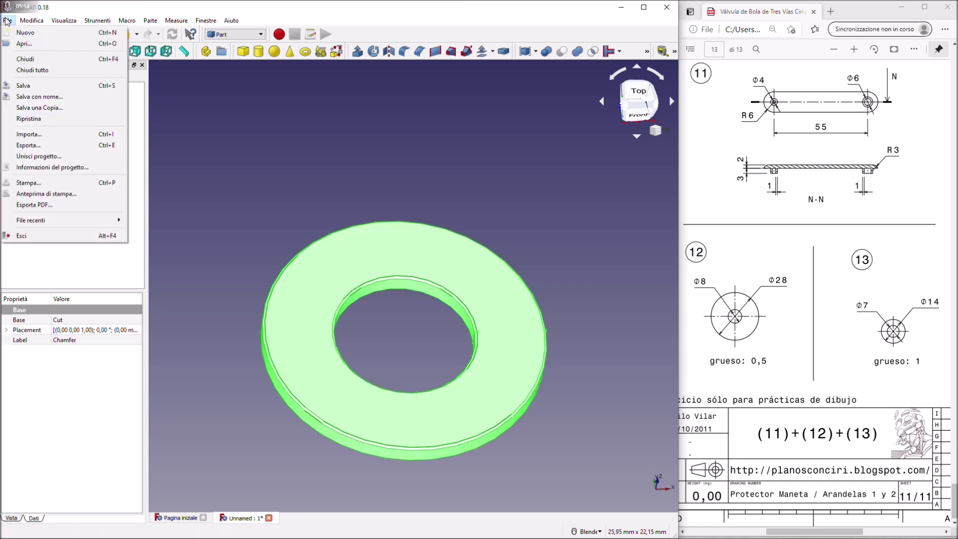
- Save the washer document as Particolare N13.FCStd
{"action": "left_click", "coordinate": [36, 88]}
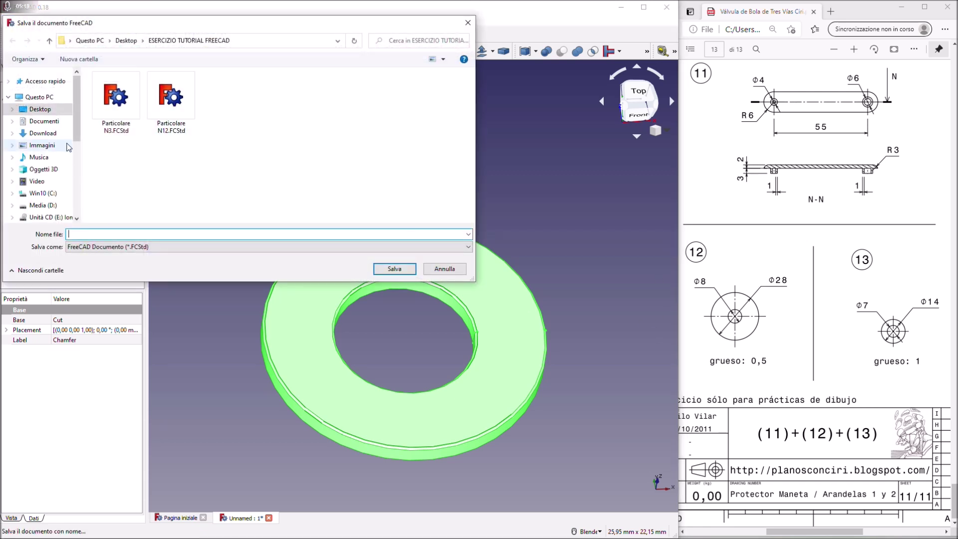
{"action": "left_click", "coordinate": [171, 102]}
{"action": "left_click", "coordinate": [110, 233]}
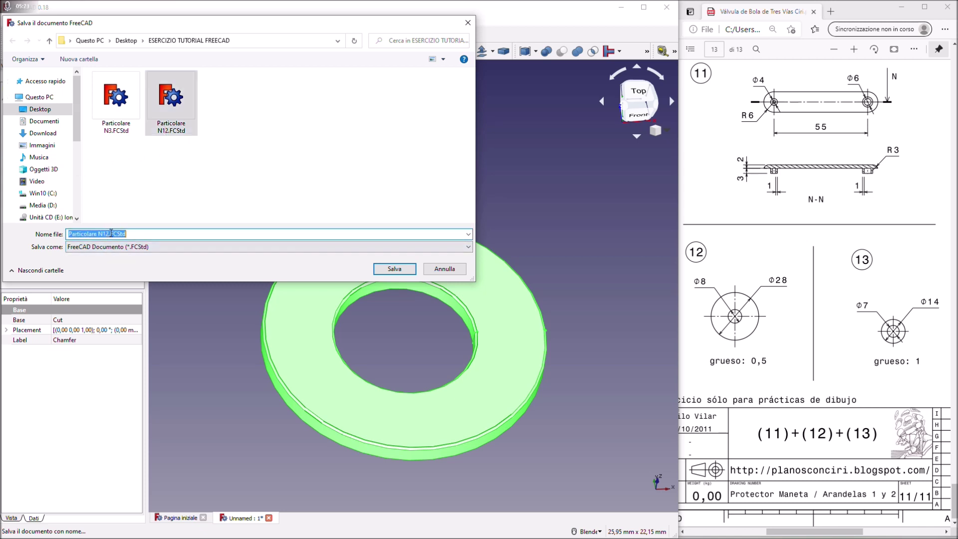
{"action": "left_click", "coordinate": [109, 233]}
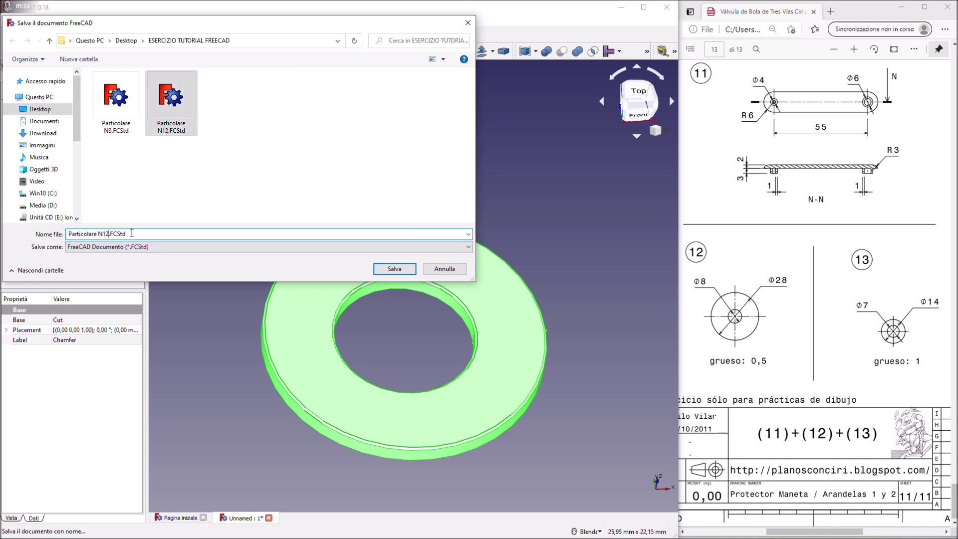
{"action": "key", "text": "BackSpace"}
{"action": "type", "text": "3"}
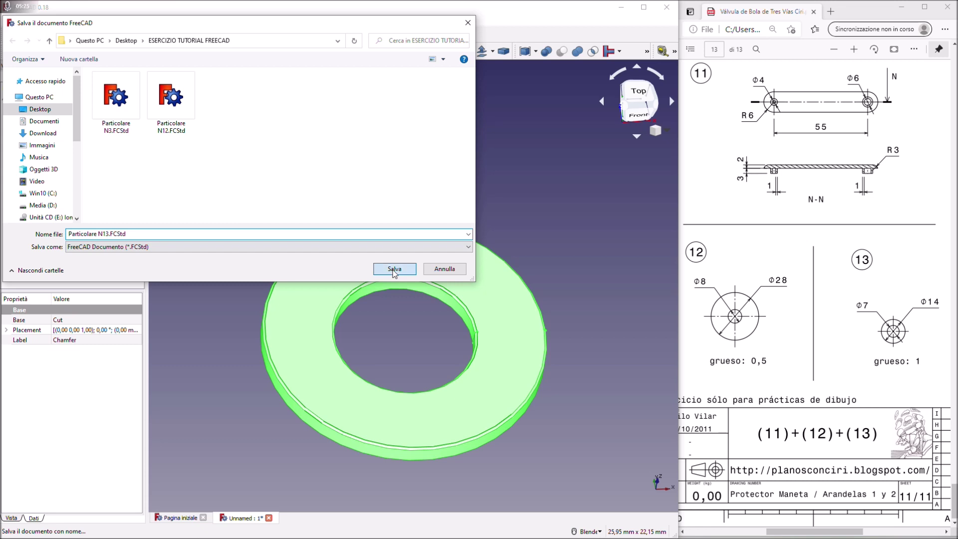
{"action": "left_click", "coordinate": [393, 269]}
- Rename the Chamfer object to Particolare N13 and save again
{"action": "left_click", "coordinate": [55, 116]}
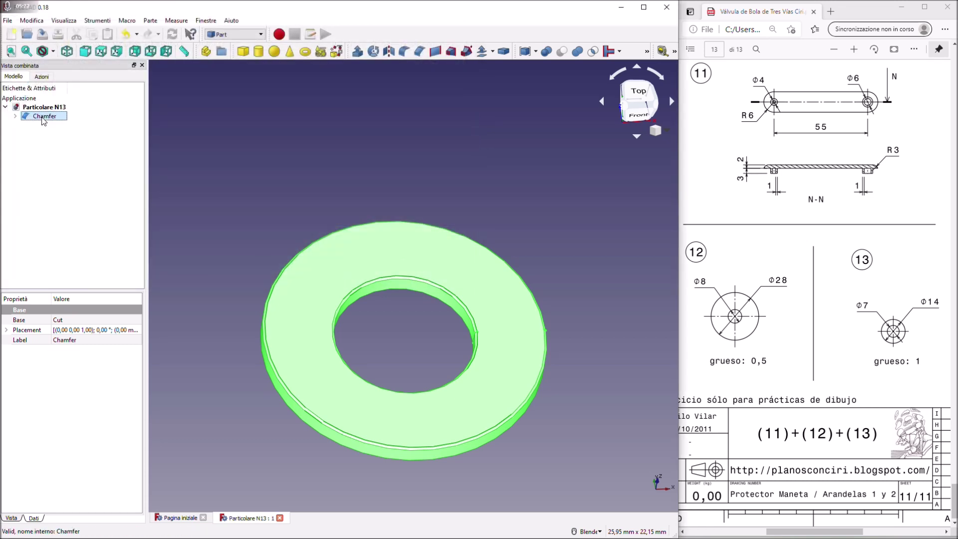
{"action": "type", "text": "Particolare"}
{"action": "type", "text": "N13"}
{"action": "key", "text": "Return"}
{"action": "left_click", "coordinate": [69, 177]}
{"action": "left_click", "coordinate": [42, 34]}
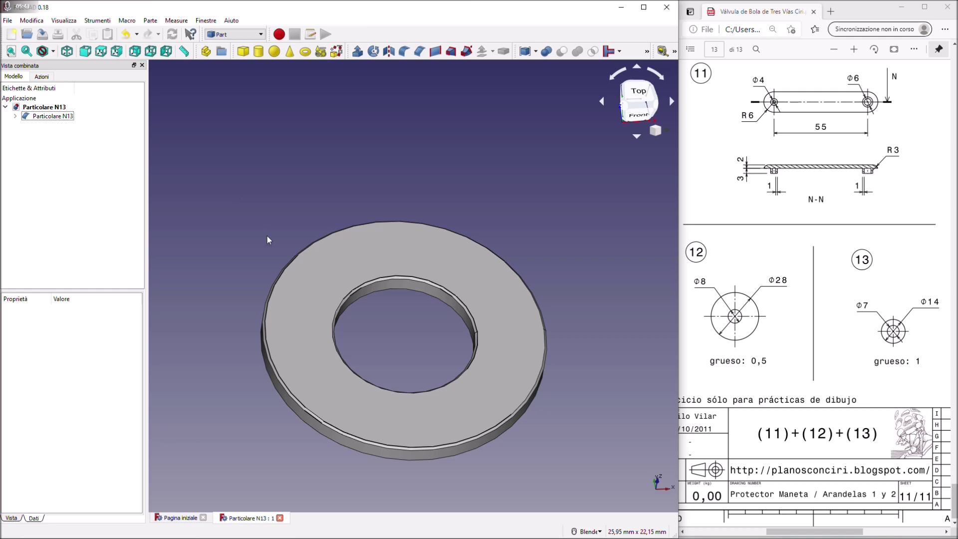
- Show the axis cross on the washer and orbit it to inspect several angles
{"action": "scroll", "coordinate": [537, 261], "scroll_direction": "down", "scroll_amount": 2}
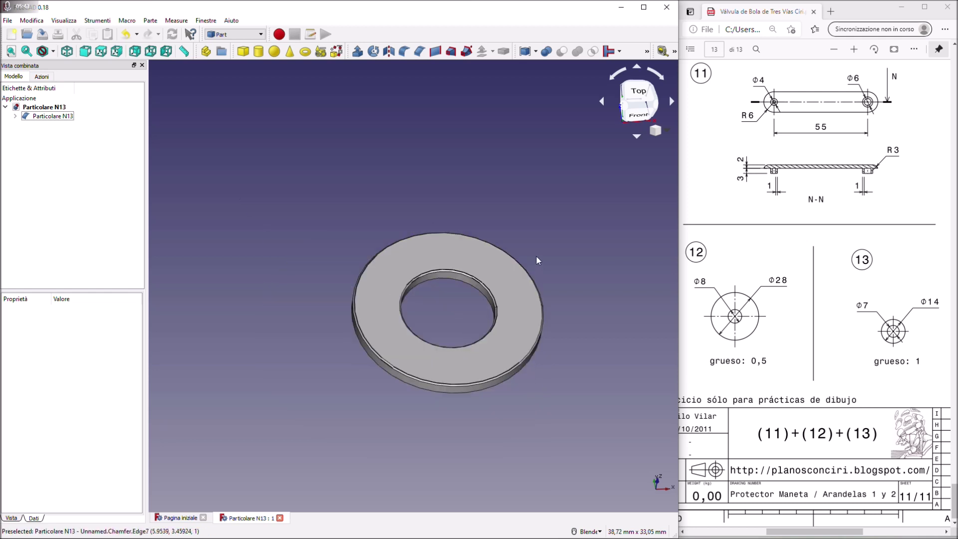
{"action": "middle_click_drag", "start_coordinate": [622, 304], "coordinate": [573, 229]}
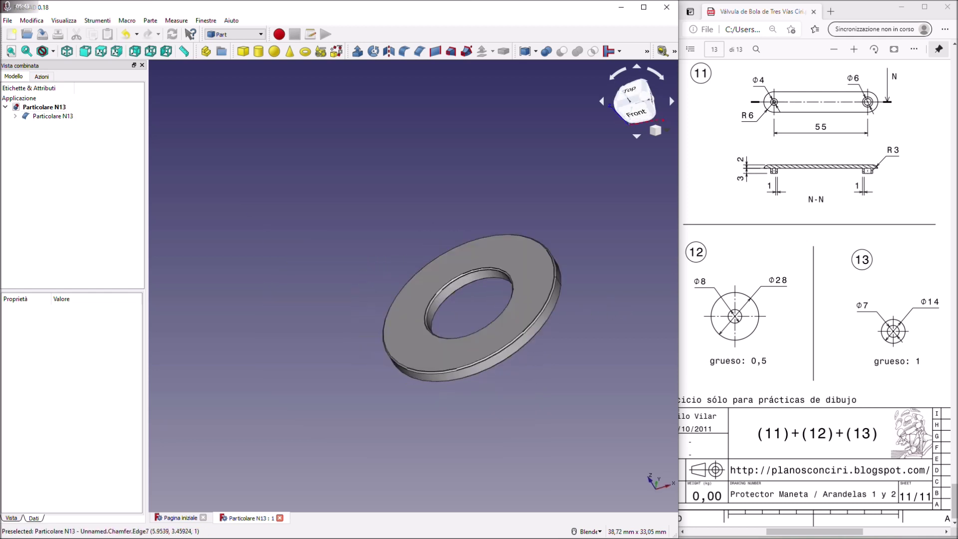
{"action": "left_click", "coordinate": [77, 20]}
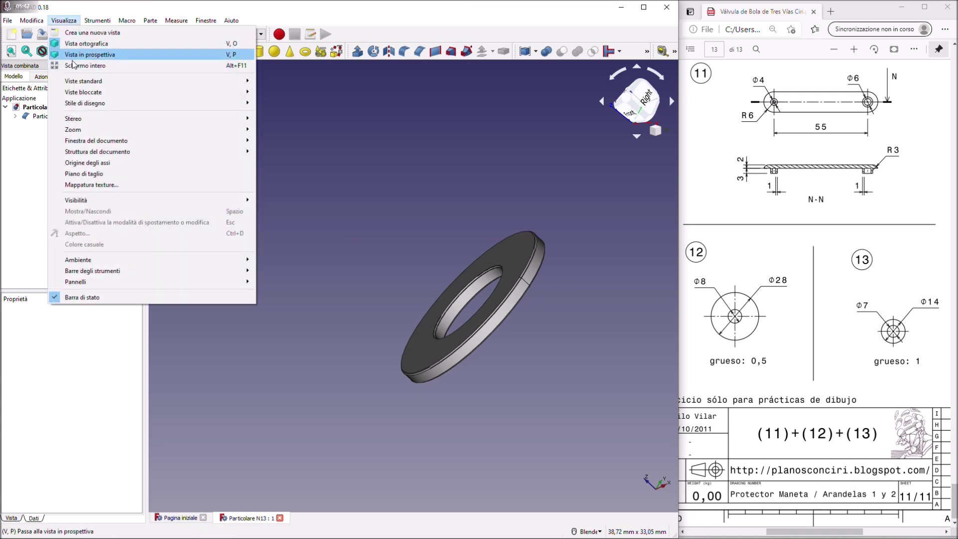
{"action": "left_click", "coordinate": [104, 162]}
{"action": "mouse_move", "coordinate": [594, 301]}
{"action": "middle_mouse_down"}
{"action": "mouse_move", "coordinate": [448, 350]}
{"action": "mouse_move", "coordinate": [373, 338]}
{"action": "middle_mouse_up"}
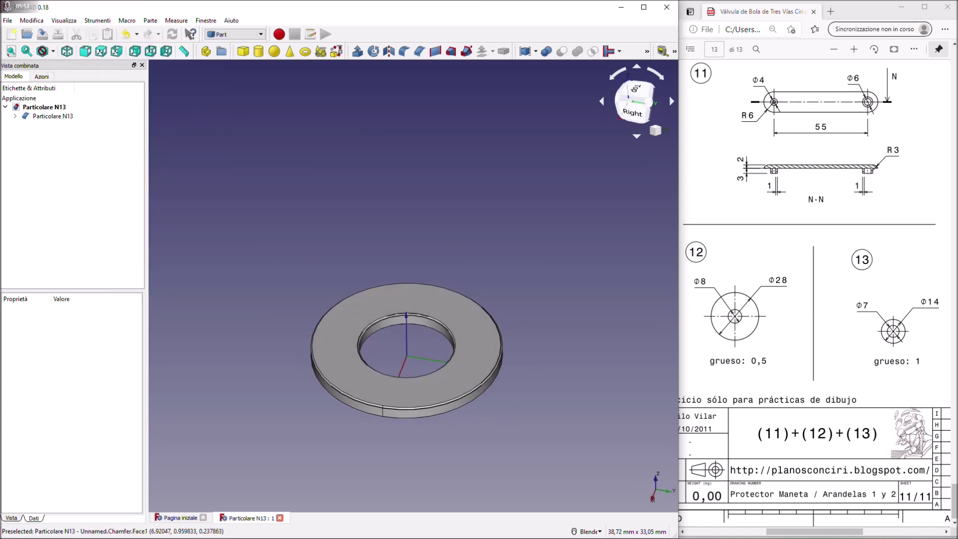
{"action": "mouse_move", "coordinate": [503, 312]}
{"action": "middle_mouse_down"}
{"action": "mouse_move", "coordinate": [479, 329]}
{"action": "mouse_move", "coordinate": [494, 314]}
{"action": "mouse_move", "coordinate": [469, 299]}
{"action": "mouse_move", "coordinate": [499, 324]}
{"action": "mouse_move", "coordinate": [474, 309]}
{"action": "mouse_move", "coordinate": [471, 226]}
{"action": "middle_mouse_up"}
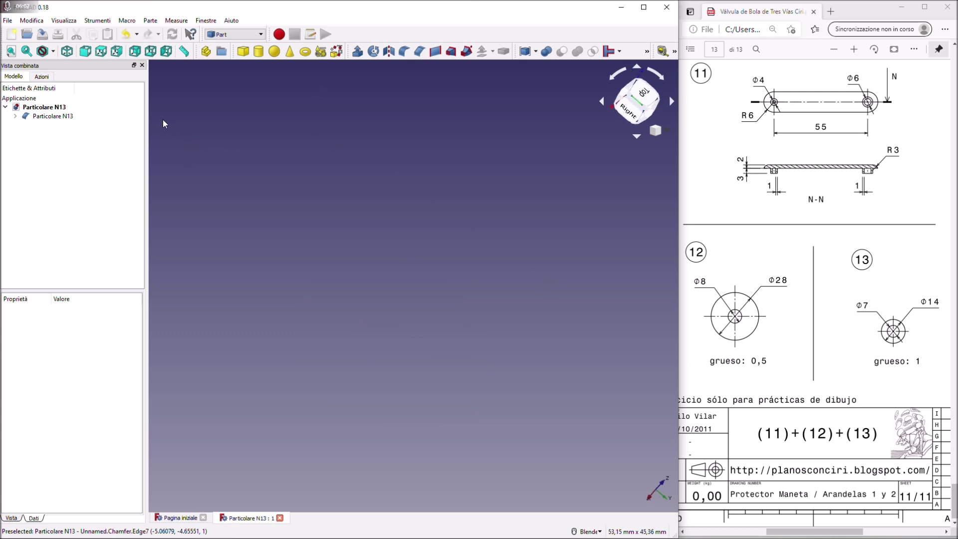
{"action": "left_click", "coordinate": [10, 51]}
{"action": "mouse_move", "coordinate": [579, 300]}
{"action": "middle_mouse_down"}
{"action": "mouse_move", "coordinate": [499, 280]}
{"action": "mouse_move", "coordinate": [319, 160]}
{"action": "middle_mouse_up"}
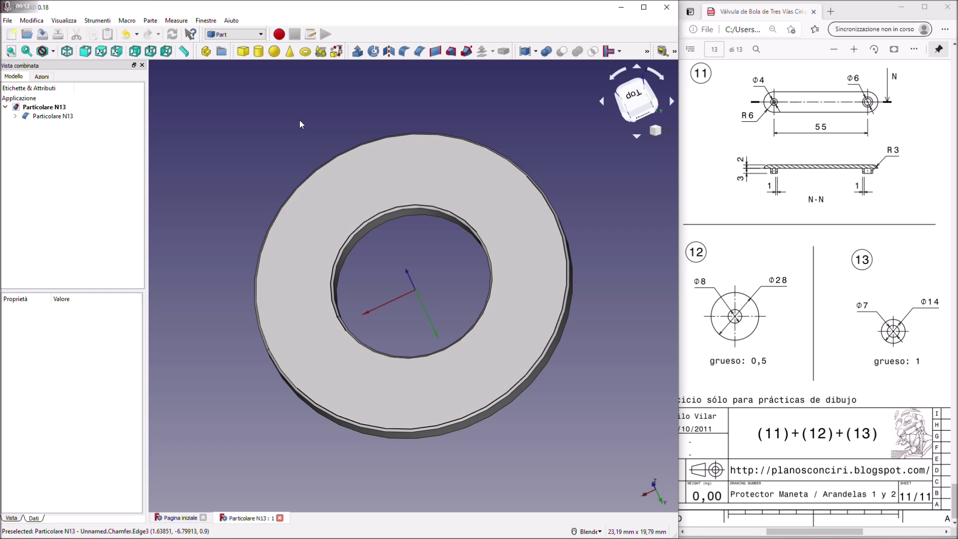
{"action": "left_click", "coordinate": [259, 34]}
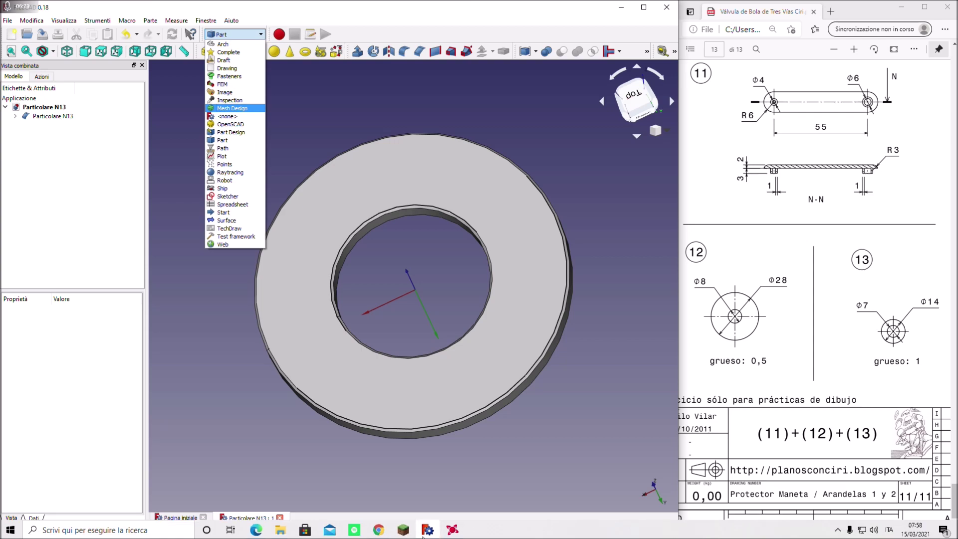
- Switch Chrome to the Fasteners workbench article on theseger.com
{"action": "left_click", "coordinate": [379, 532]}
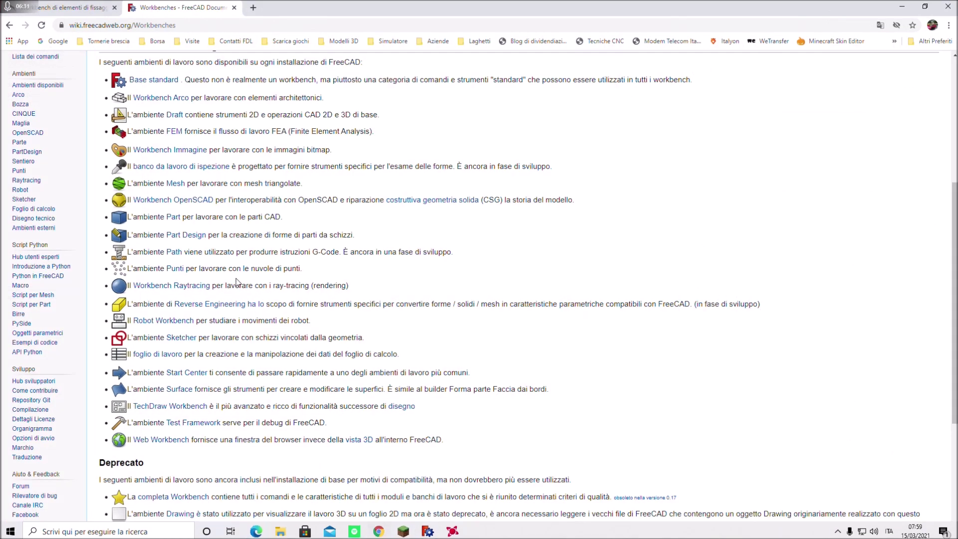
{"action": "scroll", "coordinate": [127, 144], "scroll_direction": "up", "scroll_amount": 2}
{"action": "scroll", "coordinate": [124, 141], "scroll_direction": "up", "scroll_amount": 1}
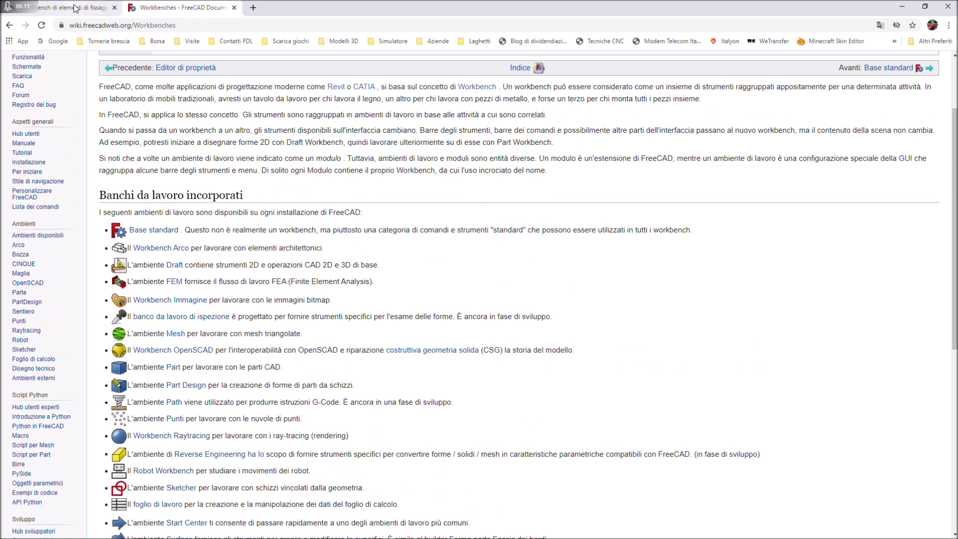
{"action": "left_click", "coordinate": [75, 7]}
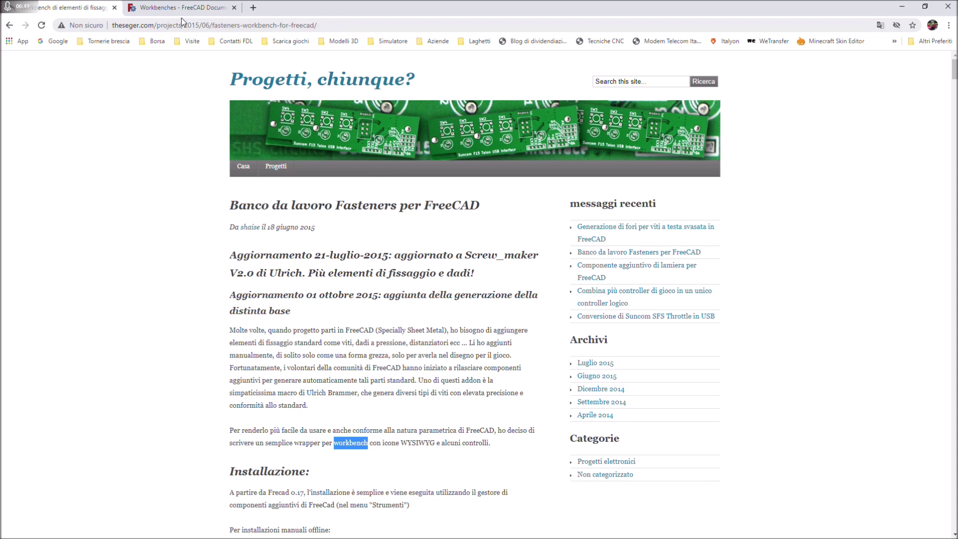
{"action": "scroll", "coordinate": [277, 307], "scroll_direction": "down", "scroll_amount": 3}
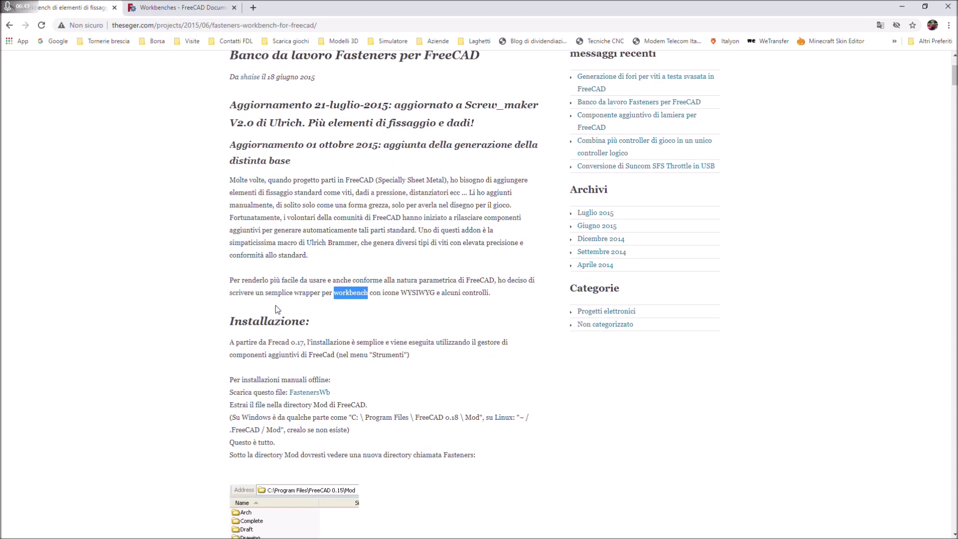
{"action": "scroll", "coordinate": [279, 315], "scroll_direction": "down", "scroll_amount": 1}
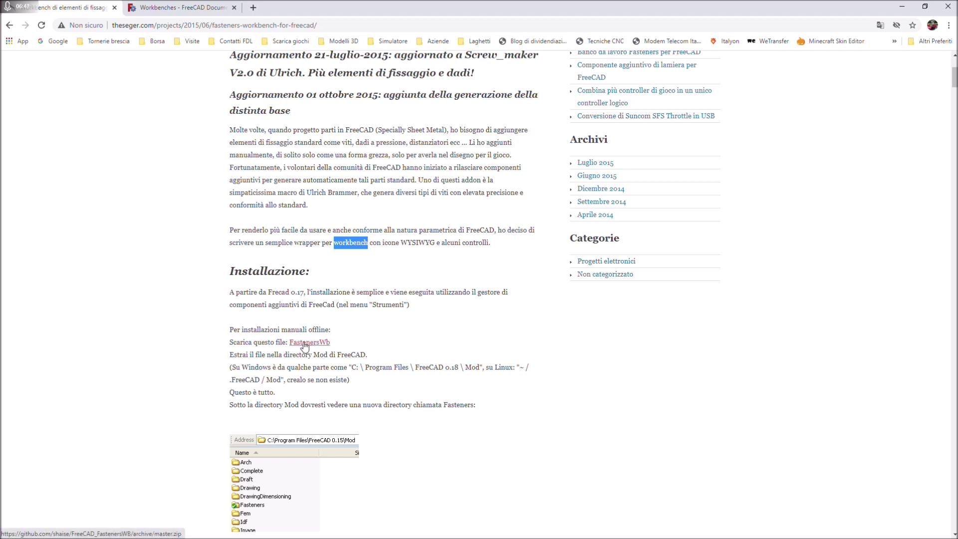
- Download FreeCAD_FastenersWB-master.zip and show it in the Download folder
{"action": "left_click", "coordinate": [304, 343]}
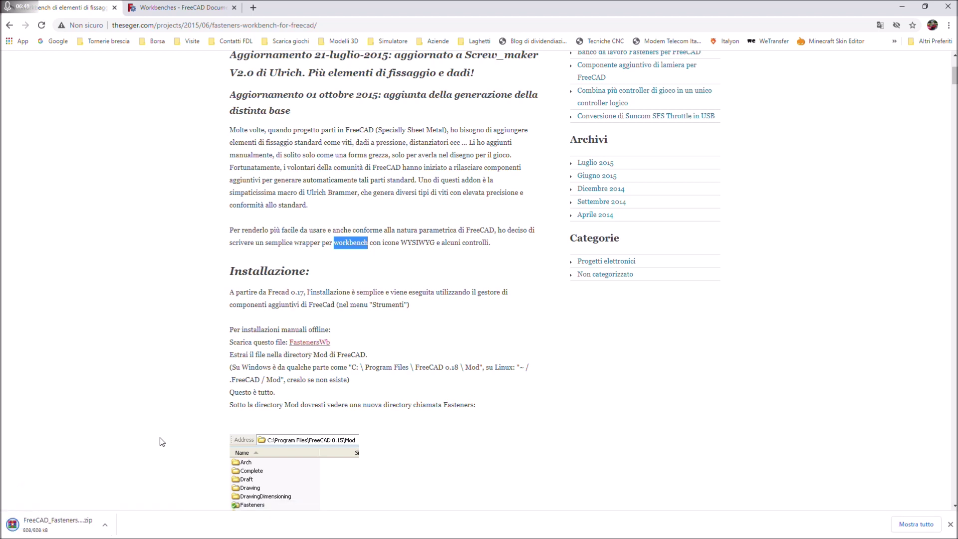
{"action": "left_click", "coordinate": [105, 525]}
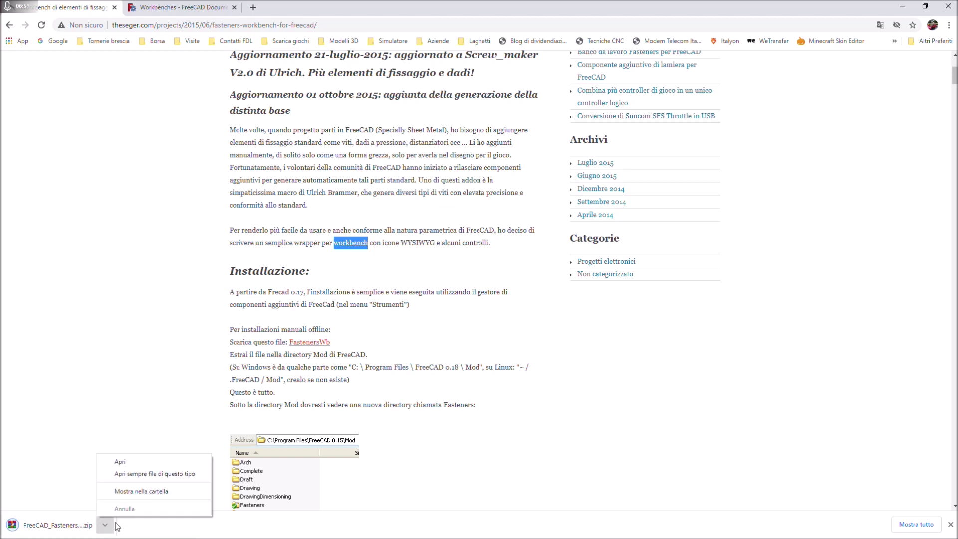
{"action": "left_click", "coordinate": [132, 490]}
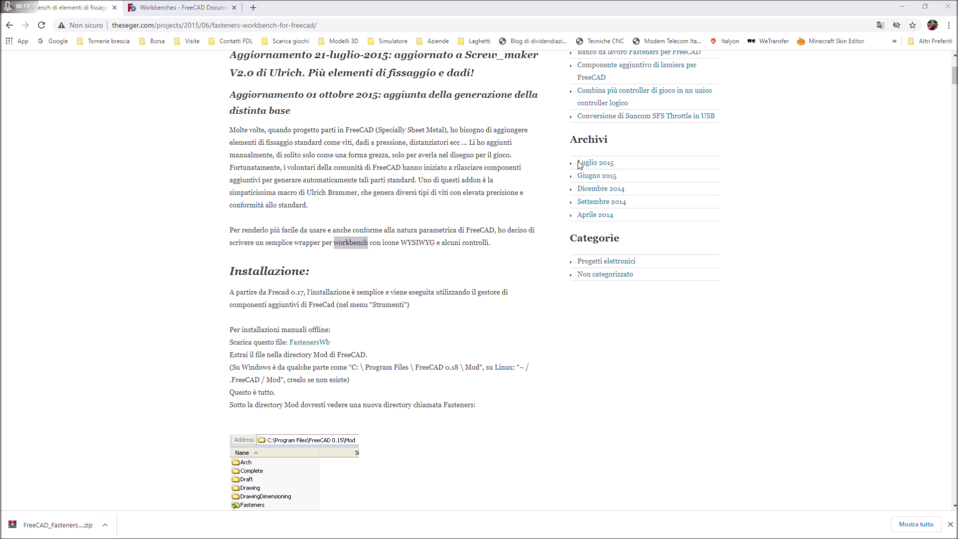
{"action": "left_click_drag", "start_coordinate": [823, 189], "coordinate": [442, 142]}
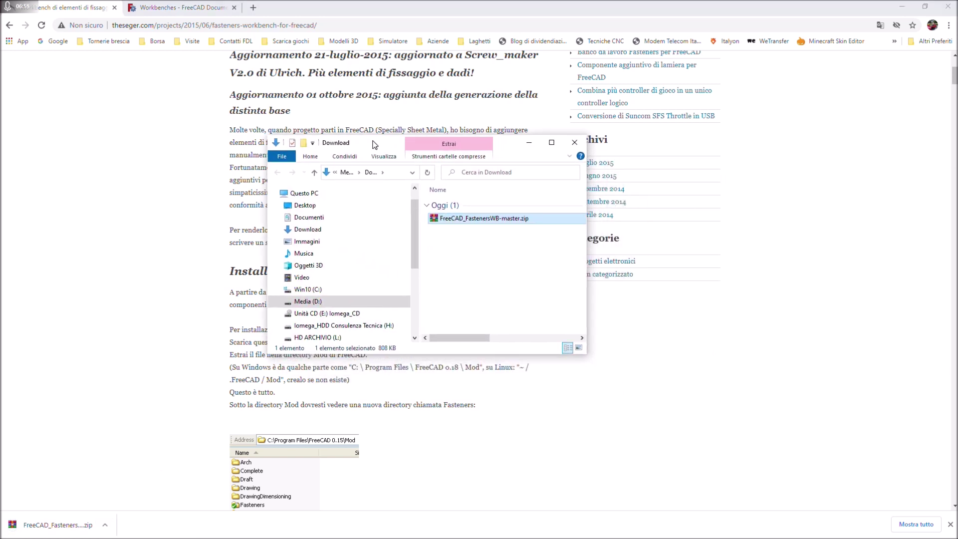
- Extract the downloaded fasteners zip and copy the FreeCAD_FastenersWB-master folder
{"action": "right_click", "coordinate": [453, 217]}
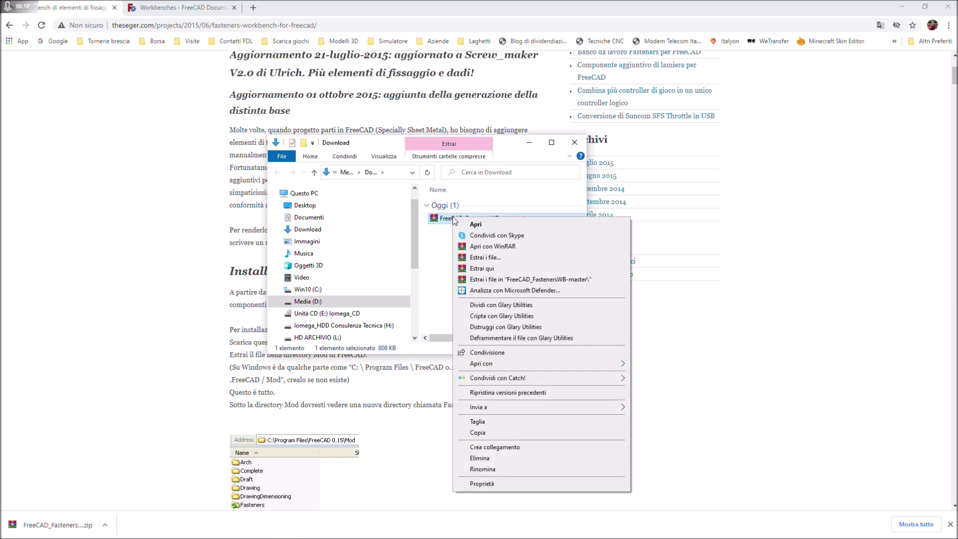
{"action": "left_click", "coordinate": [491, 269]}
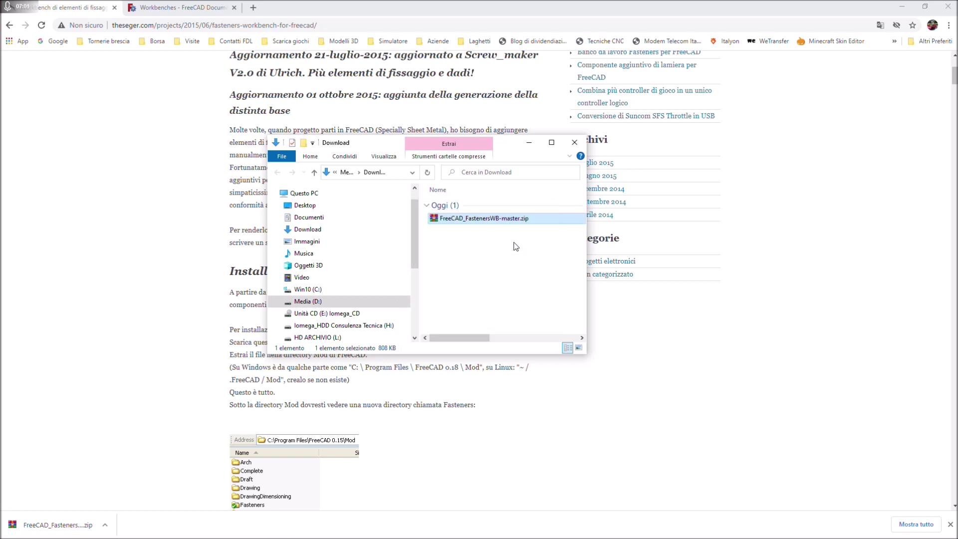
{"action": "right_click", "coordinate": [481, 245]}
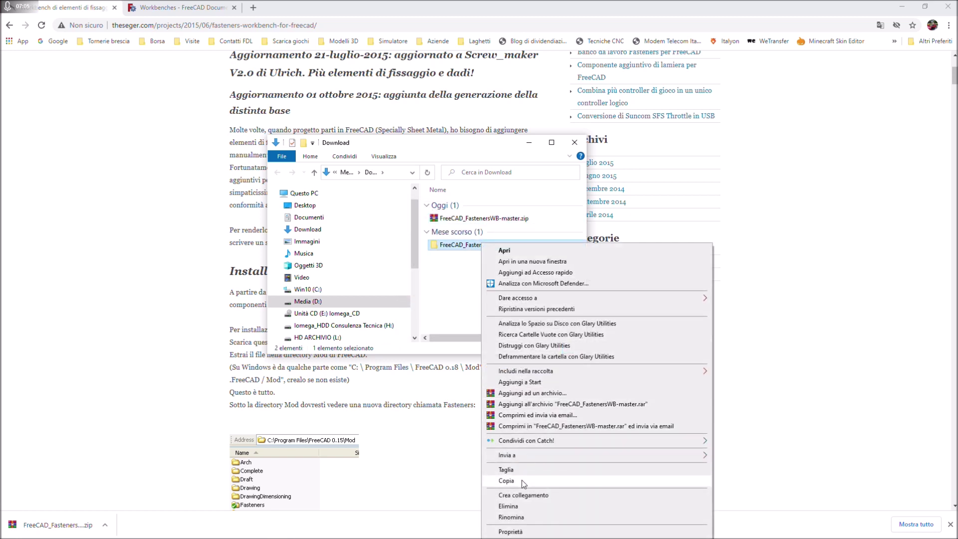
{"action": "left_click", "coordinate": [522, 479]}
- Check that FreeCAD_FastenersWB-master is in Program Files > FreeCAD 0.18 > Mod, then close Explorer
{"action": "scroll", "coordinate": [302, 279], "scroll_direction": "down", "scroll_amount": 1}
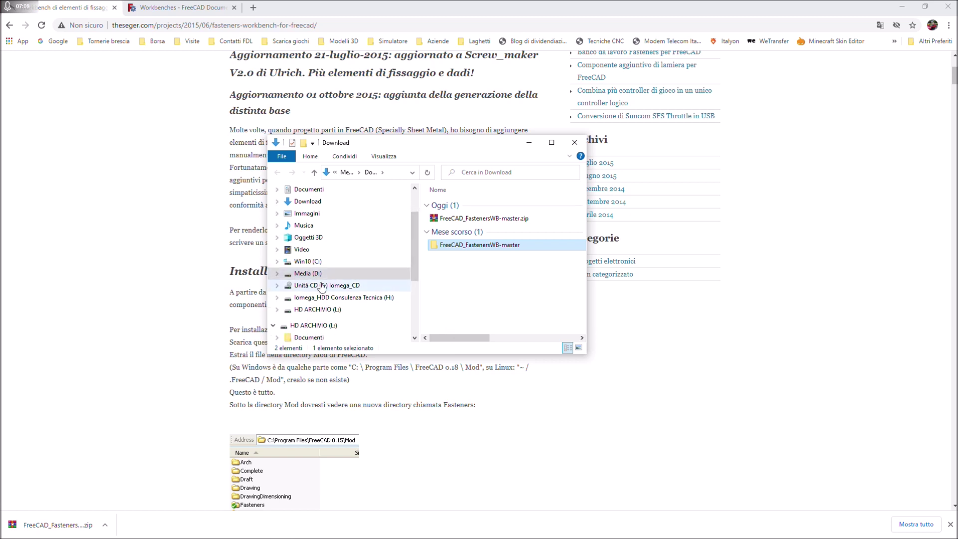
{"action": "left_click", "coordinate": [277, 275]}
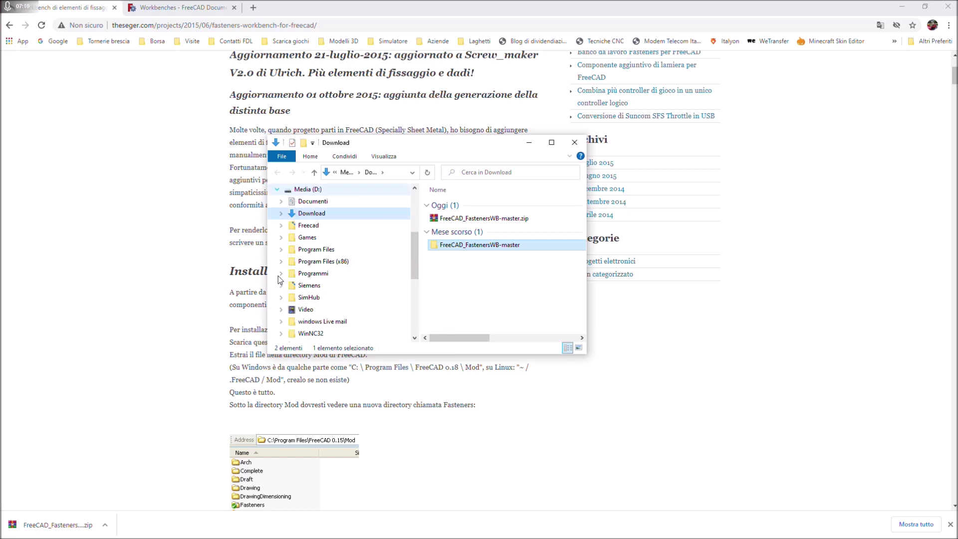
{"action": "left_click", "coordinate": [320, 278]}
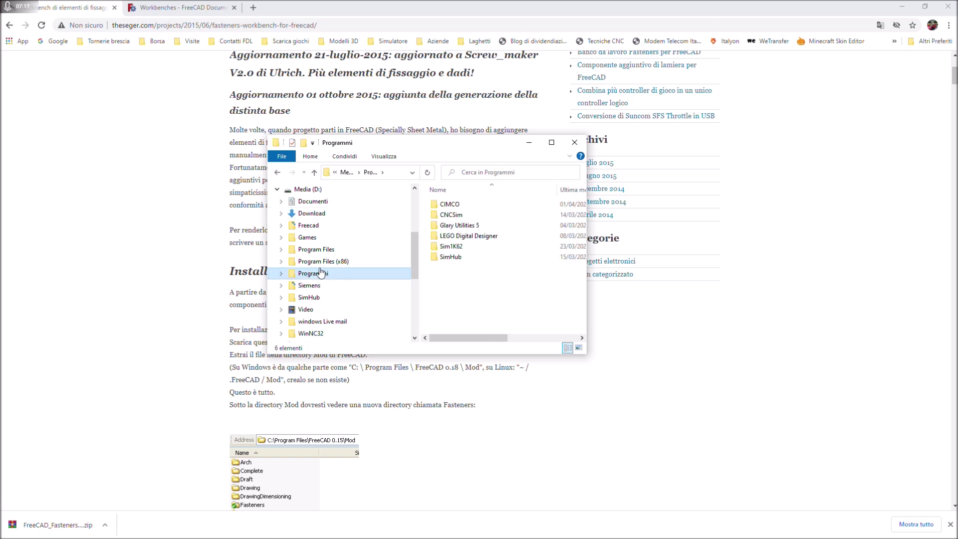
{"action": "left_click", "coordinate": [322, 261]}
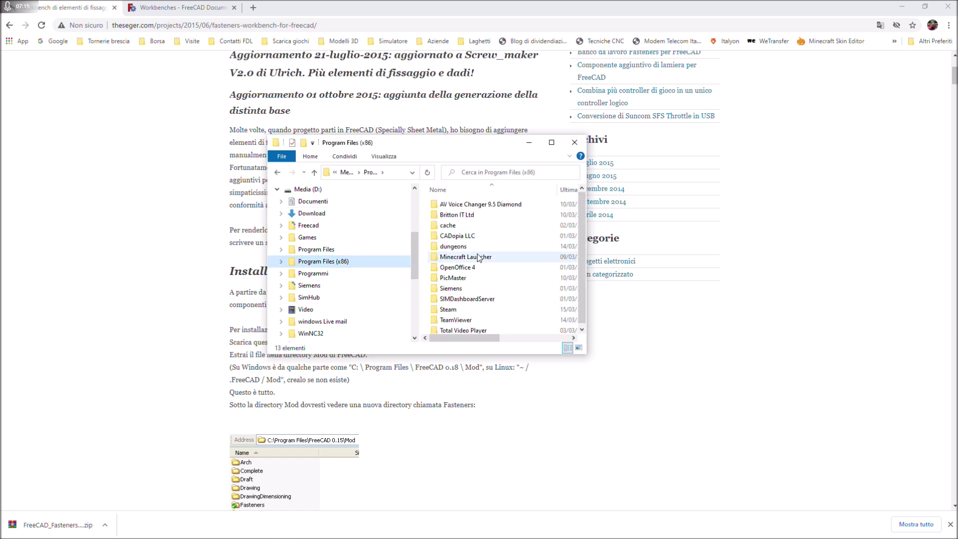
{"action": "left_click", "coordinate": [311, 250]}
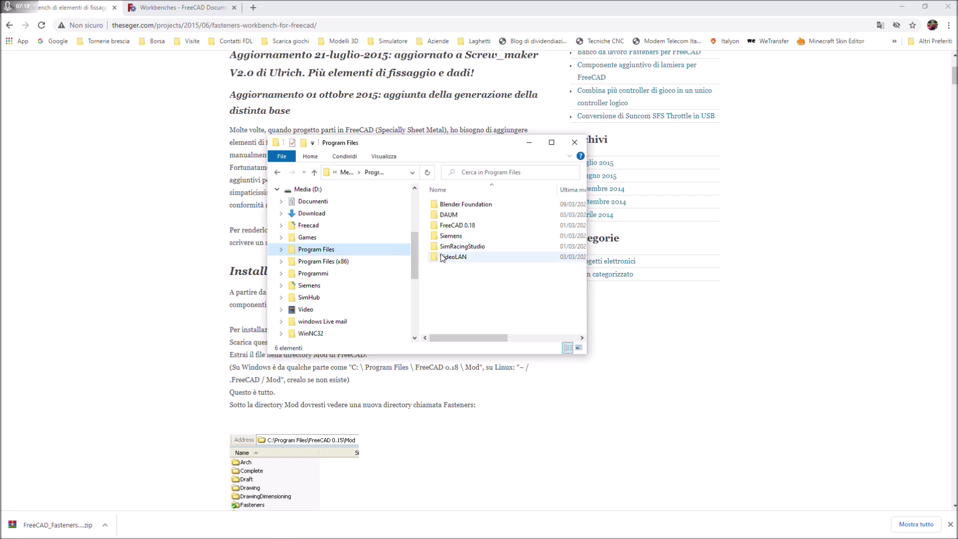
{"action": "left_click", "coordinate": [452, 227]}
{"action": "double_click", "coordinate": [437, 227]}
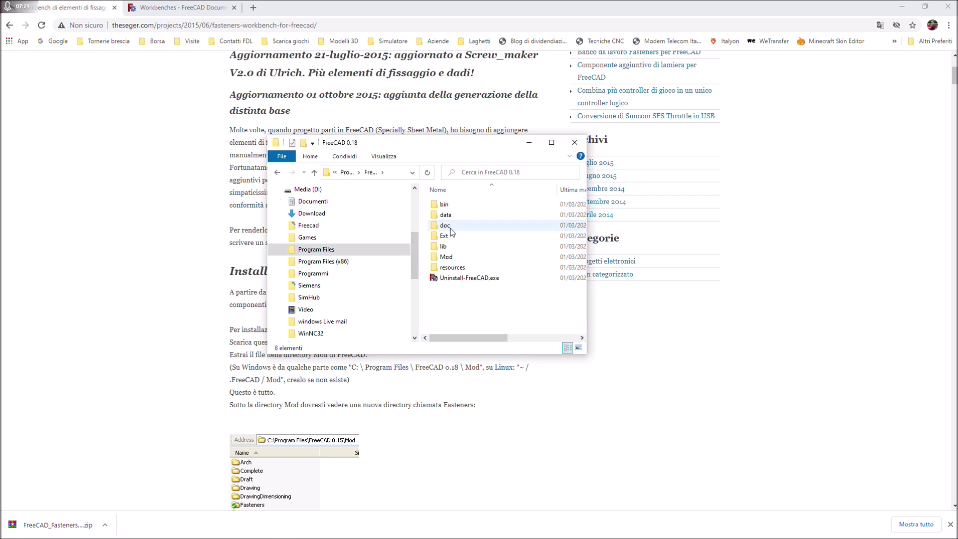
{"action": "double_click", "coordinate": [443, 256]}
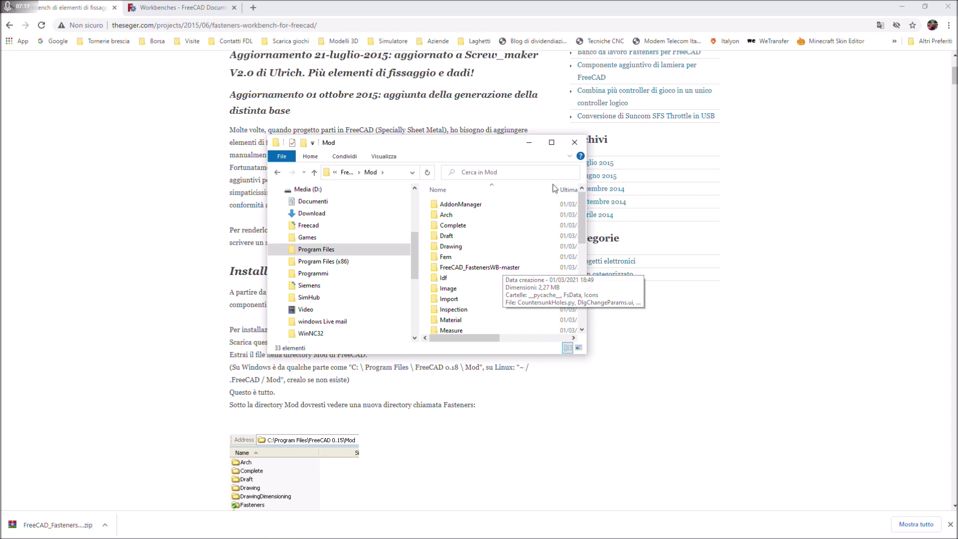
{"action": "left_click", "coordinate": [574, 142]}
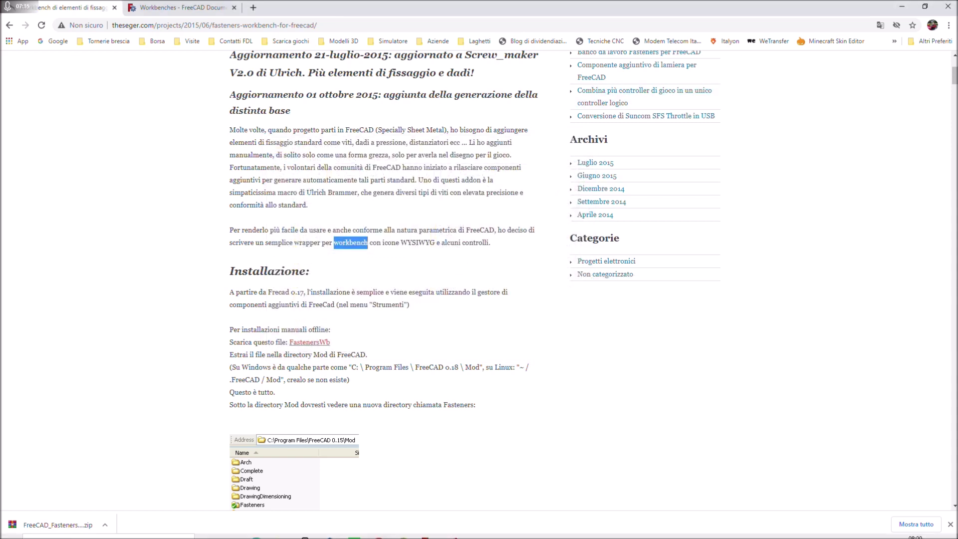
- Return to FreeCAD and switch from the current workbench to Fasteners
{"action": "mouse_move", "coordinate": [427, 529]}
{"action": "left_click", "coordinate": [428, 512]}
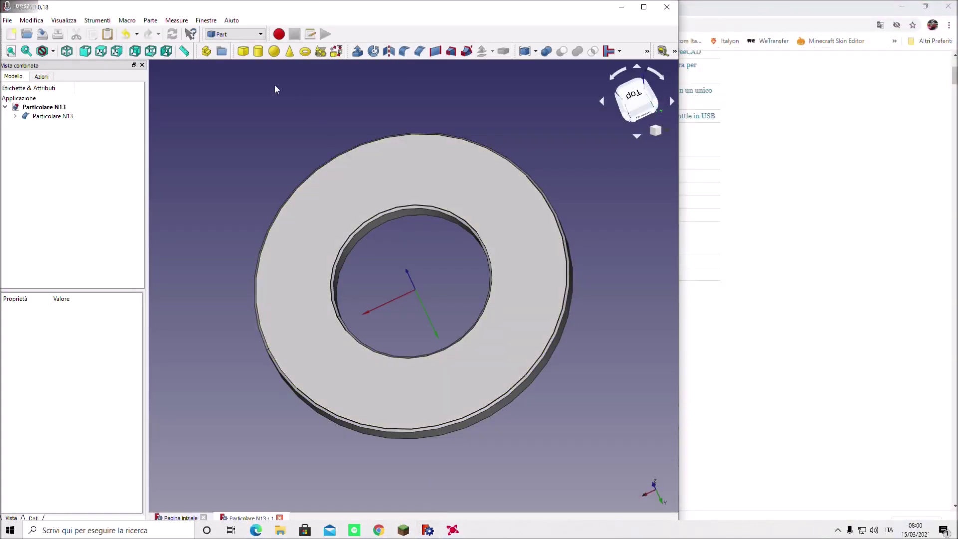
{"action": "left_click", "coordinate": [236, 35]}
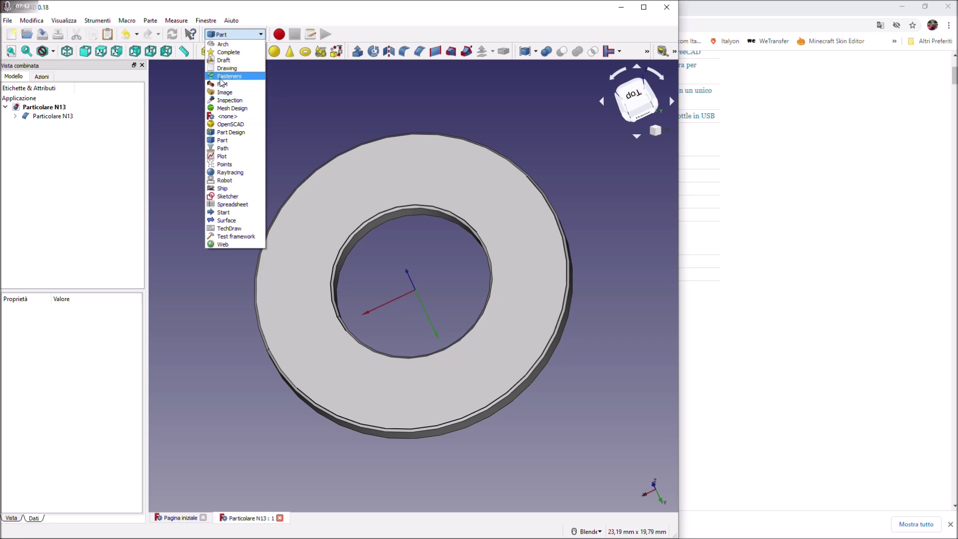
{"action": "left_click", "coordinate": [215, 76]}
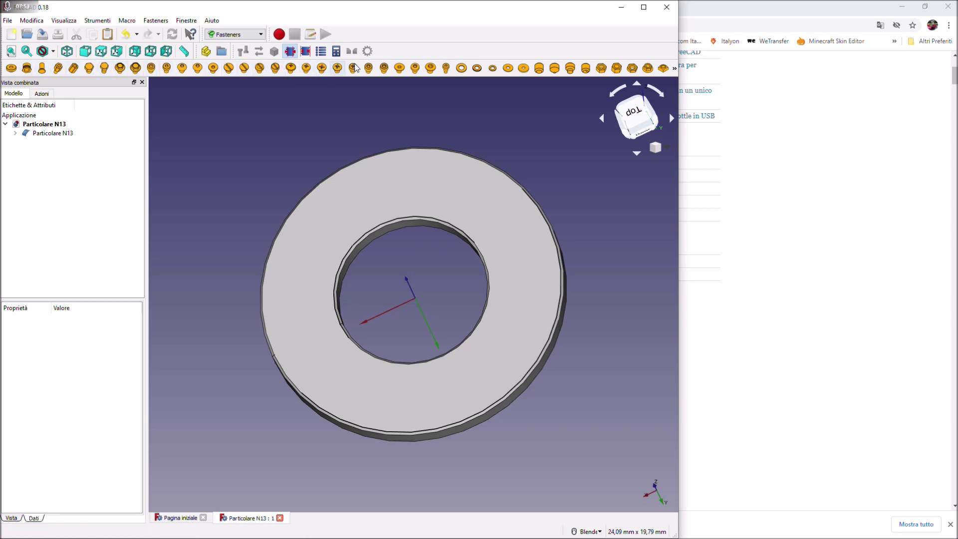
- Insert an ISO14579 screw and change its length from 10 to 12
{"action": "left_click", "coordinate": [369, 68]}
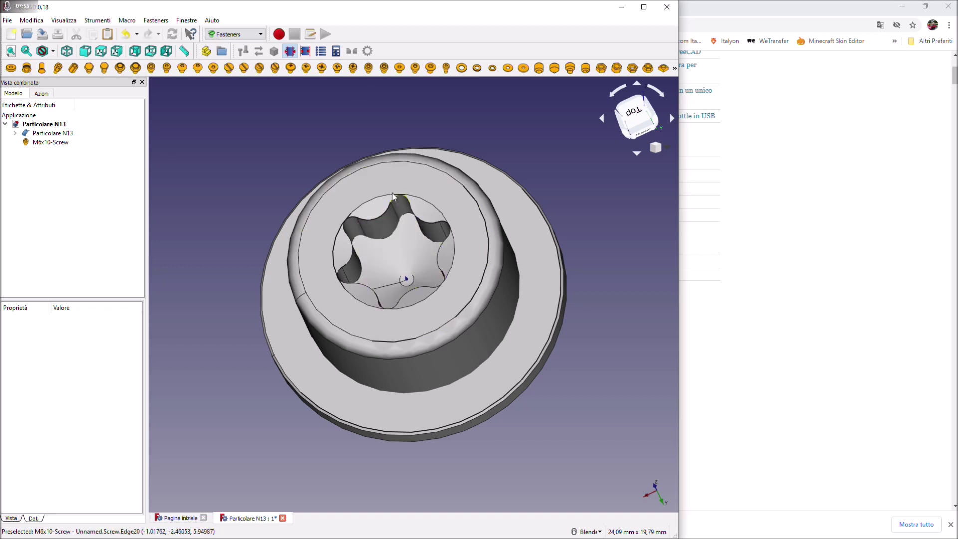
{"action": "left_click", "coordinate": [42, 143]}
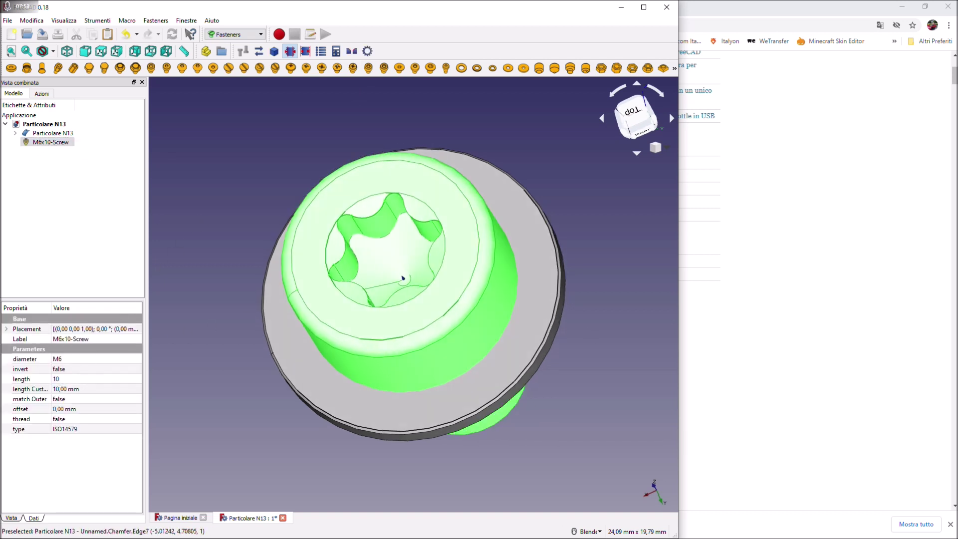
{"action": "middle_click_drag", "start_coordinate": [509, 328], "coordinate": [645, 487]}
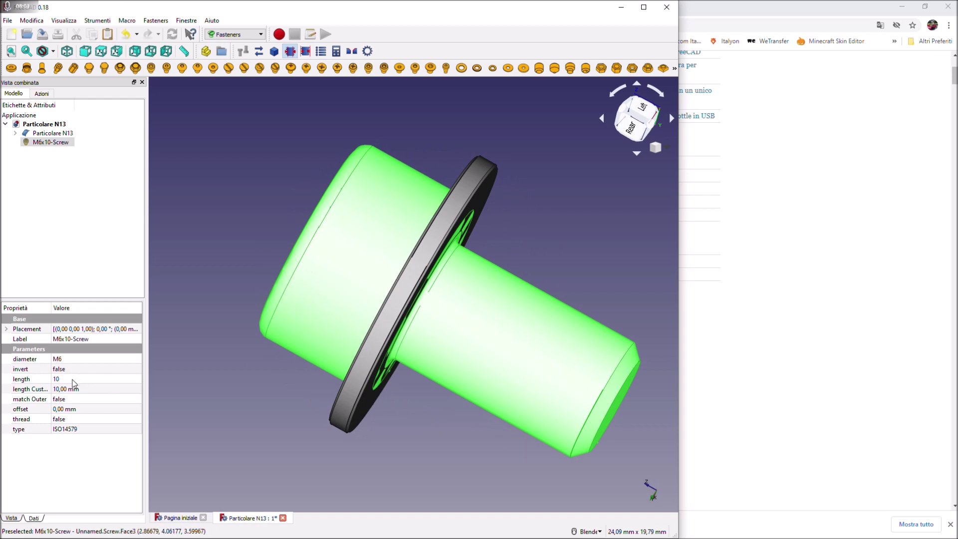
{"action": "left_click", "coordinate": [67, 381]}
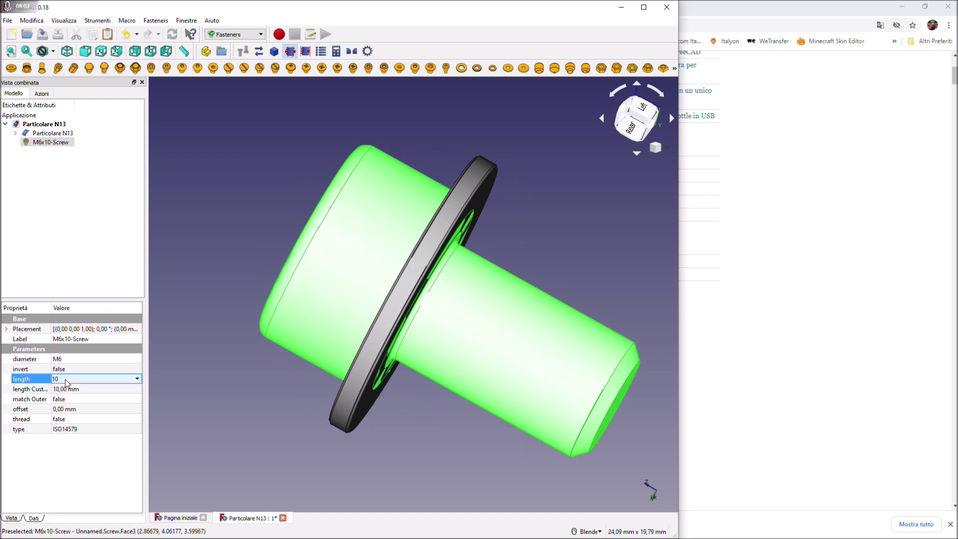
{"action": "left_click", "coordinate": [86, 380]}
{"action": "left_click", "coordinate": [74, 398]}
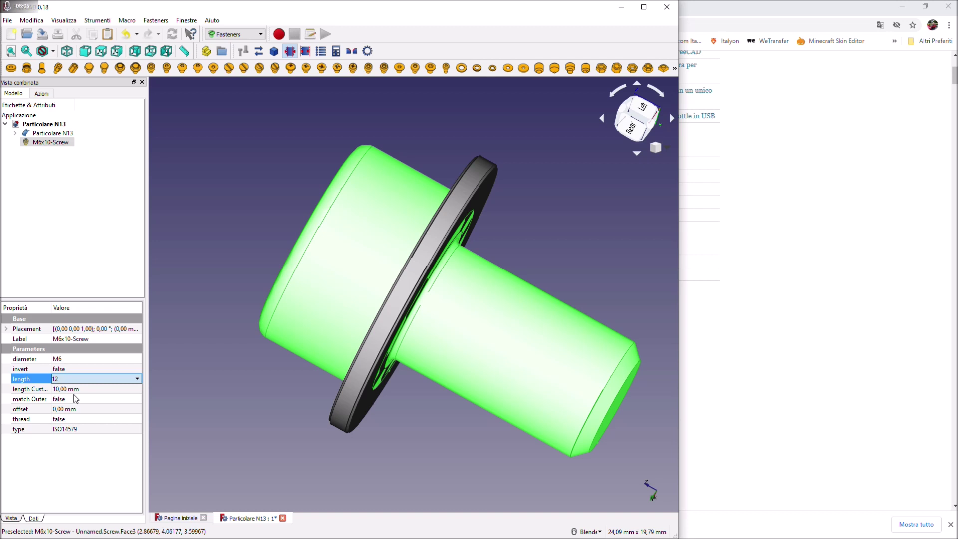
{"action": "left_click", "coordinate": [426, 430]}
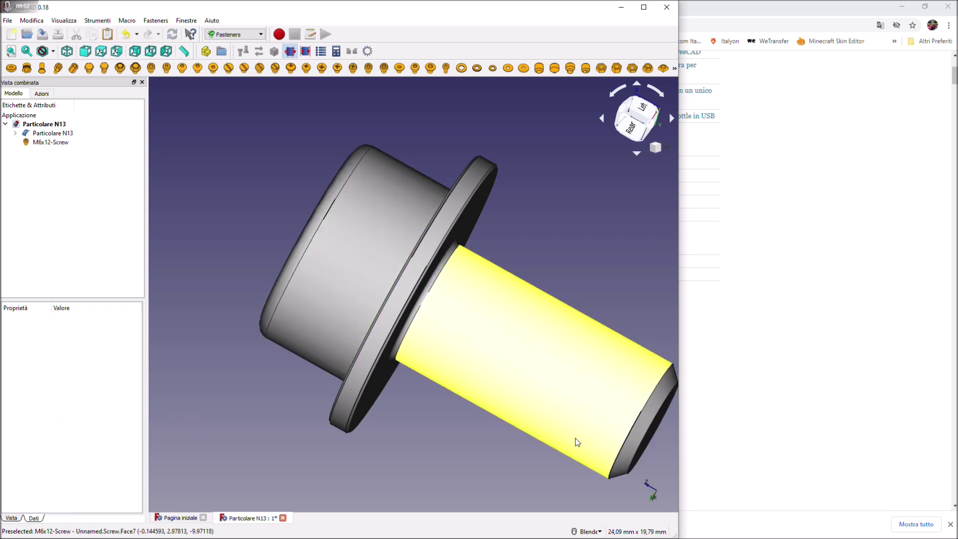
- Set the M6x12 screw's thread property to true so threads are modelled
{"action": "left_click", "coordinate": [40, 143]}
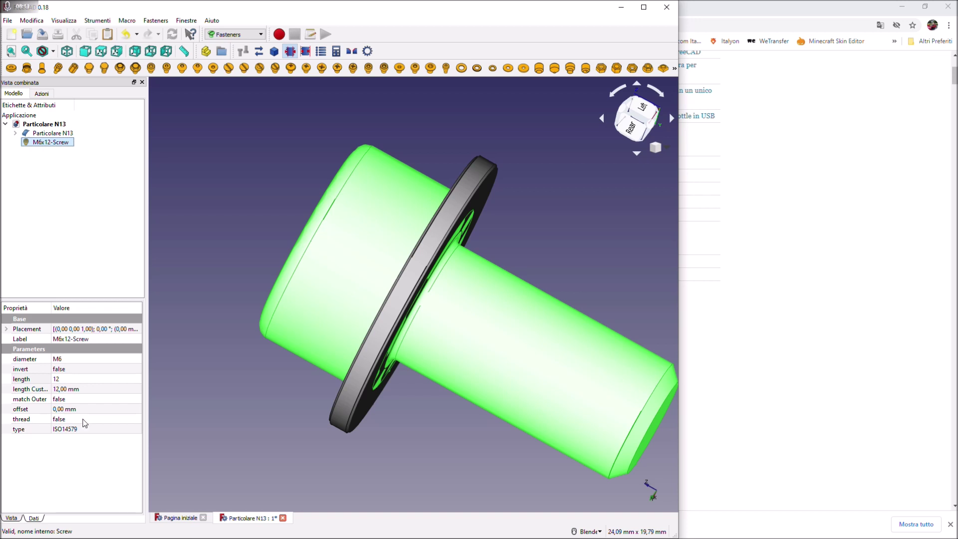
{"action": "left_click", "coordinate": [85, 422]}
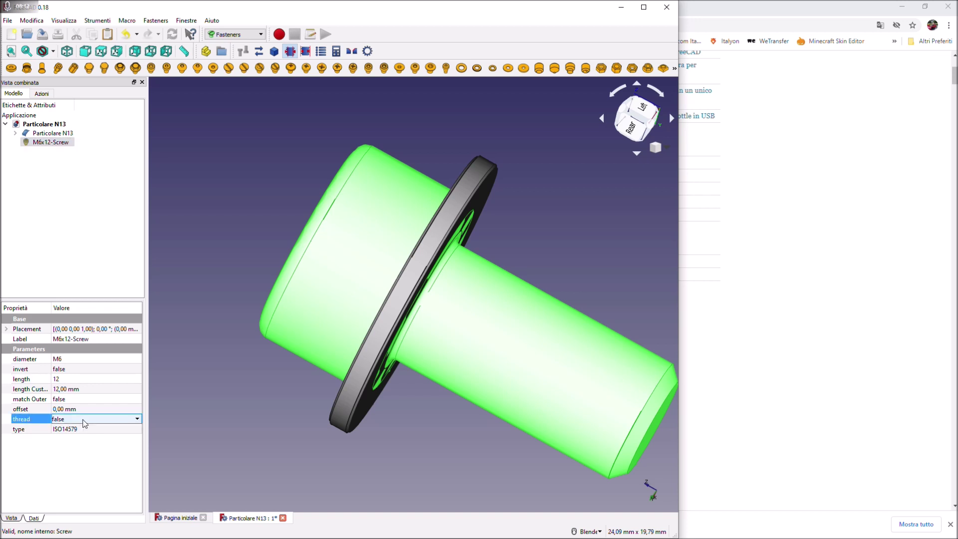
{"action": "left_click", "coordinate": [117, 423]}
{"action": "left_click", "coordinate": [92, 437]}
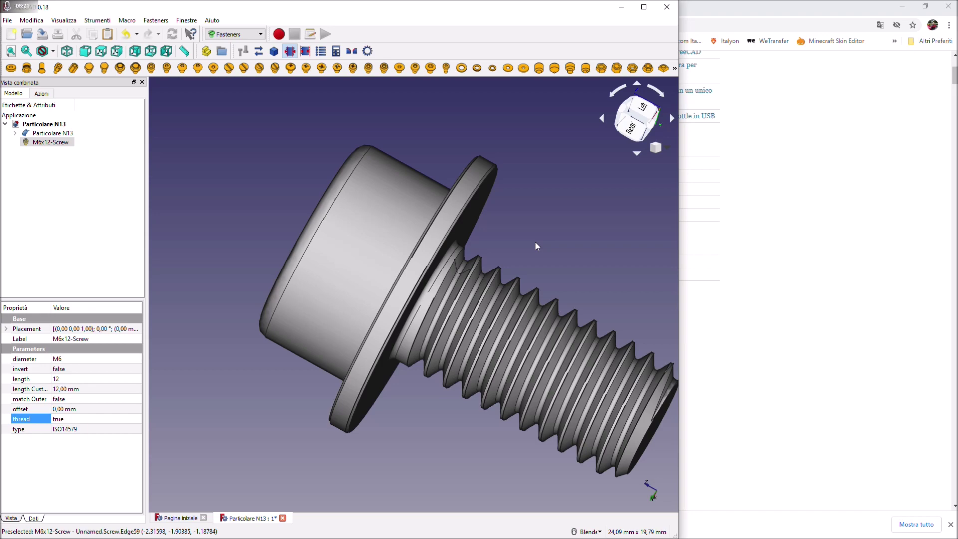
{"action": "middle_click_drag", "start_coordinate": [536, 245], "coordinate": [538, 249]}
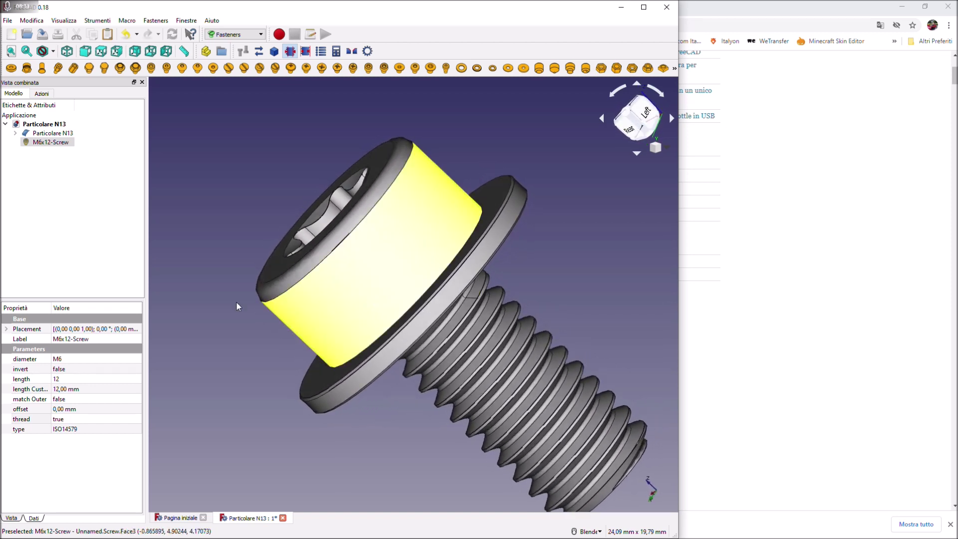
- Move the M6x12 screw to z 1 mm and return to the Part workbench
{"action": "left_click", "coordinate": [7, 328]}
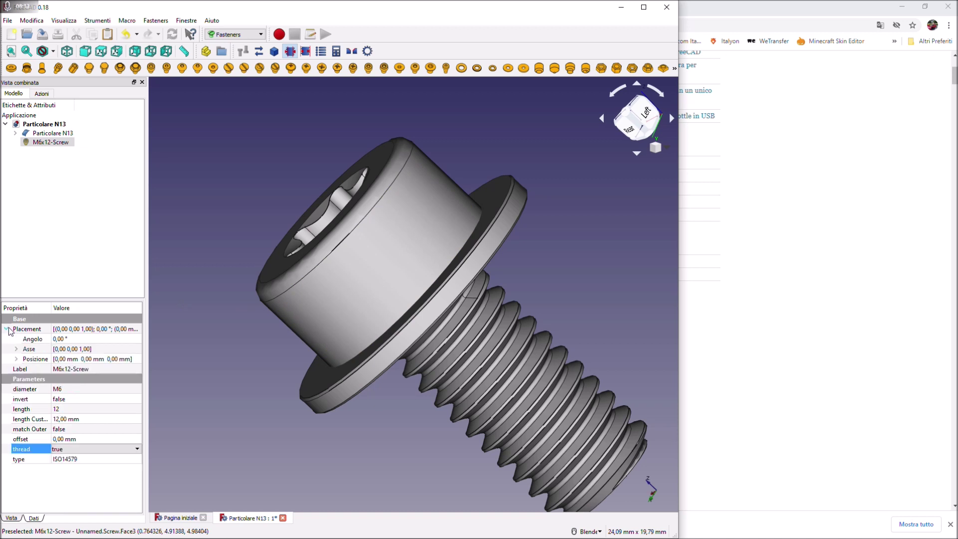
{"action": "left_click", "coordinate": [17, 358]}
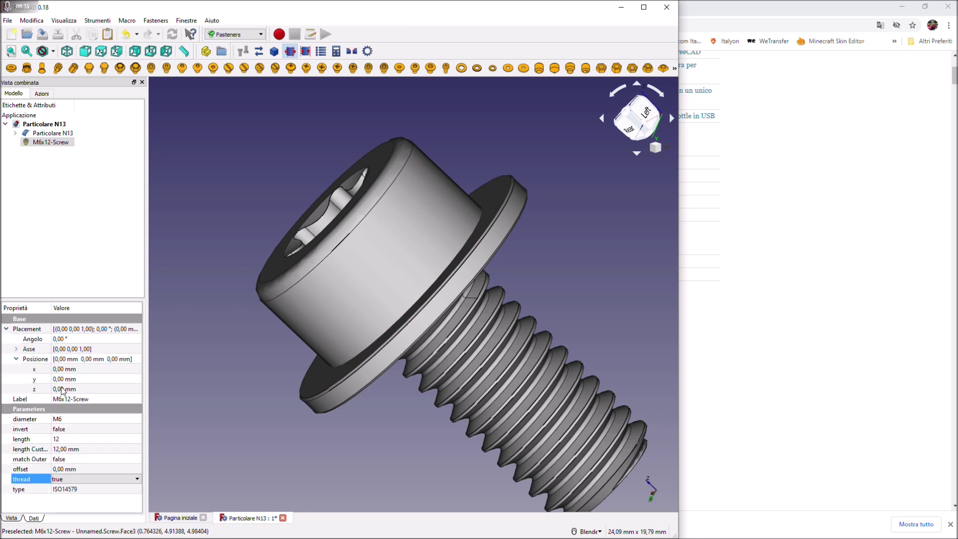
{"action": "left_click", "coordinate": [62, 389]}
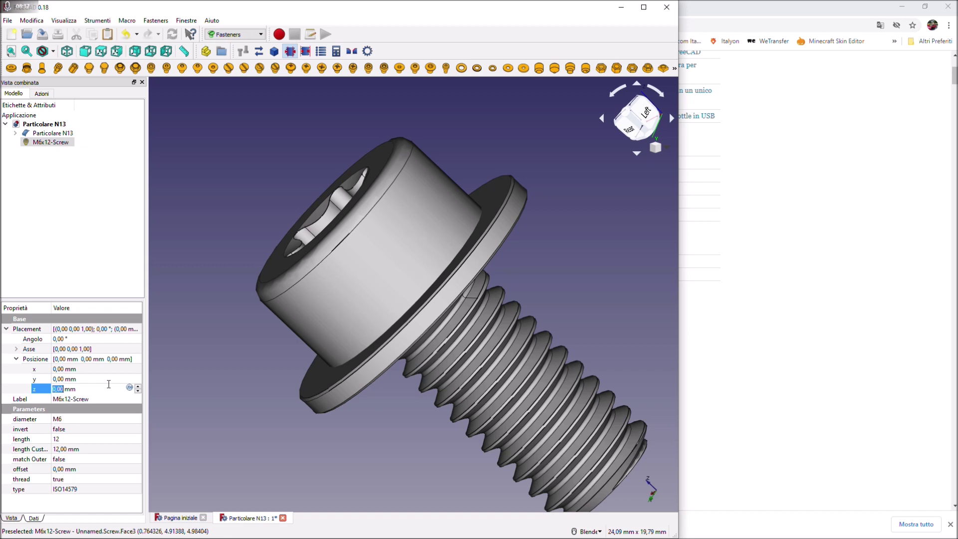
{"action": "type", "text": "15"}
{"action": "type", "text": "1"}
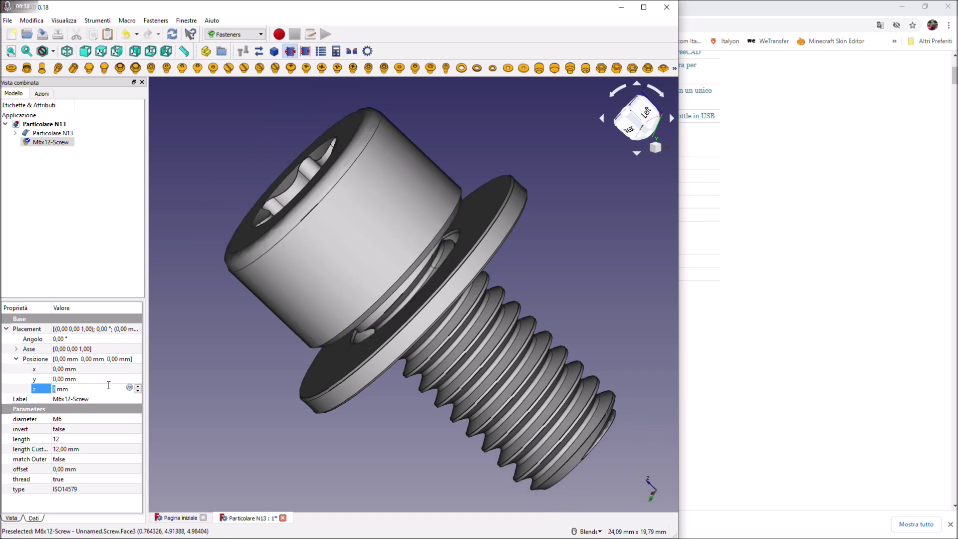
{"action": "key", "text": "Return"}
{"action": "middle_click_drag", "start_coordinate": [414, 294], "coordinate": [439, 279]}
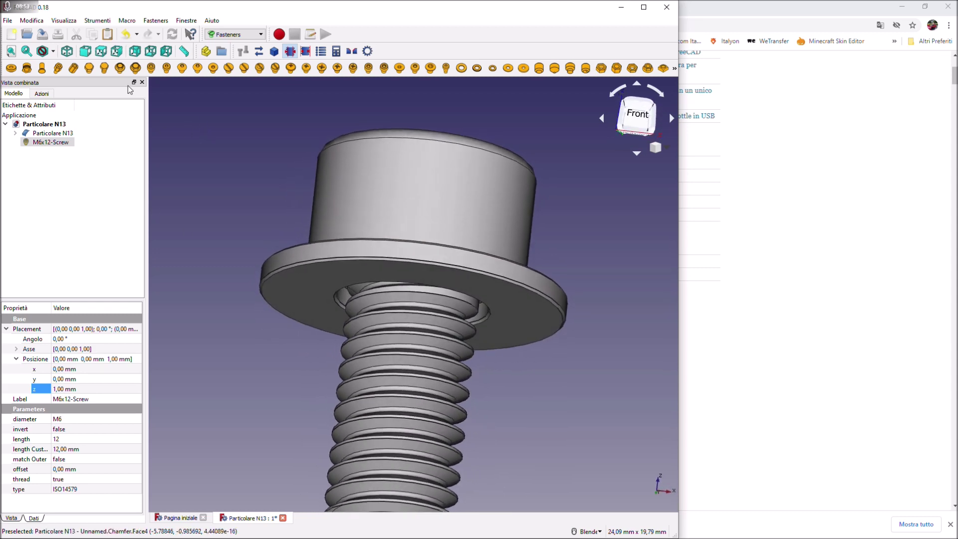
{"action": "left_click", "coordinate": [261, 37]}
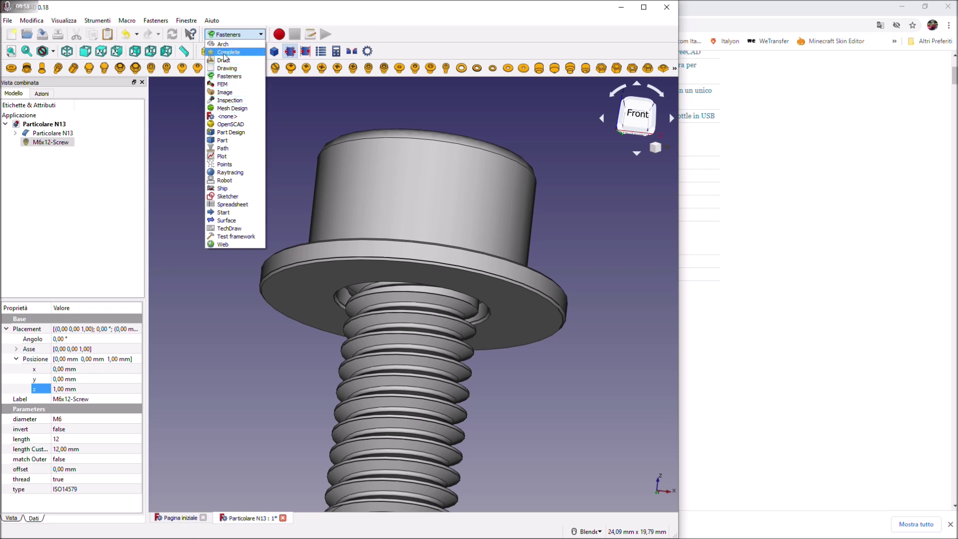
{"action": "left_click", "coordinate": [233, 142]}
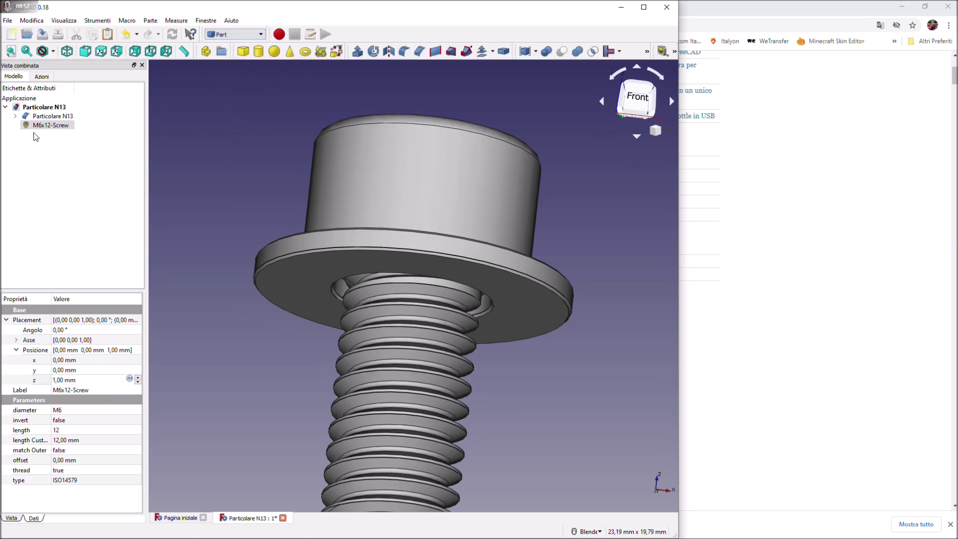
- Hide Particolare N13 and add cylinder Cilindro002 with a 5 mm radius
{"action": "left_click", "coordinate": [39, 119]}
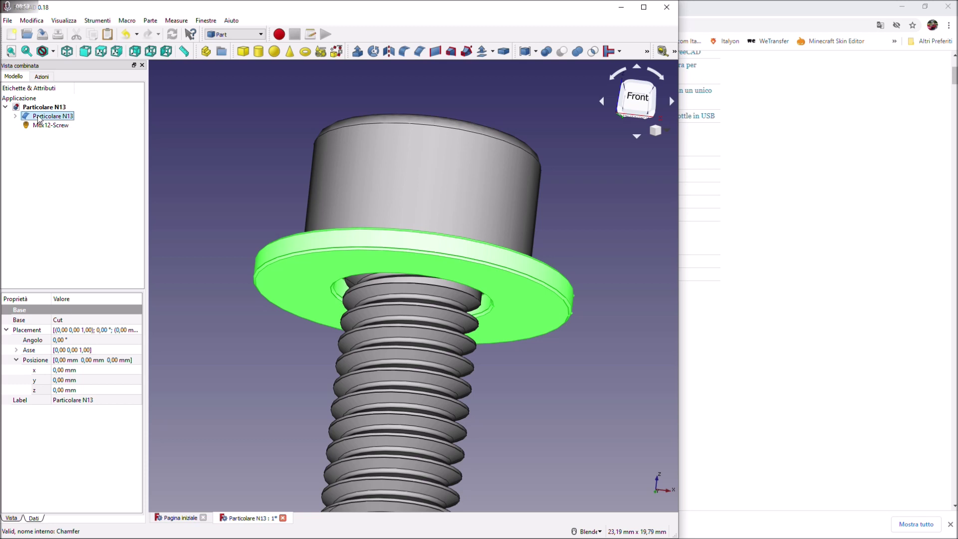
{"action": "key", "text": "space"}
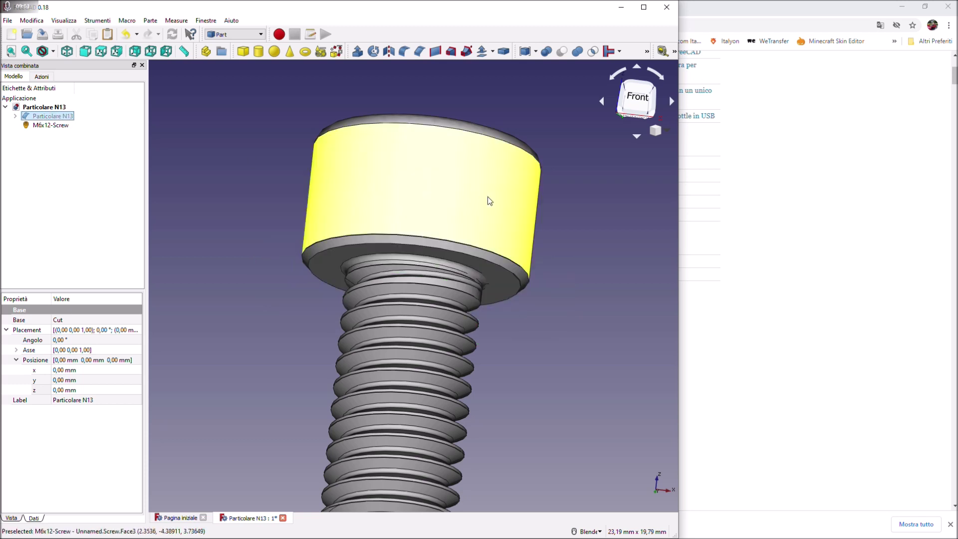
{"action": "mouse_move", "coordinate": [564, 242]}
{"action": "middle_mouse_down"}
{"action": "mouse_move", "coordinate": [499, 280]}
{"action": "mouse_move", "coordinate": [259, 125]}
{"action": "middle_mouse_up"}
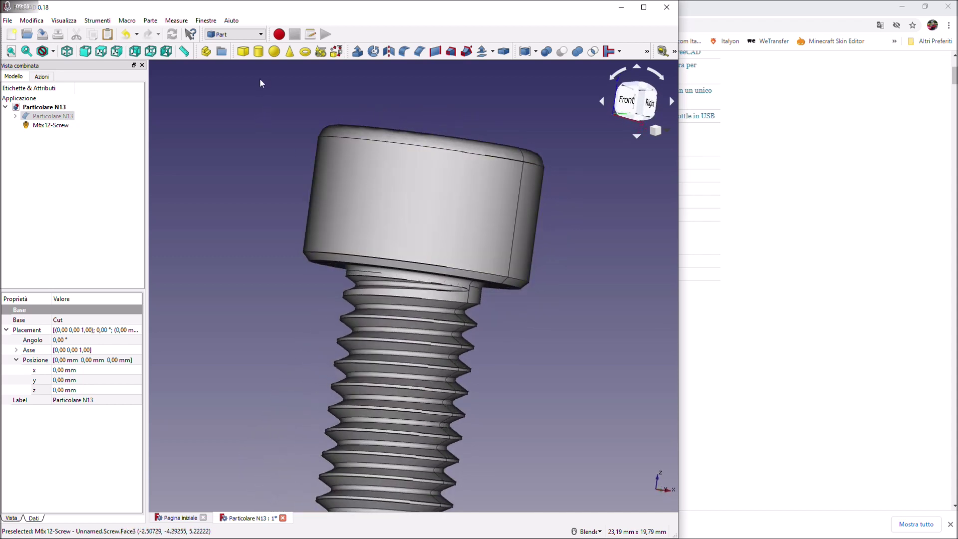
{"action": "left_click", "coordinate": [259, 51]}
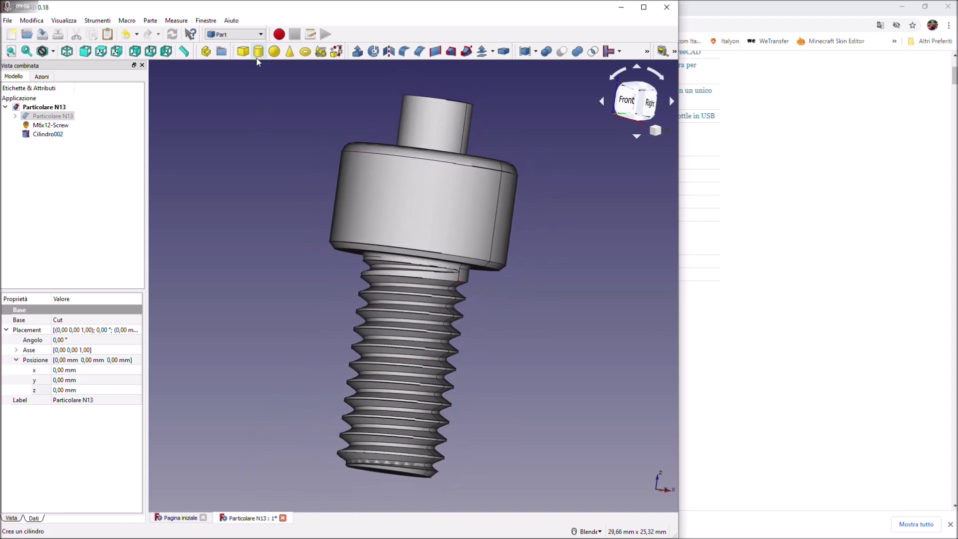
{"action": "left_click", "coordinate": [45, 135]}
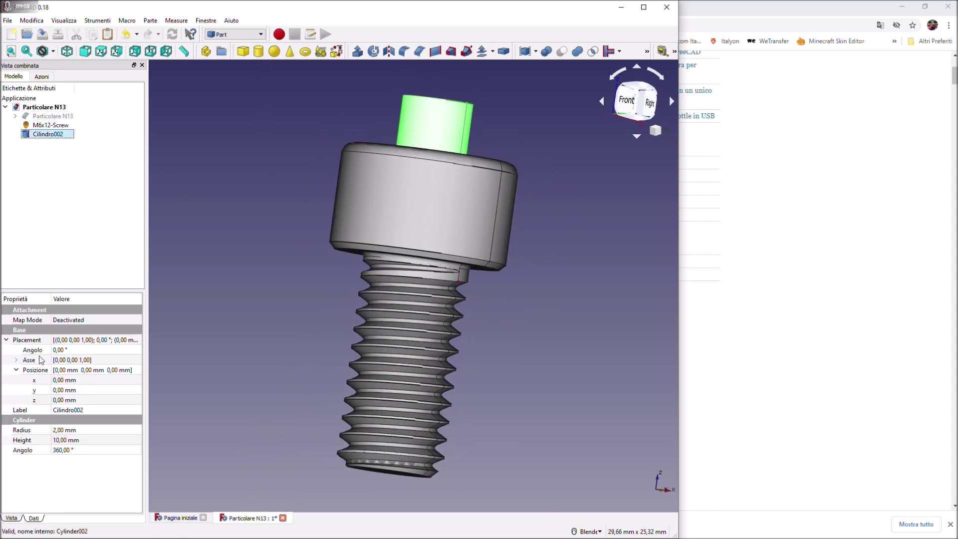
{"action": "double_click", "coordinate": [70, 429]}
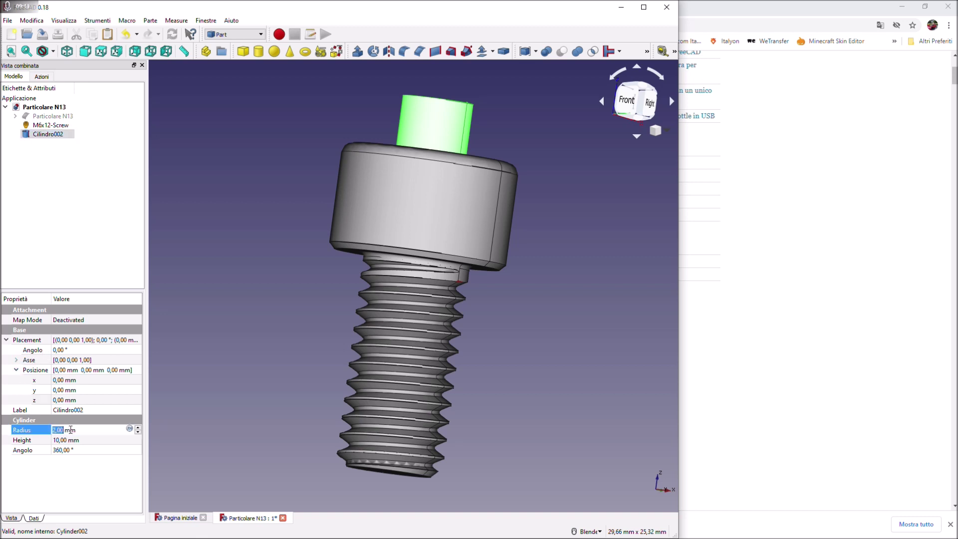
{"action": "type", "text": "5"}
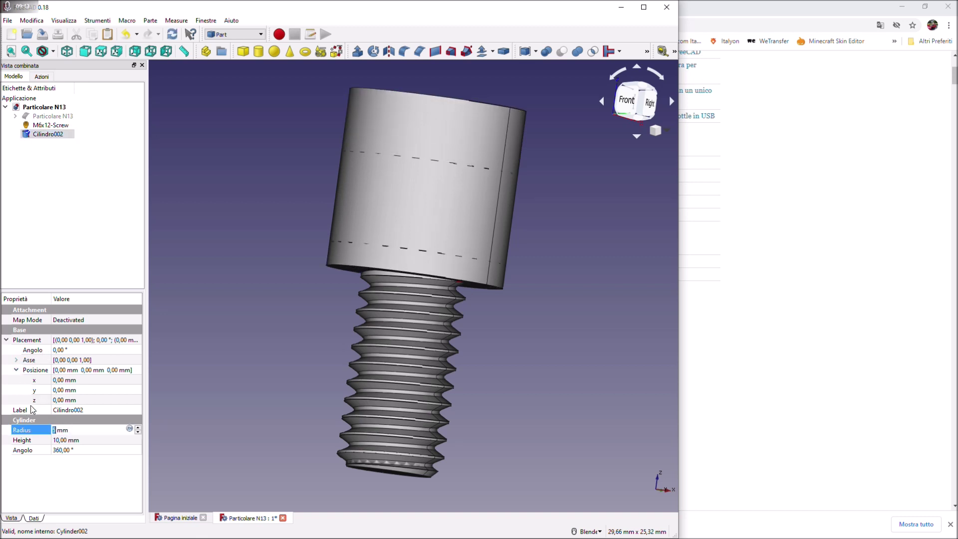
- Set Cilindro002 to z -14 mm and a height of 15 mm
{"action": "double_click", "coordinate": [70, 399]}
{"action": "scroll", "coordinate": [71, 402], "scroll_direction": "down", "scroll_amount": 1}
{"action": "scroll", "coordinate": [72, 402], "scroll_direction": "down", "scroll_amount": 3}
{"action": "scroll", "coordinate": [72, 401], "scroll_direction": "down", "scroll_amount": 4}
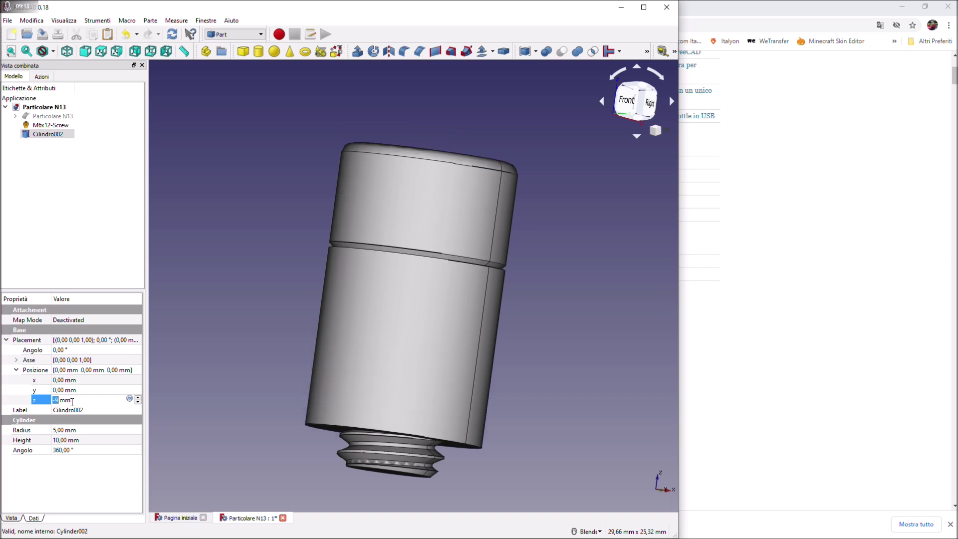
{"action": "scroll", "coordinate": [71, 401], "scroll_direction": "down", "scroll_amount": 3}
{"action": "scroll", "coordinate": [71, 402], "scroll_direction": "down", "scroll_amount": 2}
{"action": "scroll", "coordinate": [71, 402], "scroll_direction": "down", "scroll_amount": 2}
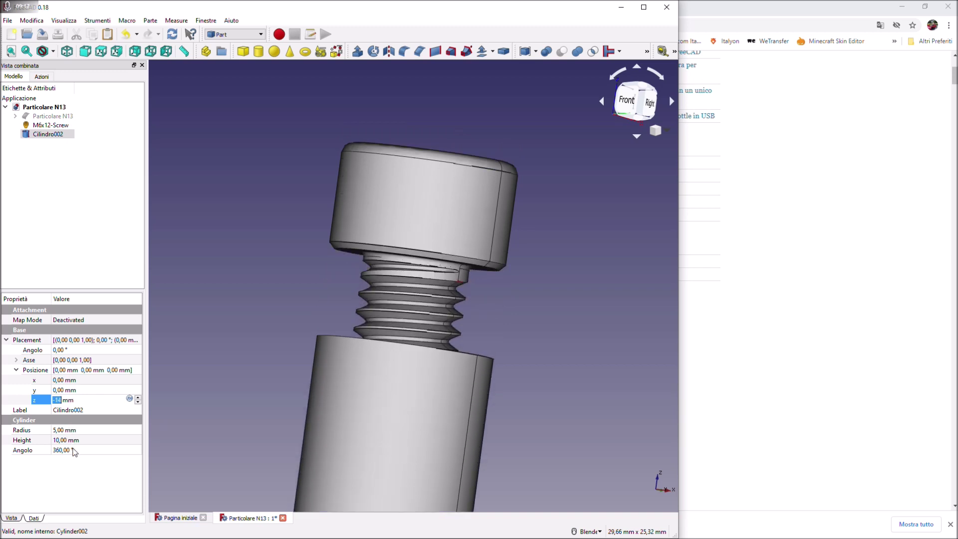
{"action": "double_click", "coordinate": [70, 440]}
{"action": "scroll", "coordinate": [72, 441], "scroll_direction": "up", "scroll_amount": 3}
{"action": "scroll", "coordinate": [73, 442], "scroll_direction": "up", "scroll_amount": 2}
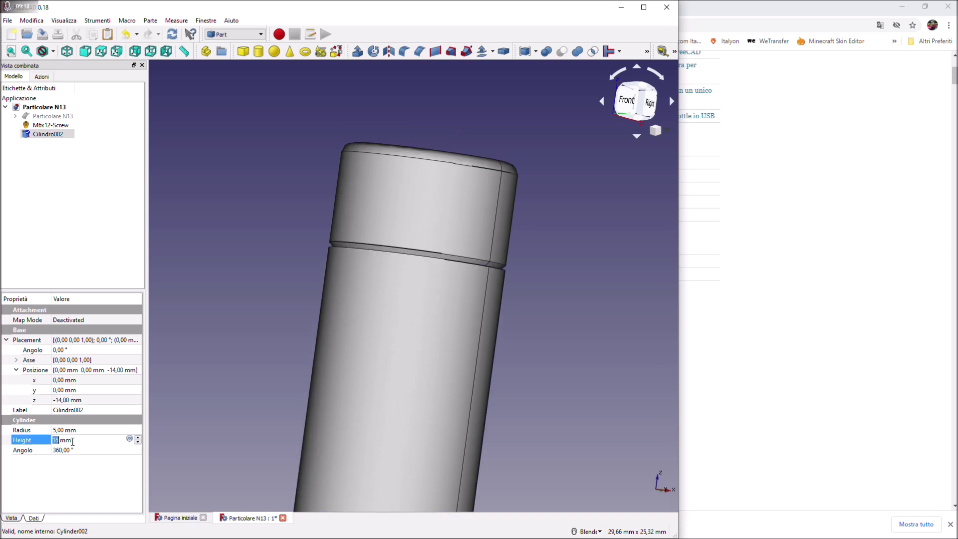
- Cut the M6x12 screw out of the cylinder, creating Cut001
{"action": "middle_click_drag", "start_coordinate": [573, 247], "coordinate": [362, 361]}
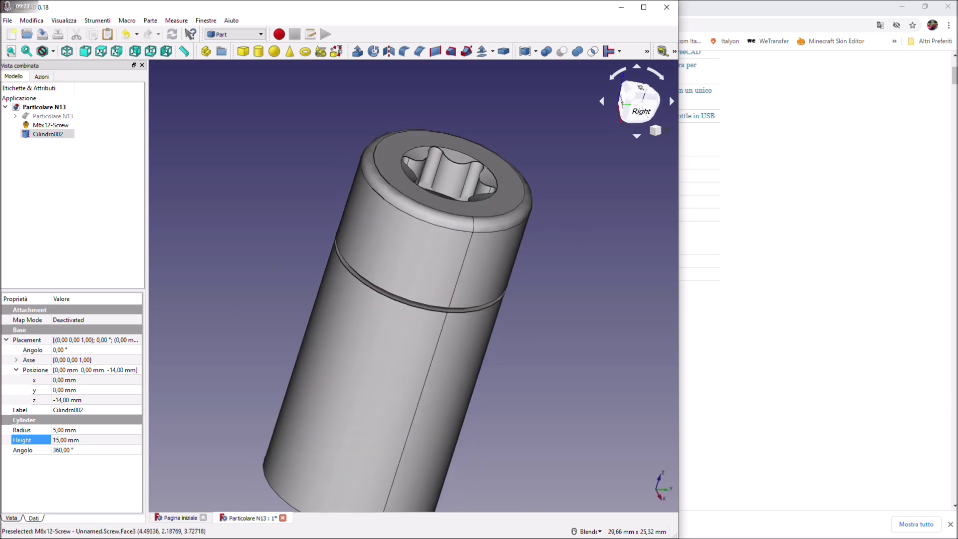
{"action": "left_click", "coordinate": [352, 361]}
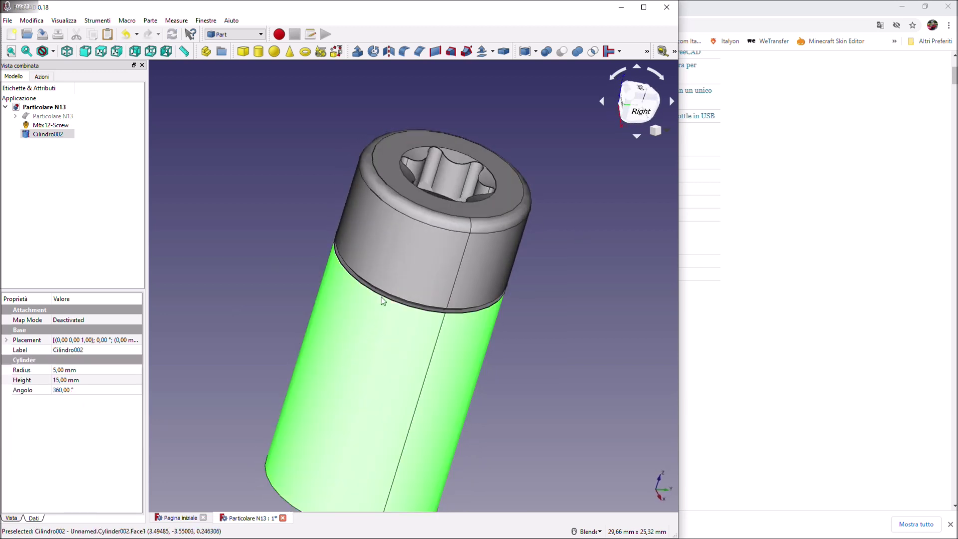
{"action": "left_click", "coordinate": [417, 246], "text": "ctrl"}
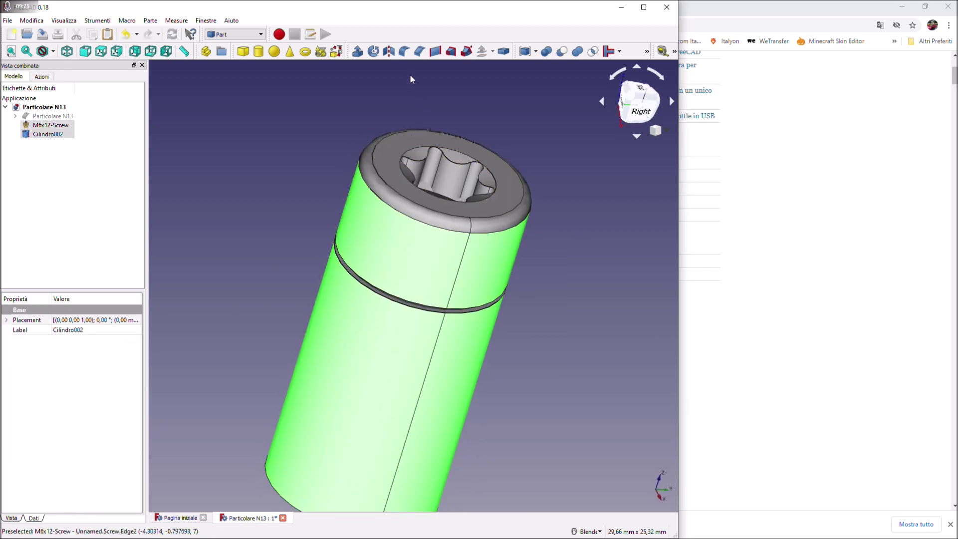
{"action": "left_click", "coordinate": [561, 53]}
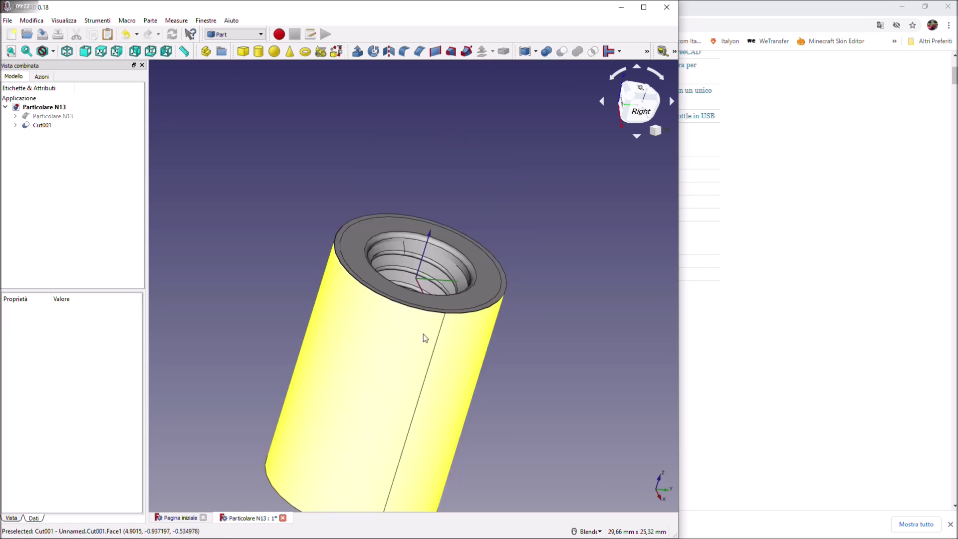
- View Cut001's threaded bore from above and show the workbench list
{"action": "mouse_move", "coordinate": [423, 336]}
{"action": "middle_mouse_down"}
{"action": "mouse_move", "coordinate": [409, 290]}
{"action": "mouse_move", "coordinate": [424, 280]}
{"action": "mouse_move", "coordinate": [449, 289]}
{"action": "mouse_move", "coordinate": [424, 279]}
{"action": "middle_mouse_up"}
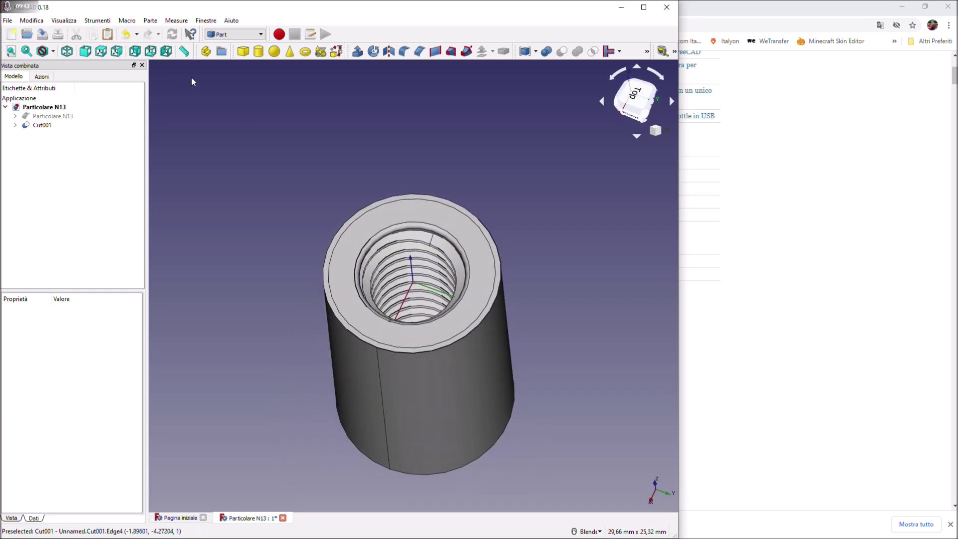
{"action": "left_click", "coordinate": [259, 34]}
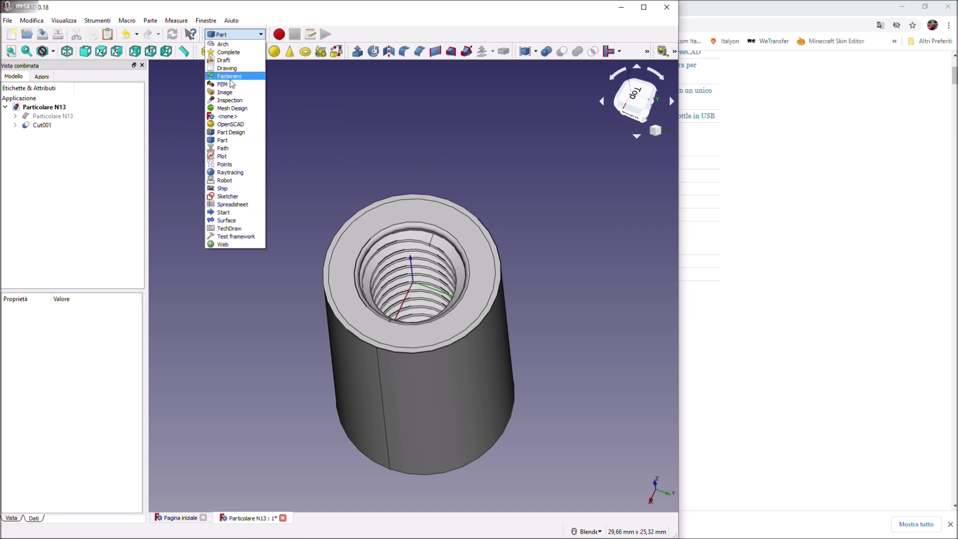
- In Fasteners, add an ISO4033 hex nut and resize it from M6 to M10
{"action": "left_click", "coordinate": [229, 76]}
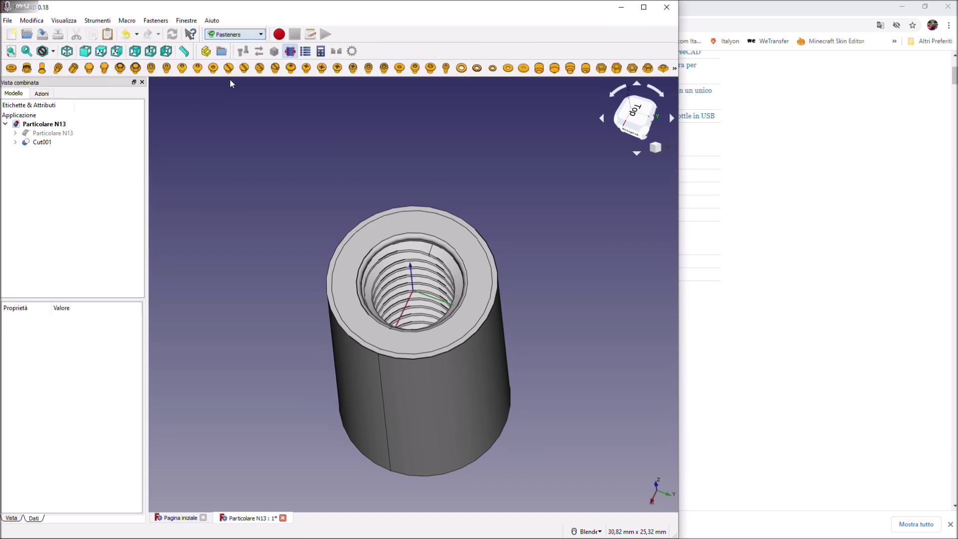
{"action": "left_click", "coordinate": [617, 70]}
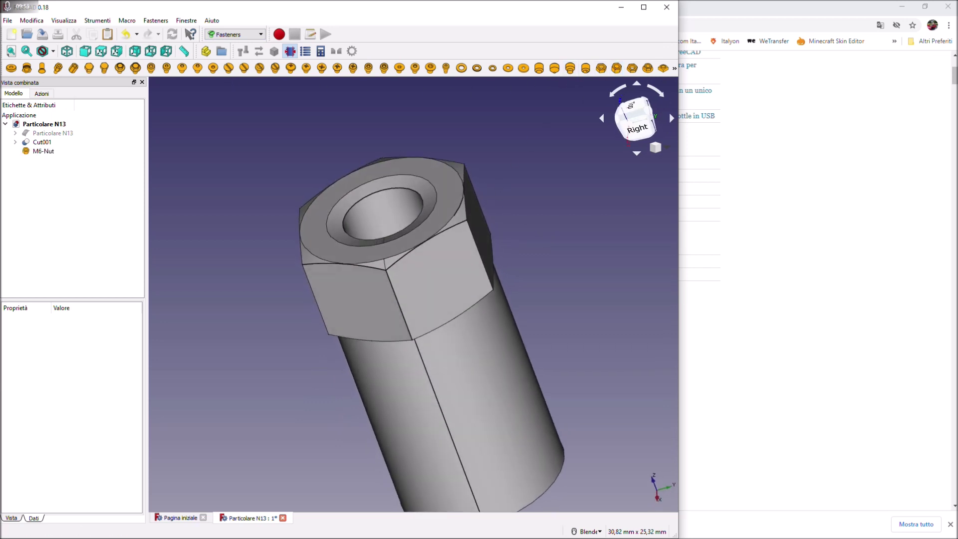
{"action": "left_click", "coordinate": [43, 150]}
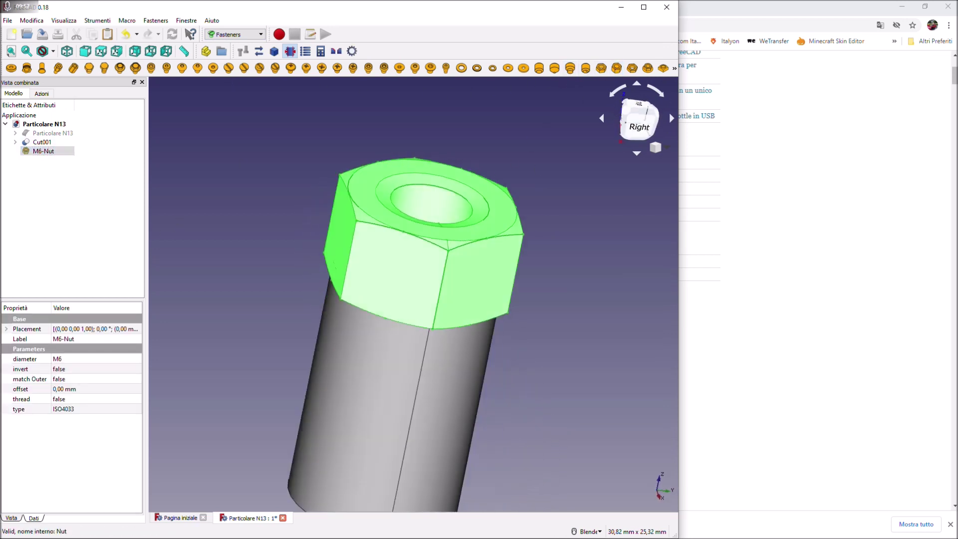
{"action": "middle_click_drag", "start_coordinate": [175, 225], "coordinate": [250, 230]}
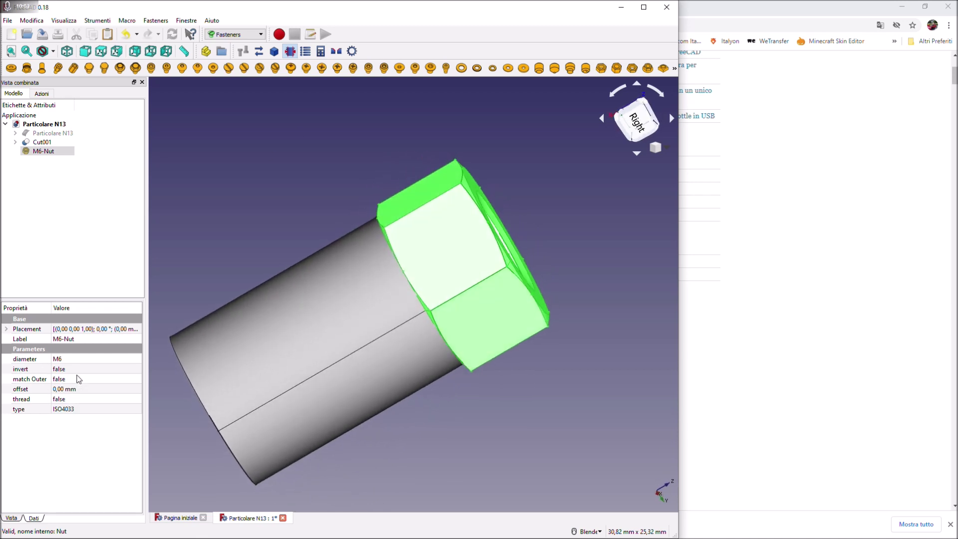
{"action": "left_click", "coordinate": [78, 361]}
{"action": "left_click", "coordinate": [137, 359]}
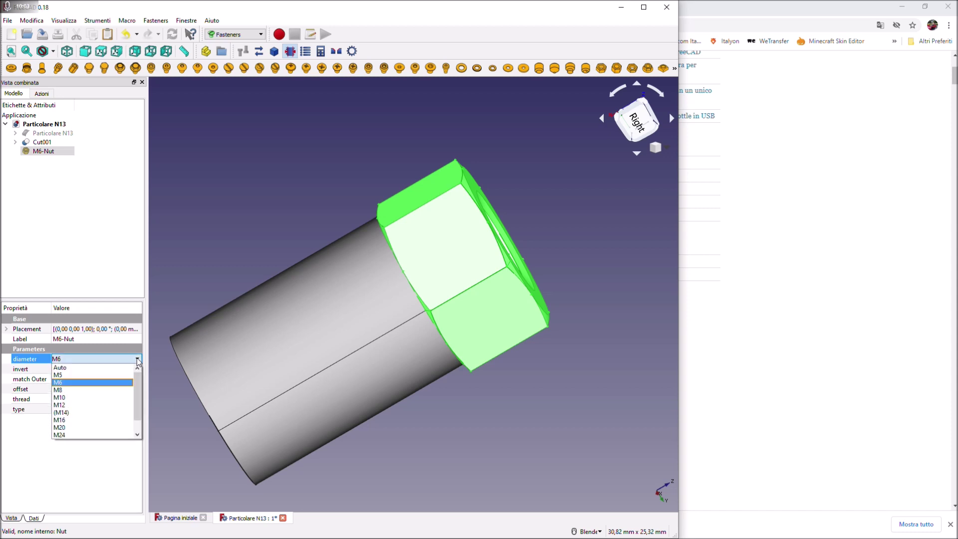
{"action": "left_click", "coordinate": [86, 397]}
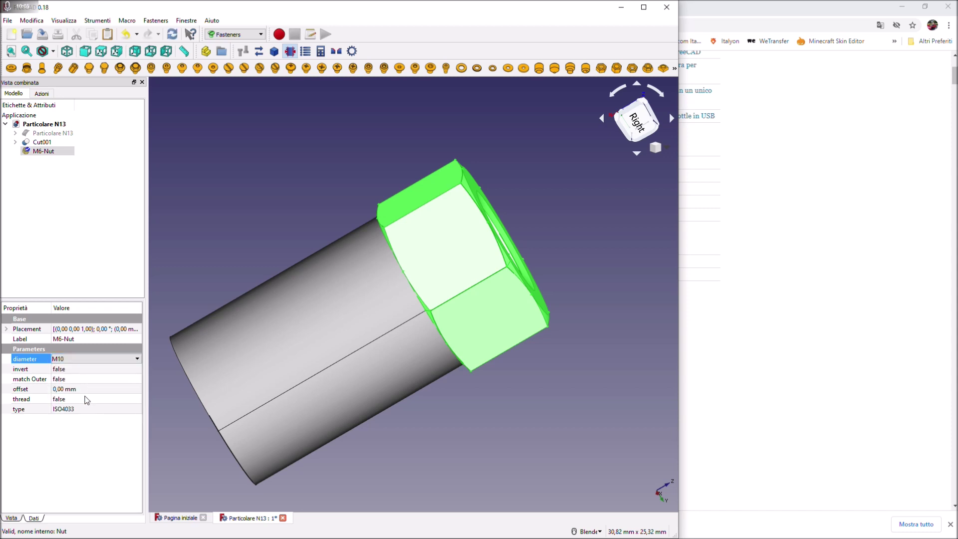
{"action": "mouse_move", "coordinate": [379, 279]}
{"action": "middle_mouse_down"}
{"action": "mouse_move", "coordinate": [422, 302]}
{"action": "mouse_move", "coordinate": [379, 290]}
{"action": "middle_mouse_up"}
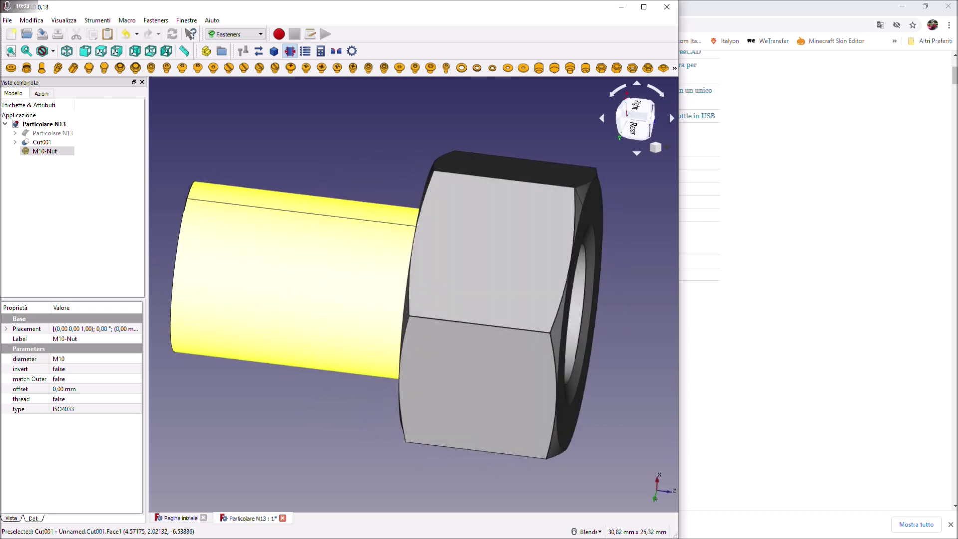
- Move the M10-Nut to z -9 mm, then select the Cut001 body
{"action": "middle_click_drag", "start_coordinate": [279, 270], "coordinate": [289, 259]}
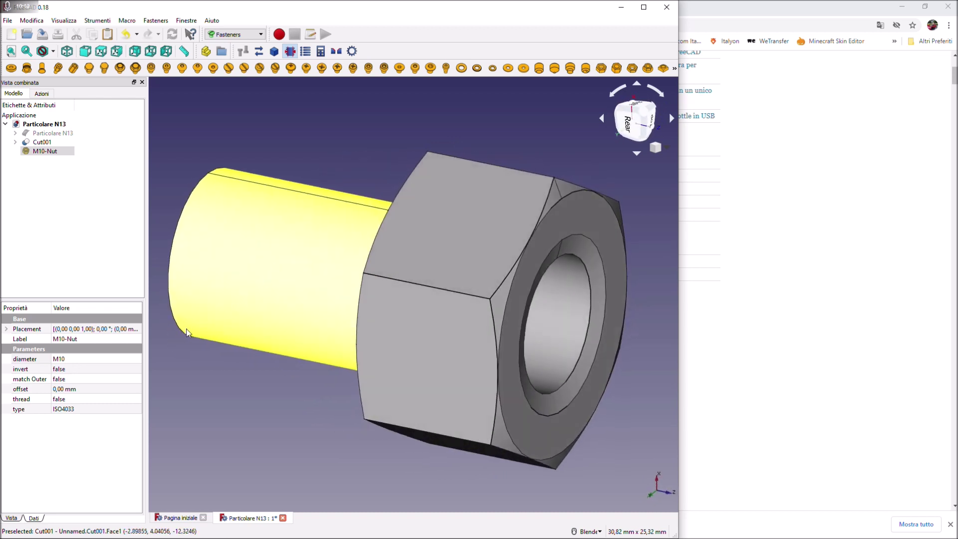
{"action": "left_click", "coordinate": [6, 329]}
{"action": "left_click", "coordinate": [17, 359]}
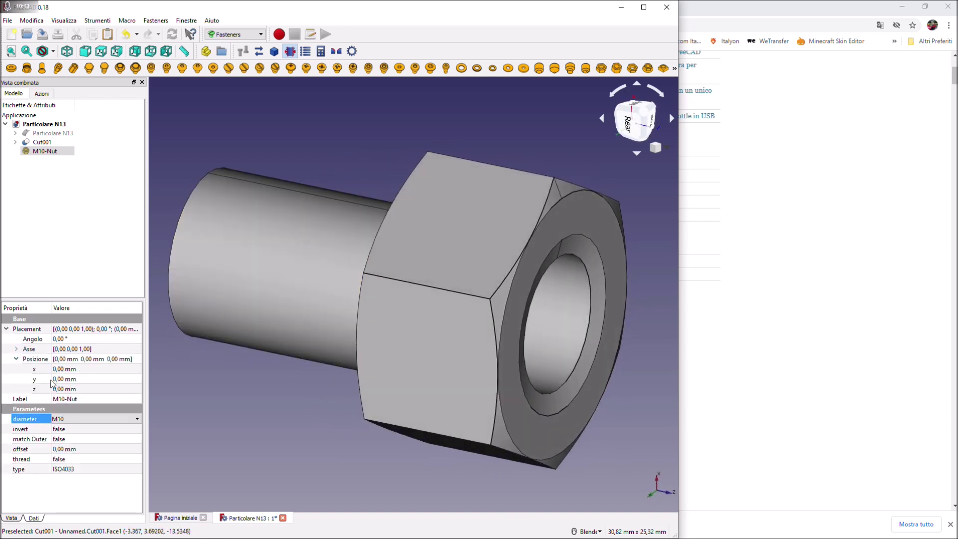
{"action": "left_click", "coordinate": [66, 389]}
{"action": "scroll", "coordinate": [66, 389], "scroll_direction": "down", "scroll_amount": 1}
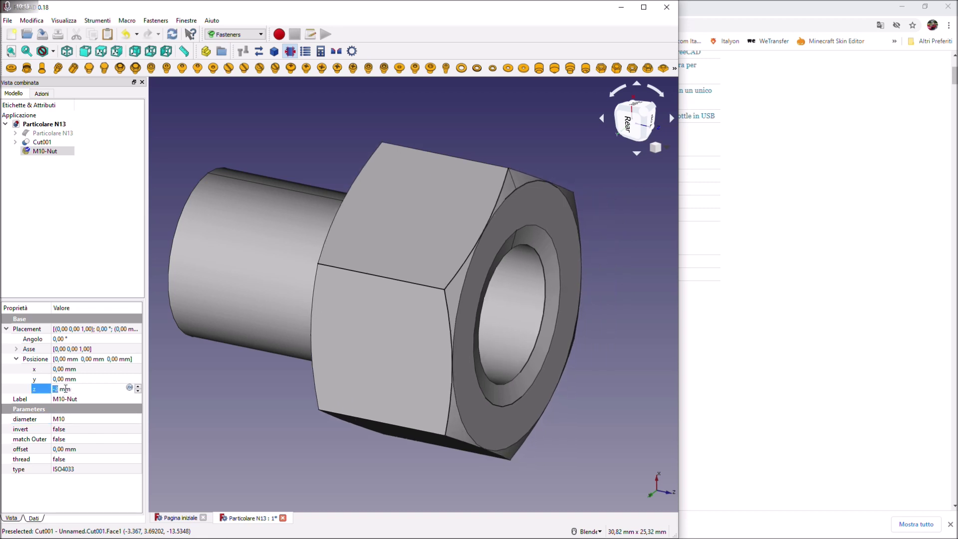
{"action": "scroll", "coordinate": [66, 389], "scroll_direction": "down", "scroll_amount": 1}
{"action": "scroll", "coordinate": [66, 388], "scroll_direction": "down", "scroll_amount": 1}
{"action": "scroll", "coordinate": [66, 389], "scroll_direction": "down", "scroll_amount": 1}
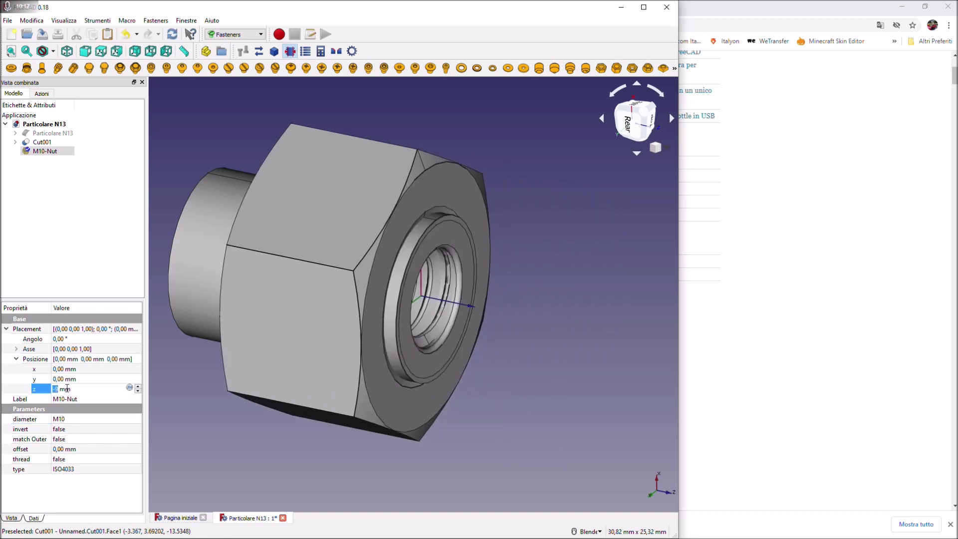
{"action": "middle_click_drag", "start_coordinate": [399, 280], "coordinate": [324, 290]}
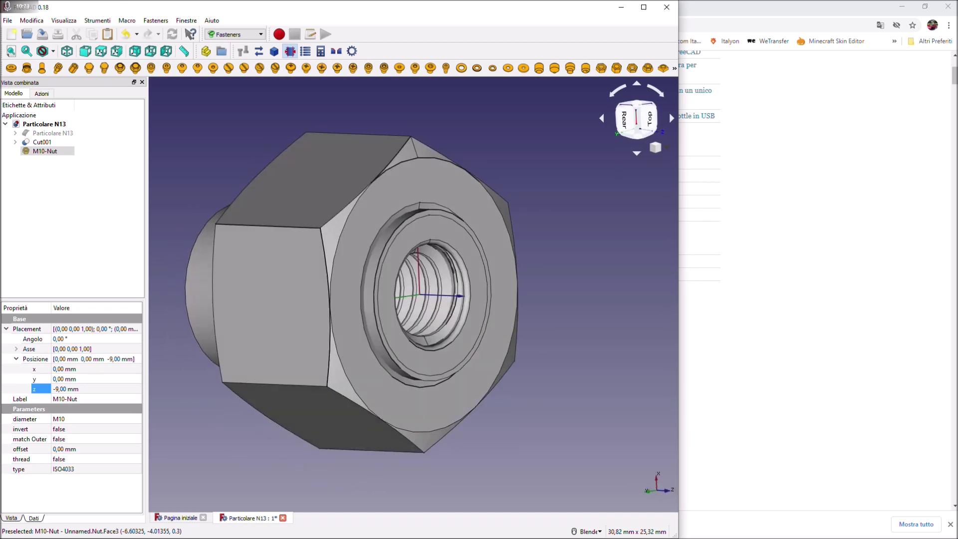
{"action": "middle_click_drag", "start_coordinate": [188, 327], "coordinate": [219, 321]}
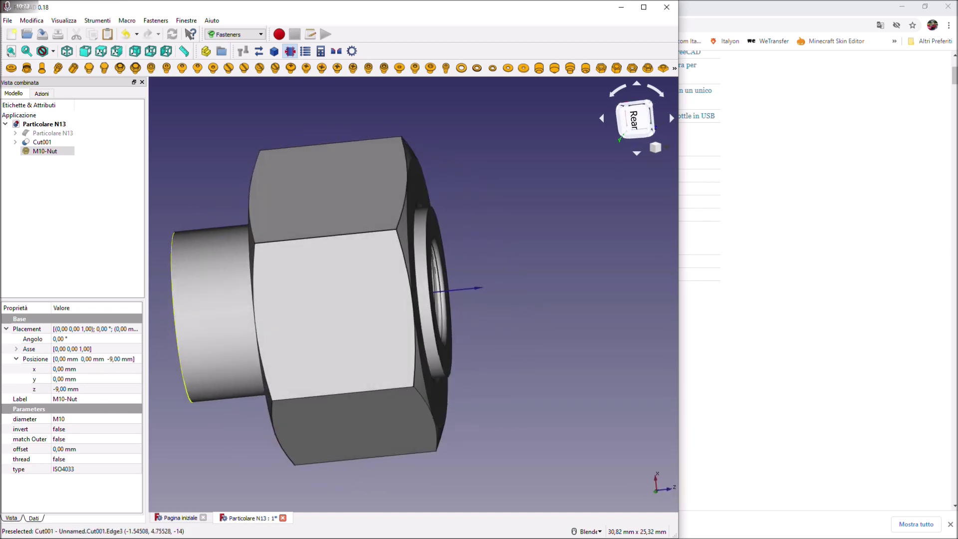
{"action": "left_click", "coordinate": [219, 320]}
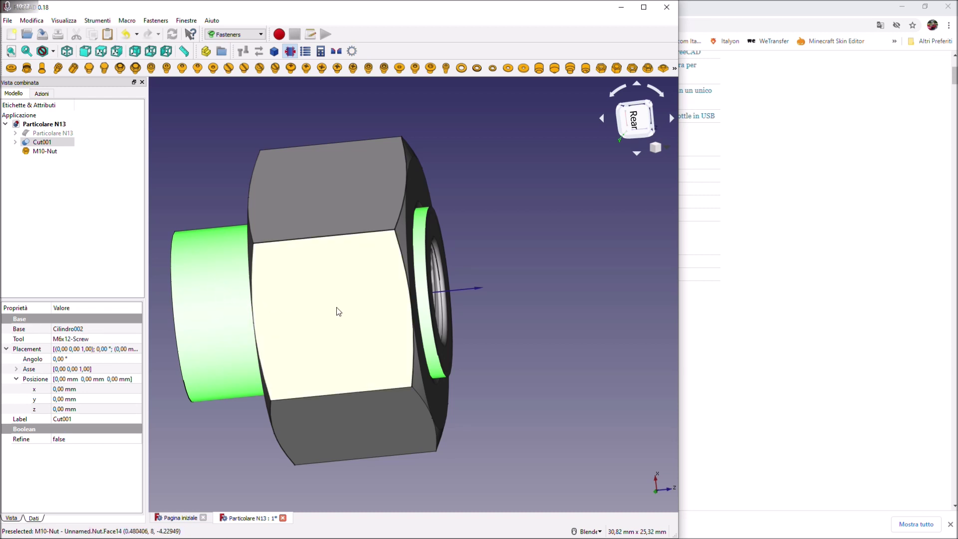
- In the Part workbench, try cutting the M10-Nut from Cut001, then undo it
{"action": "left_click", "coordinate": [353, 315], "text": "ctrl"}
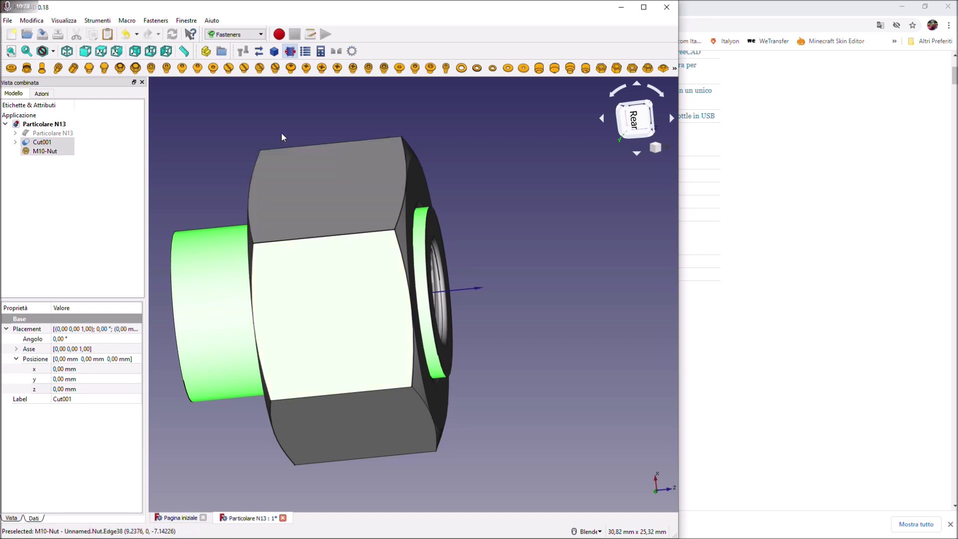
{"action": "left_click", "coordinate": [261, 35]}
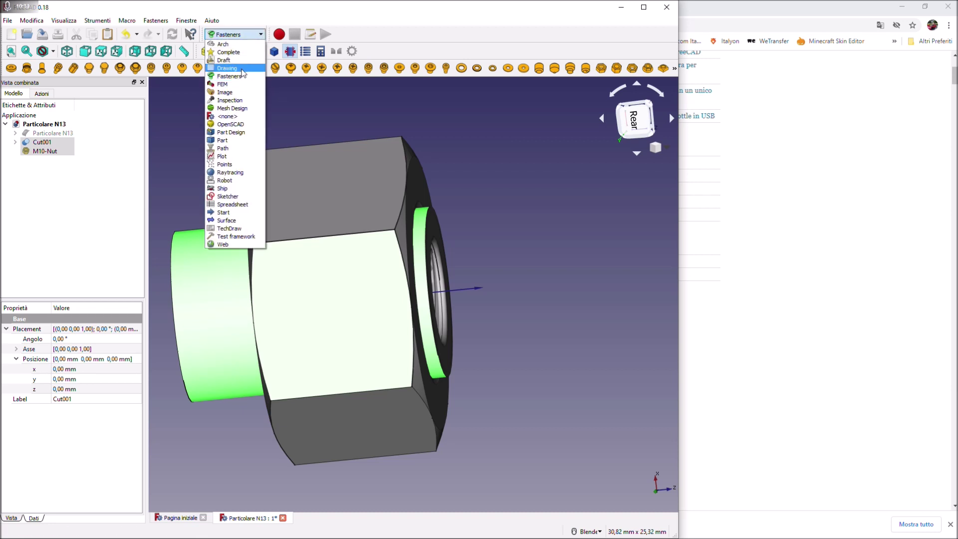
{"action": "left_click", "coordinate": [228, 140]}
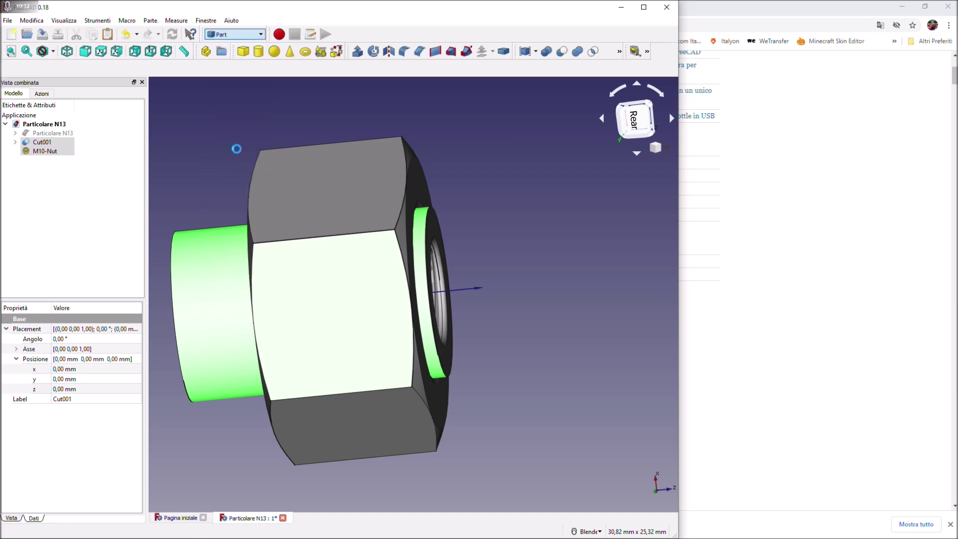
{"action": "left_click", "coordinate": [560, 51]}
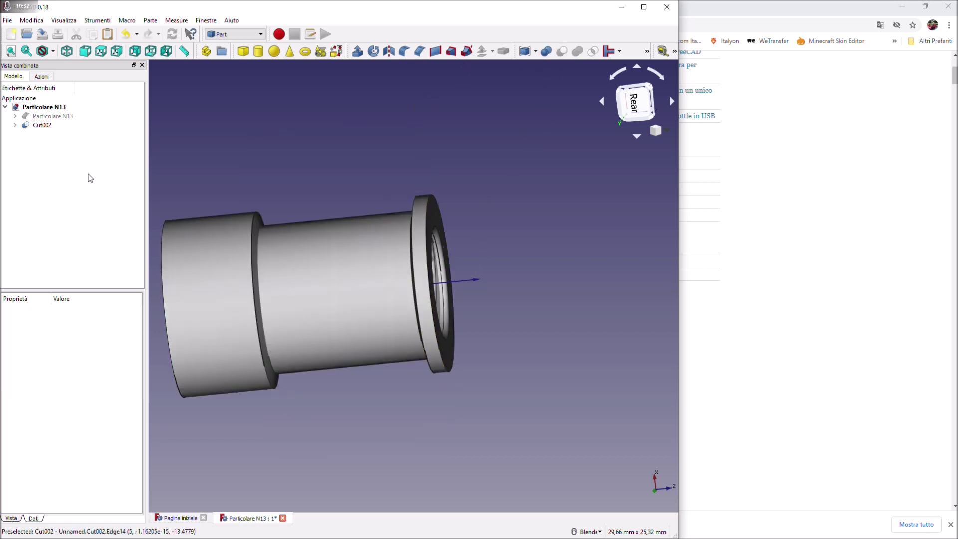
{"action": "left_click", "coordinate": [31, 20]}
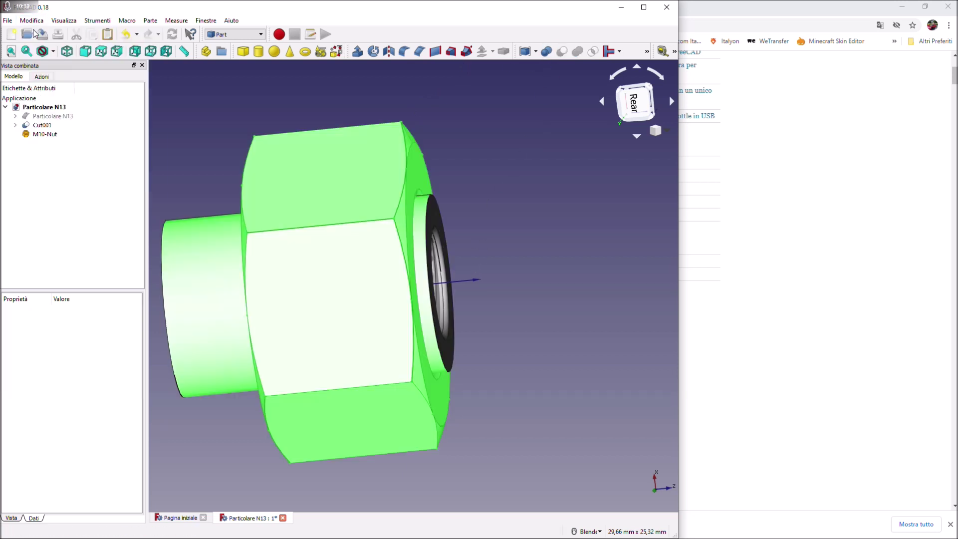
- Turn on threading for the M10-Nut
{"action": "left_click", "coordinate": [42, 134]}
{"action": "left_click", "coordinate": [72, 450]}
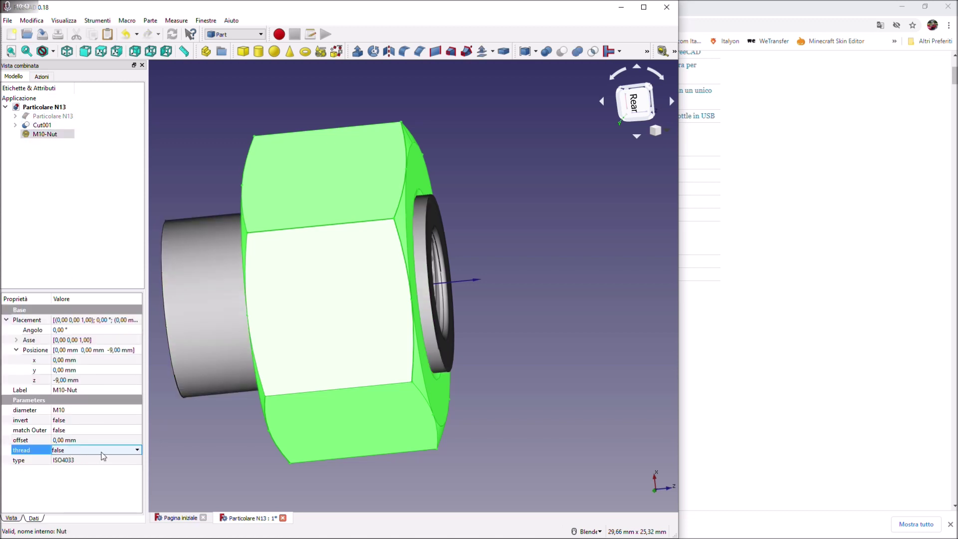
{"action": "left_click", "coordinate": [137, 451]}
{"action": "left_click", "coordinate": [88, 465]}
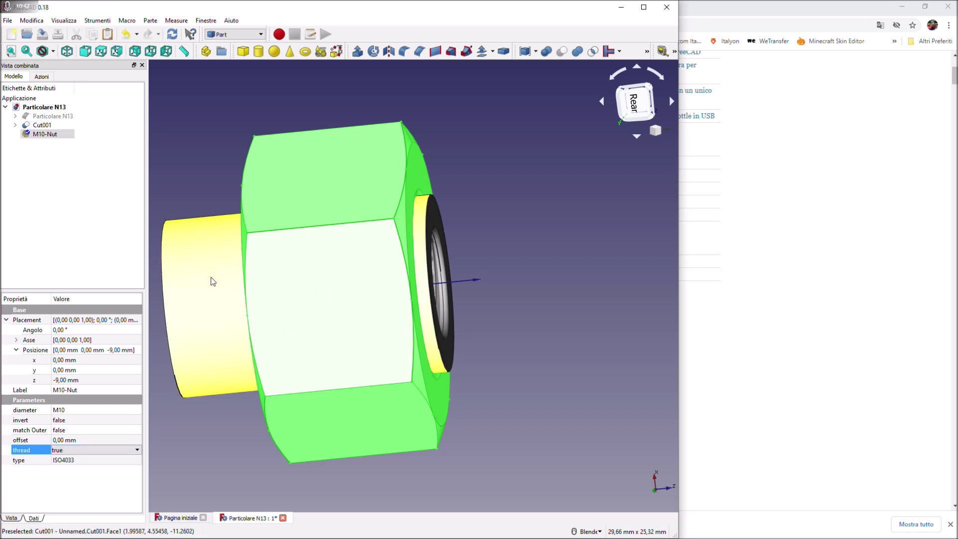
- Cut the M10-Nut from Cut001 to create Cut002 and inspect the threaded standoff
{"action": "left_click", "coordinate": [211, 283]}
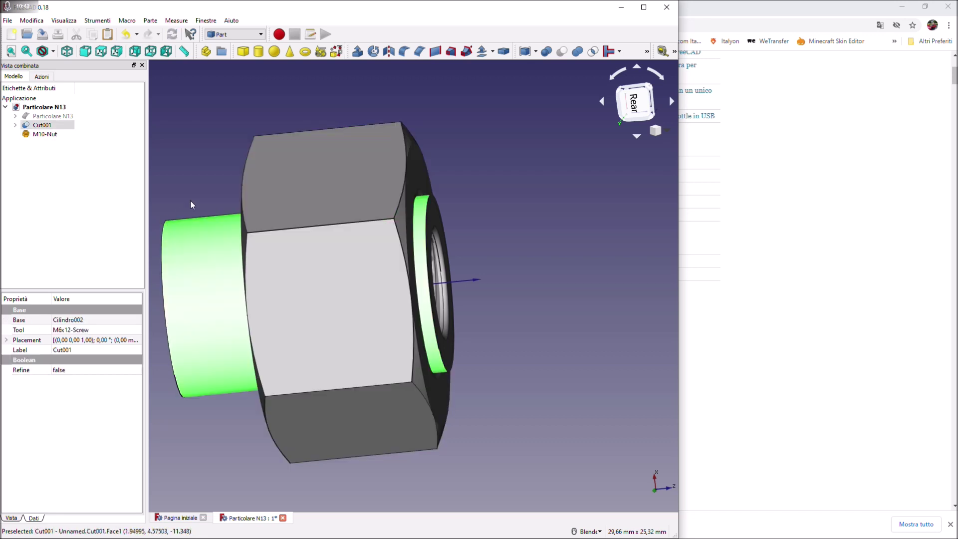
{"action": "left_click", "coordinate": [303, 182], "text": "ctrl"}
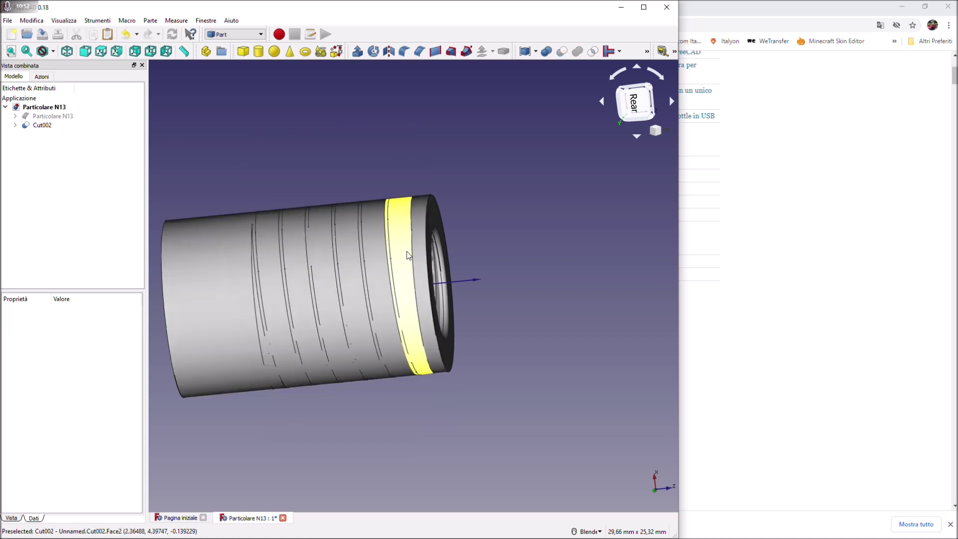
{"action": "middle_click_drag", "start_coordinate": [374, 242], "coordinate": [399, 273]}
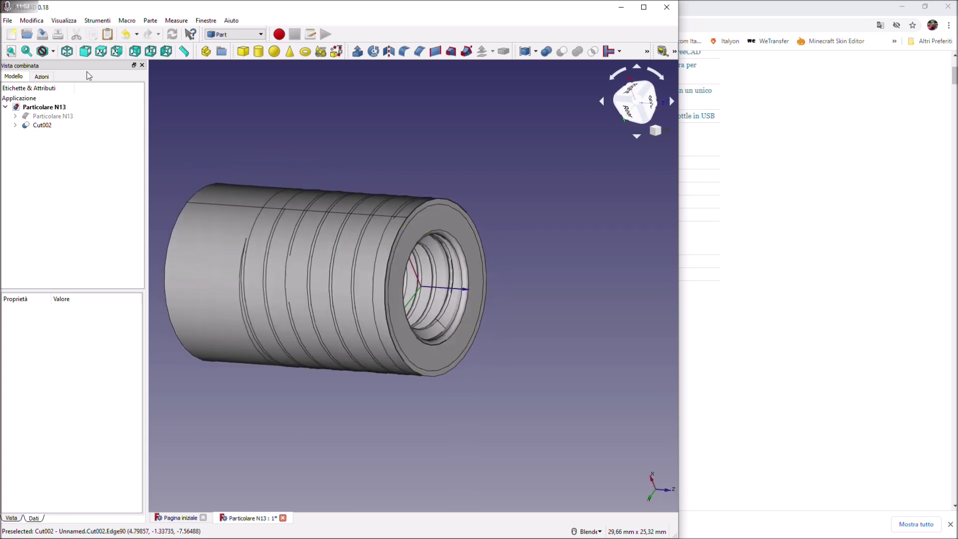
- Undo the cut and change the nut diameter from M10 to M8
{"action": "left_click", "coordinate": [31, 20]}
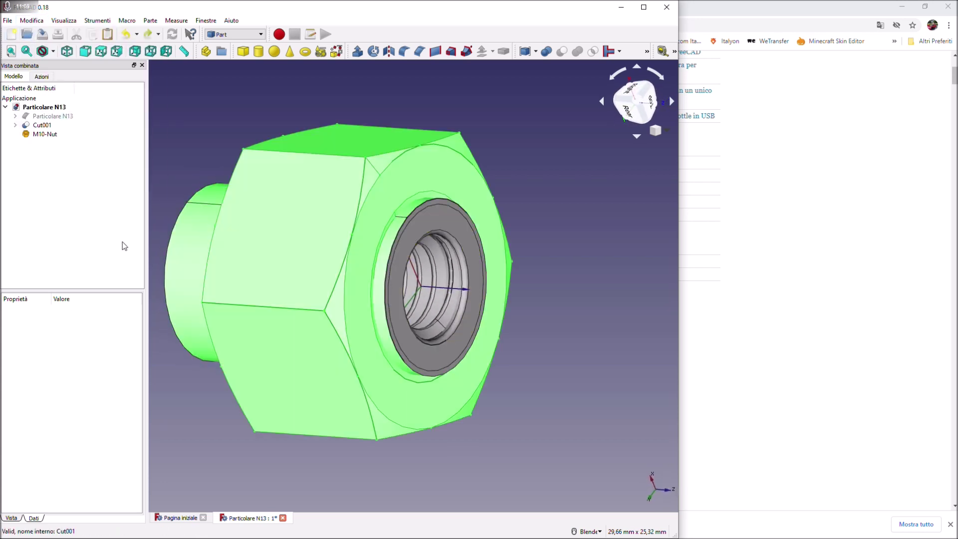
{"action": "left_click", "coordinate": [44, 134]}
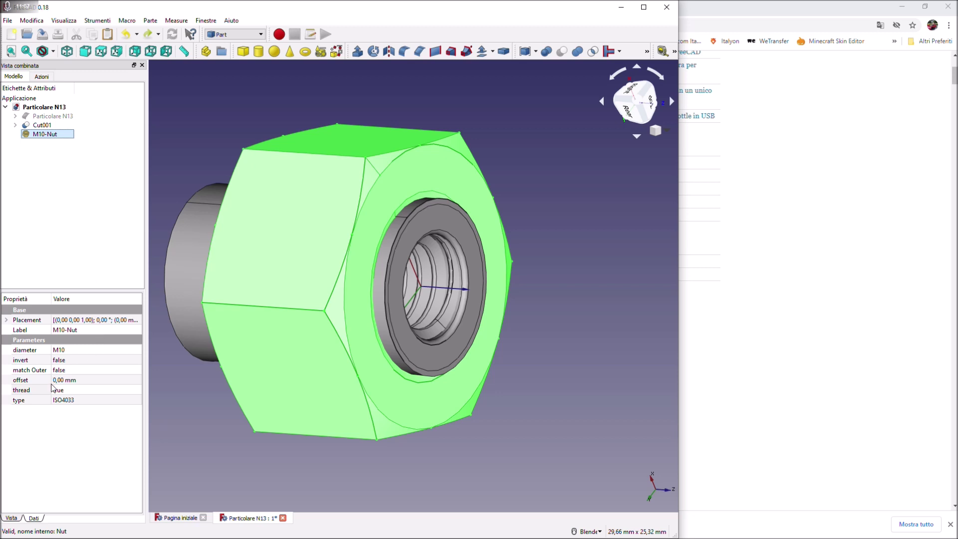
{"action": "left_click", "coordinate": [81, 350]}
{"action": "left_click", "coordinate": [93, 351]}
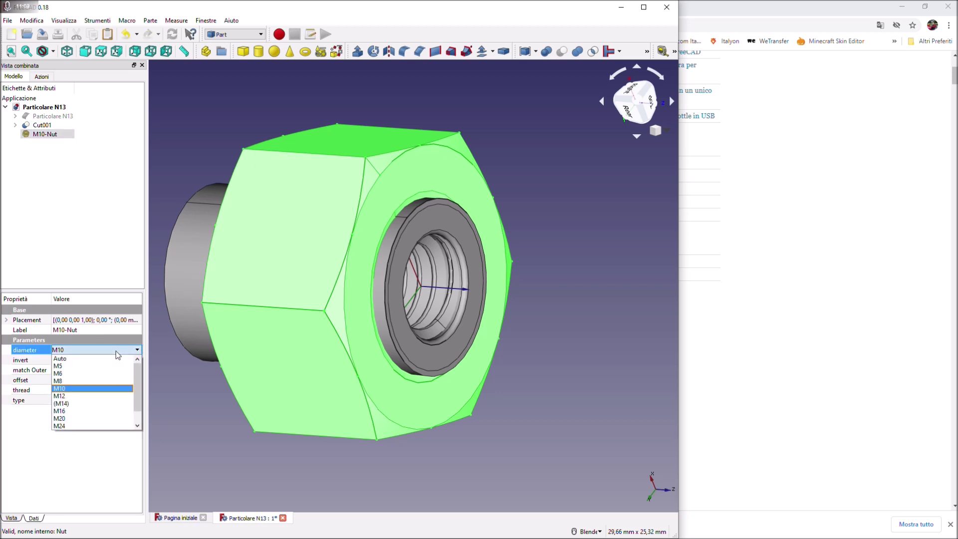
{"action": "left_click", "coordinate": [88, 381]}
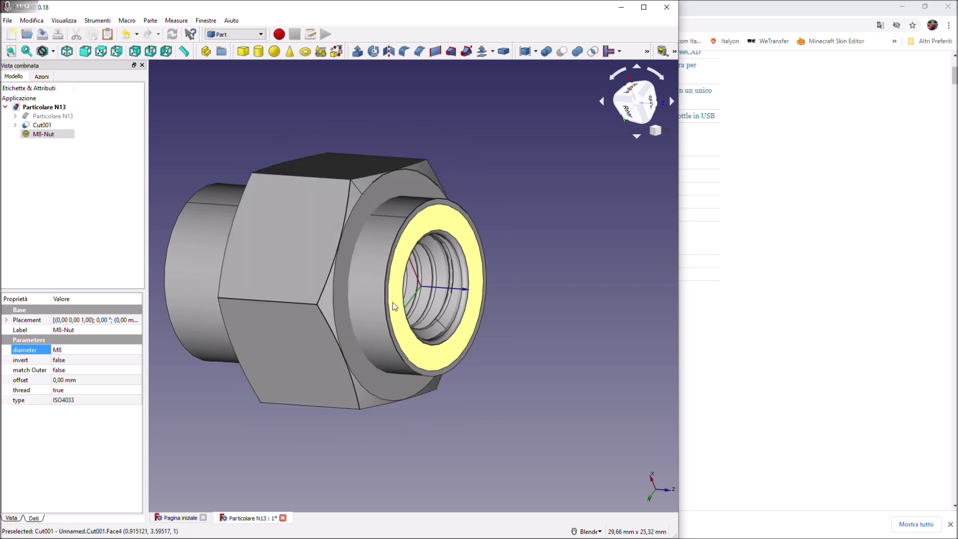
- Cut the M8-Nut from Cut001 to produce a new Cut002 with a smaller bore
{"action": "left_click", "coordinate": [203, 246]}
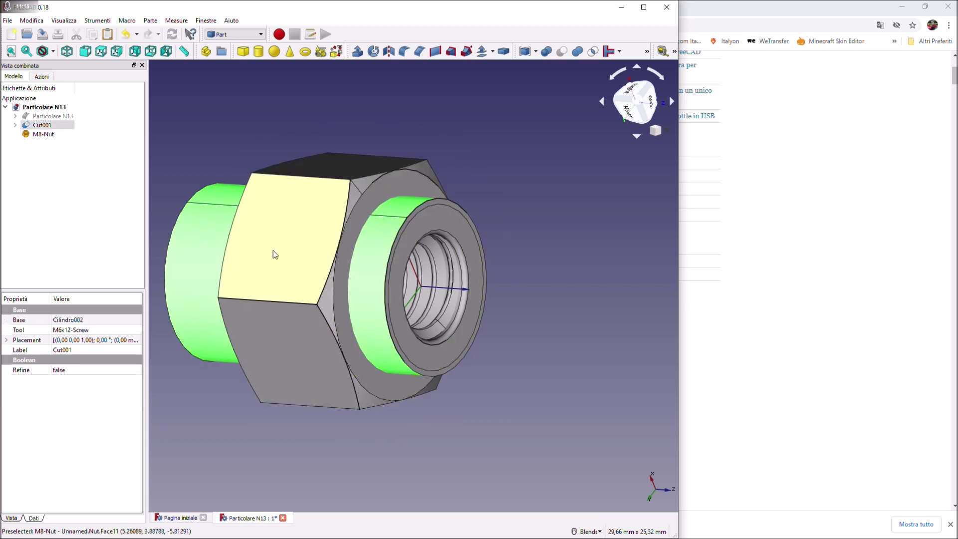
{"action": "left_click", "coordinate": [292, 253], "text": "ctrl"}
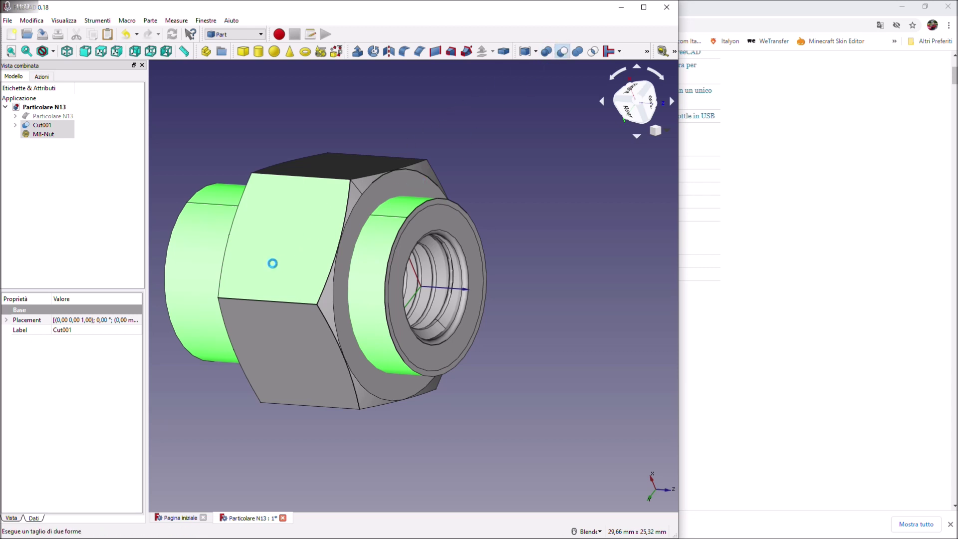
{"action": "mouse_move", "coordinate": [272, 262]}
{"action": "middle_mouse_down"}
{"action": "mouse_move", "coordinate": [289, 269]}
{"action": "mouse_move", "coordinate": [304, 249]}
{"action": "mouse_move", "coordinate": [207, 81]}
{"action": "middle_mouse_up"}
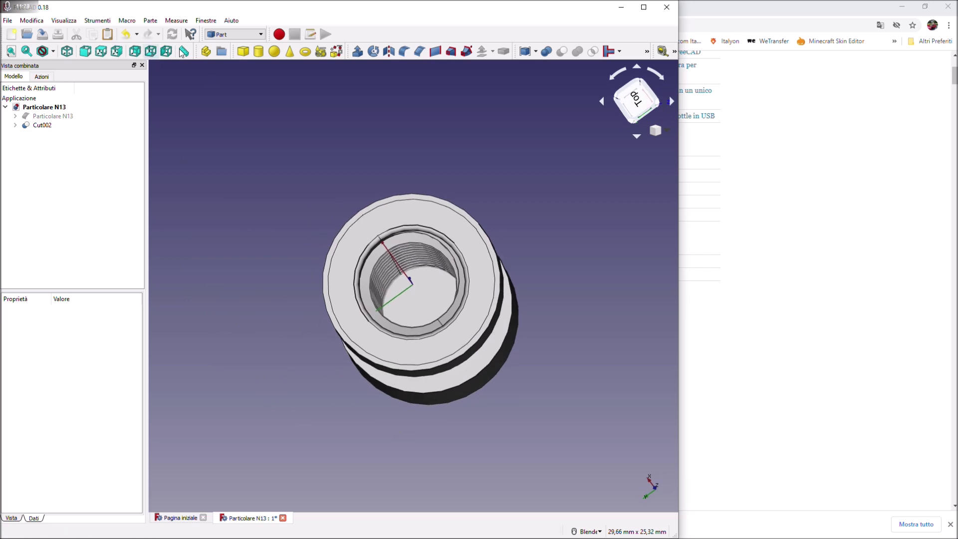
{"action": "left_click", "coordinate": [241, 34]}
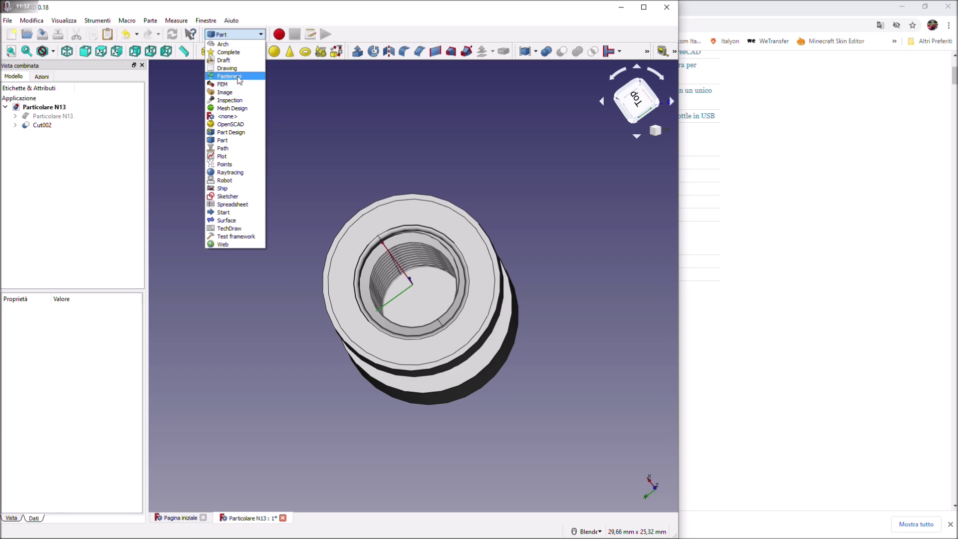
- Switch to the Fasteners workbench and widen the FreeCAD window across the screen
{"action": "left_click", "coordinate": [238, 80]}
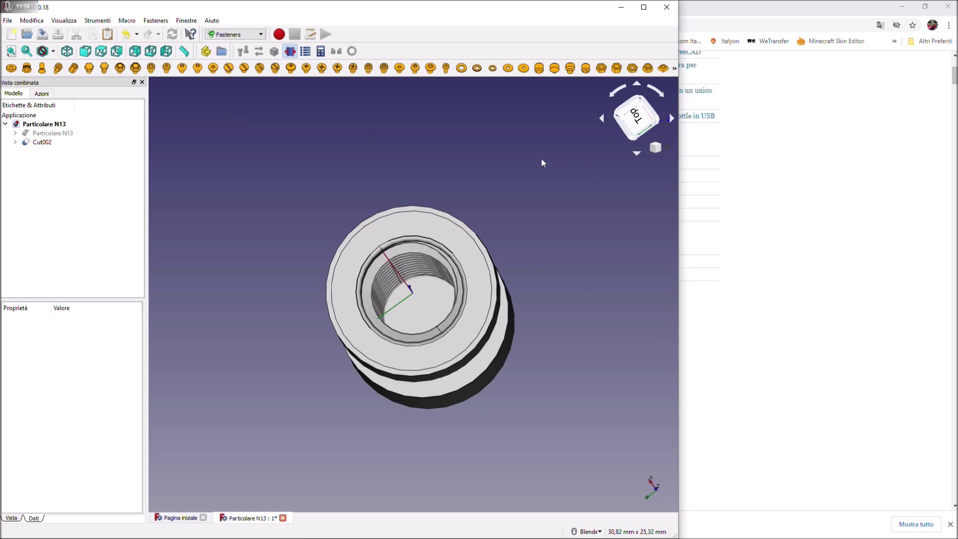
{"action": "left_click_drag", "start_coordinate": [678, 88], "coordinate": [954, 91]}
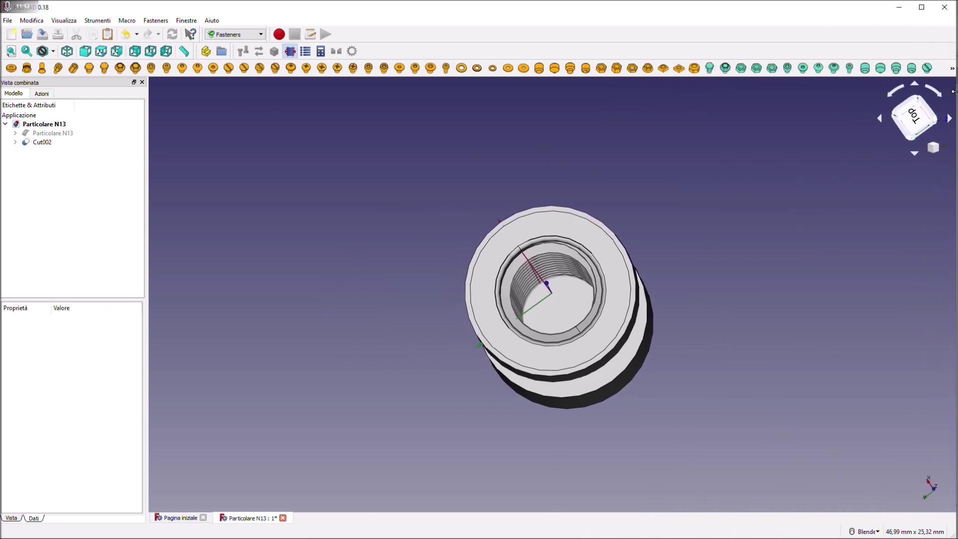
{"action": "left_click", "coordinate": [951, 69]}
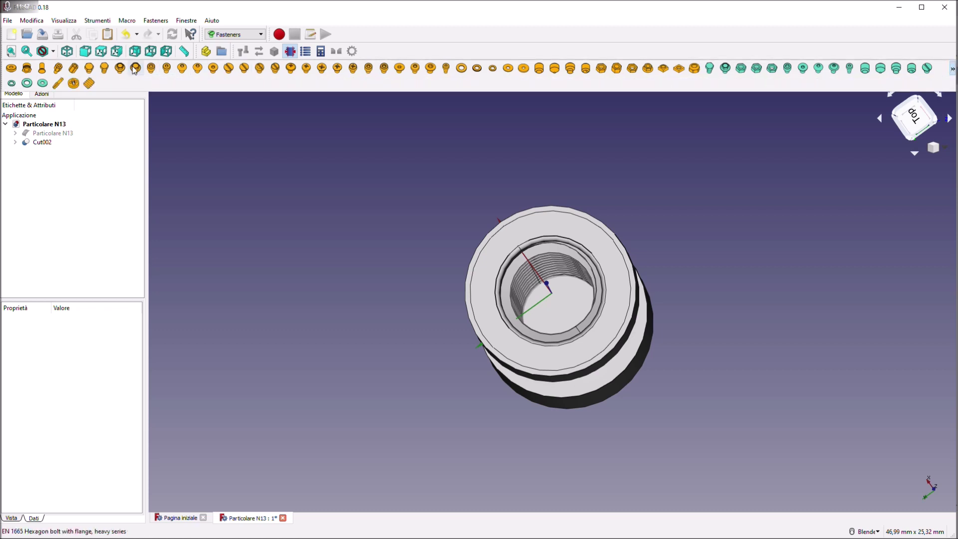
- Add an M6 threaded rod and set its length to 64 mm
{"action": "left_click", "coordinate": [90, 83]}
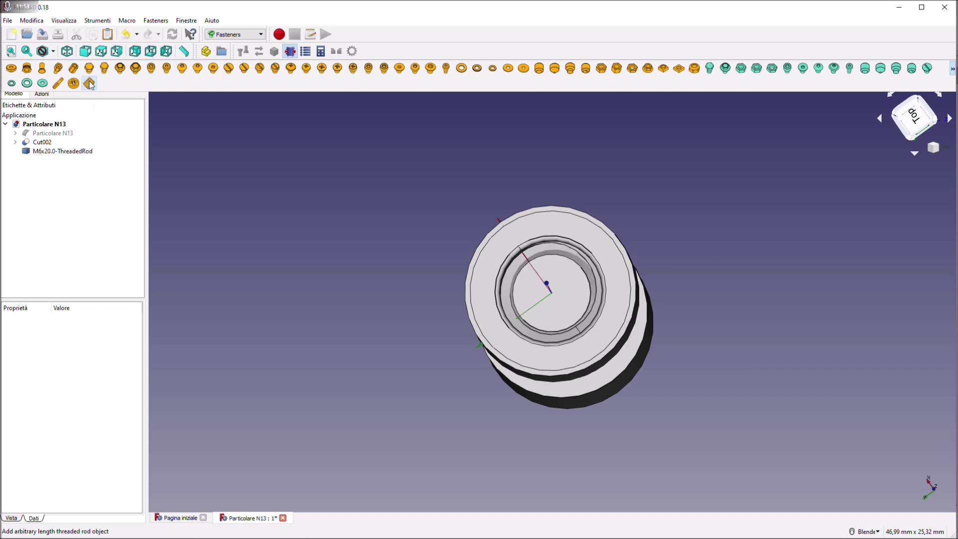
{"action": "left_click", "coordinate": [67, 153]}
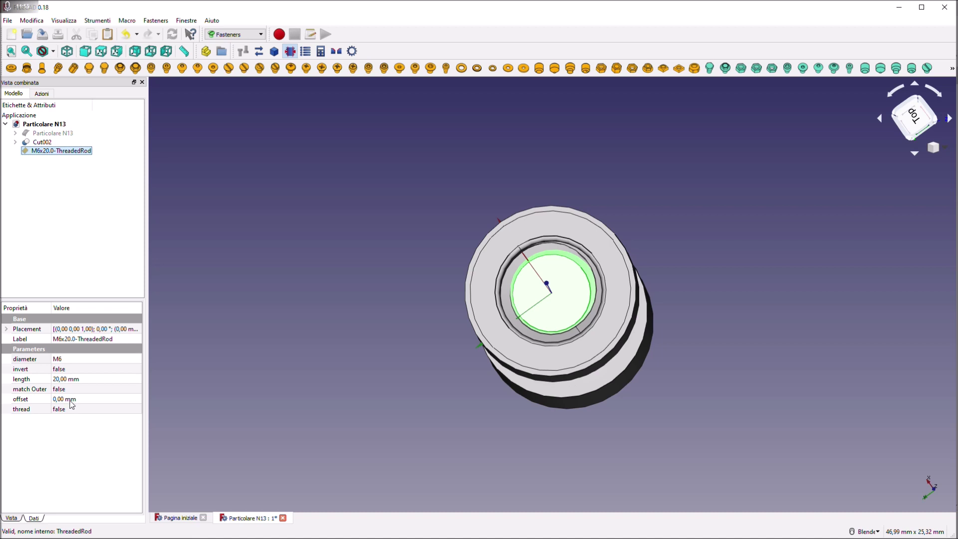
{"action": "left_click", "coordinate": [68, 378]}
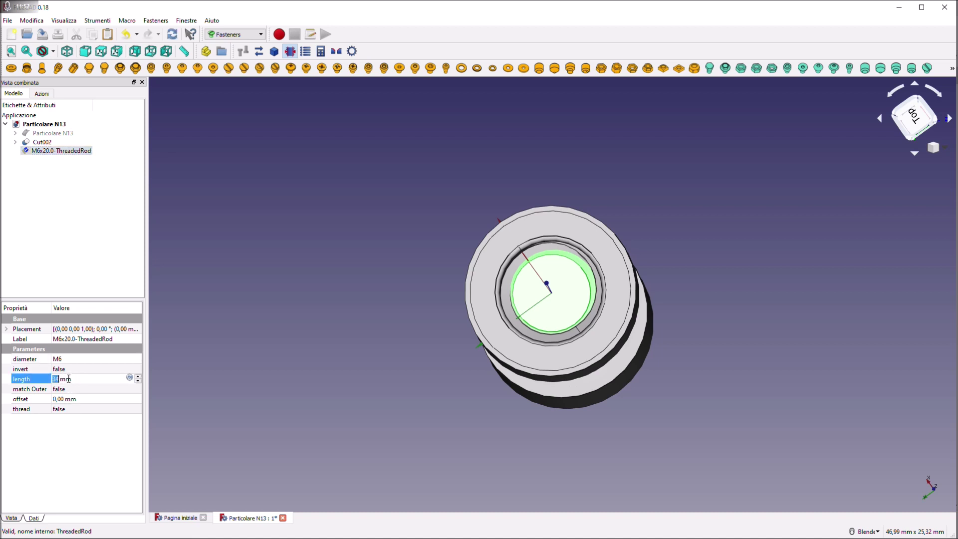
{"action": "left_click", "coordinate": [114, 450]}
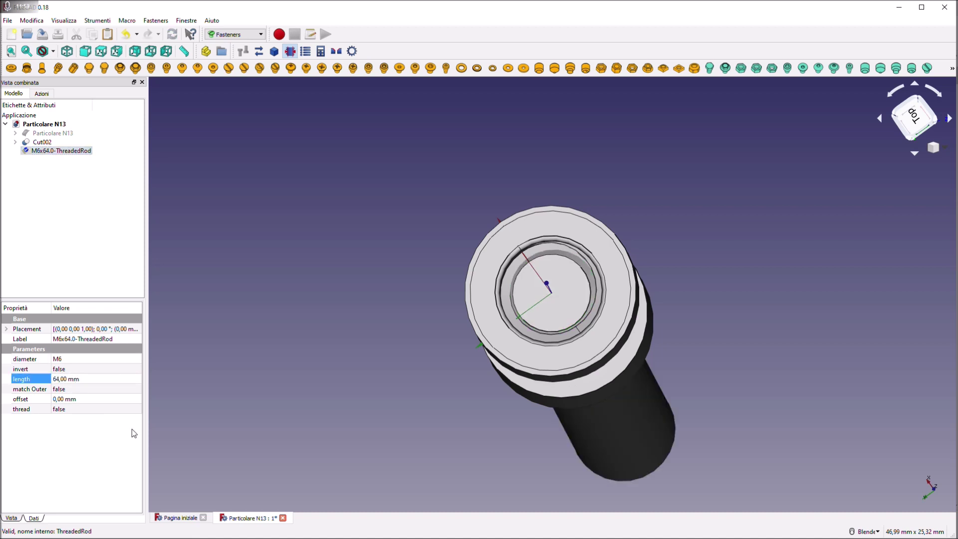
{"action": "mouse_move", "coordinate": [392, 344]}
{"action": "middle_mouse_down"}
{"action": "mouse_move", "coordinate": [448, 320]}
{"action": "mouse_move", "coordinate": [498, 438]}
{"action": "middle_mouse_up"}
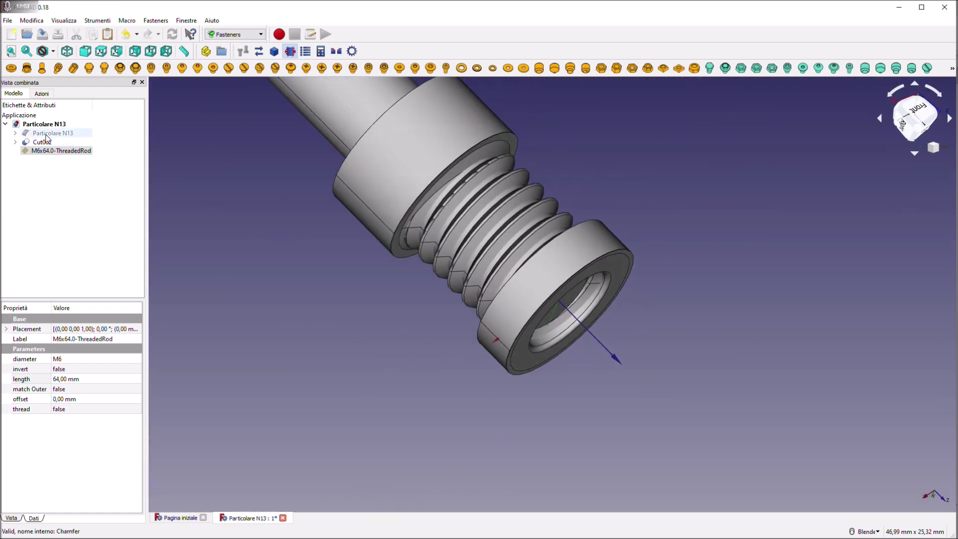
- Delete Cut002 and hide Cut001 and the M8-Nut, leaving only the threaded rod visible
{"action": "left_click", "coordinate": [42, 142]}
{"action": "key", "text": "Delete"}
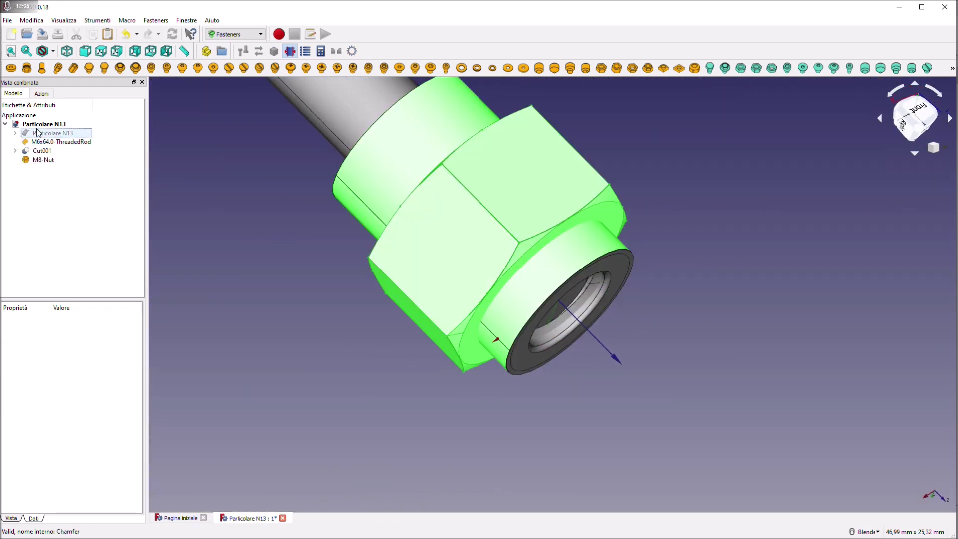
{"action": "left_click", "coordinate": [42, 150]}
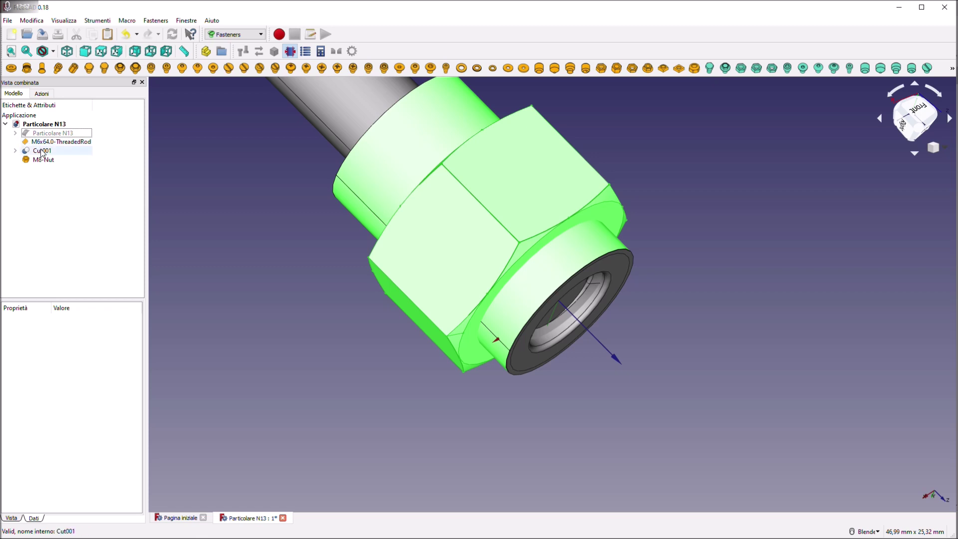
{"action": "key", "text": "space"}
{"action": "left_click", "coordinate": [57, 141]}
{"action": "key", "text": "space"}
{"action": "left_click", "coordinate": [43, 150]}
{"action": "key", "text": "space"}
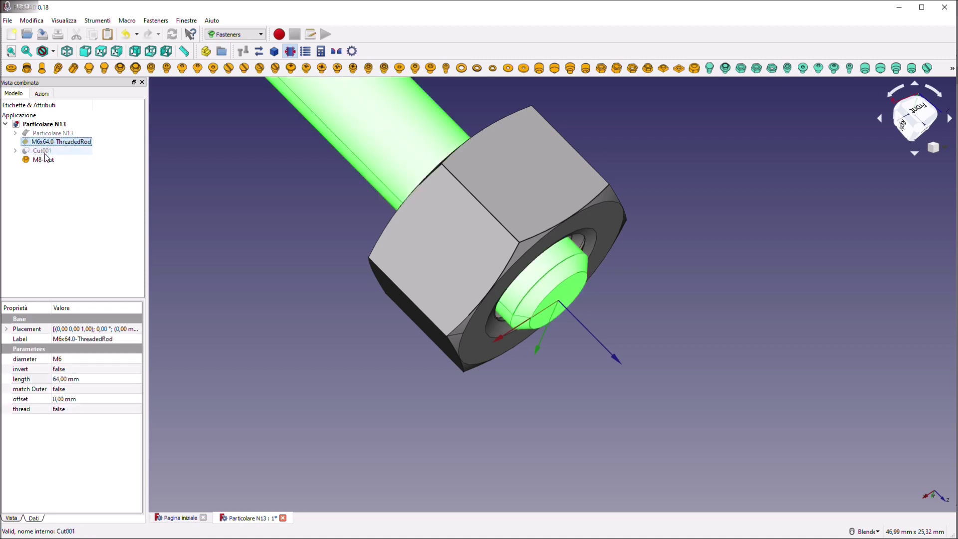
{"action": "left_click", "coordinate": [43, 159]}
{"action": "key", "text": "space"}
{"action": "middle_click_drag", "start_coordinate": [234, 200], "coordinate": [279, 279]}
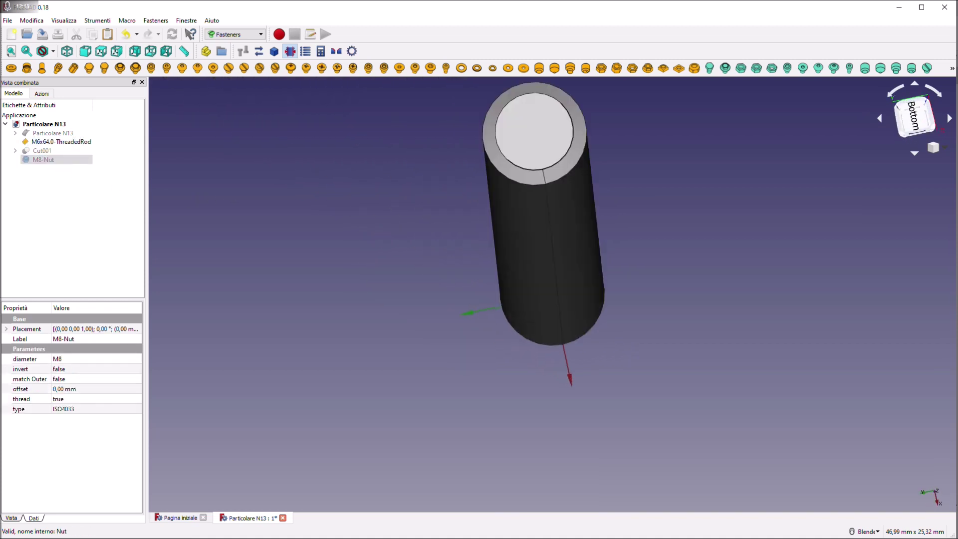
- Keep the M8-Nut's thread setting true, then reselect the threaded rod
{"action": "left_click", "coordinate": [111, 399]}
{"action": "left_click", "coordinate": [139, 401]}
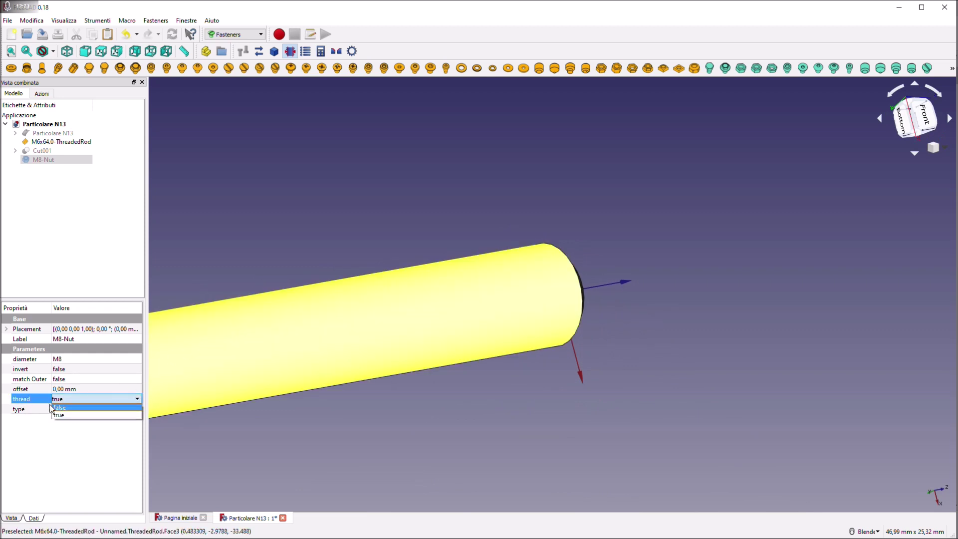
{"action": "left_click", "coordinate": [67, 414]}
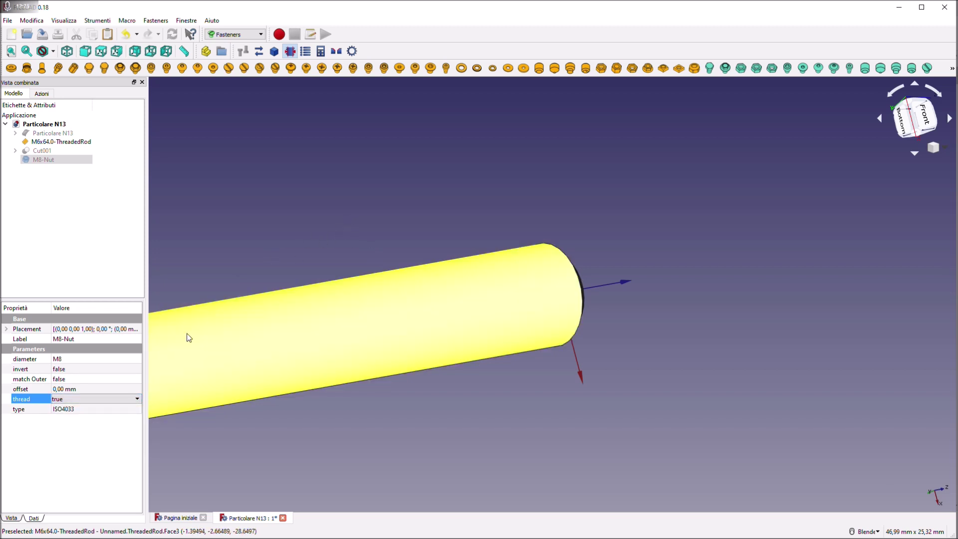
{"action": "left_click", "coordinate": [215, 439]}
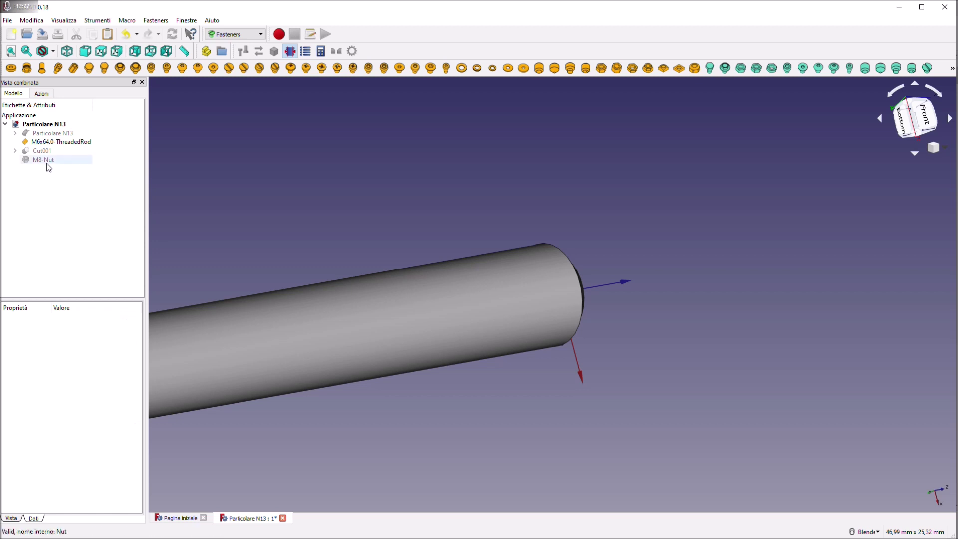
{"action": "left_click", "coordinate": [48, 142]}
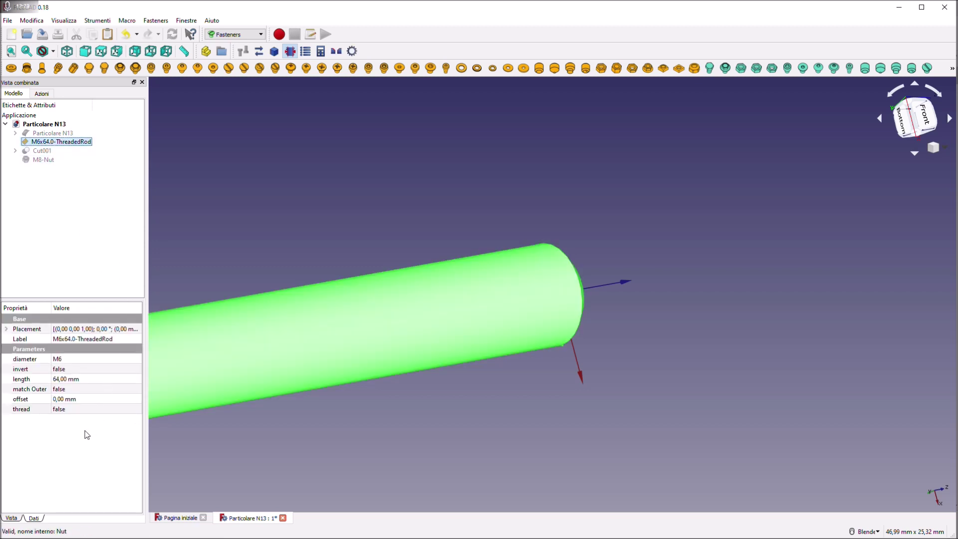
- Set the M6x64.0-ThreadedRod's thread property to true to model its threads
{"action": "left_click", "coordinate": [62, 412]}
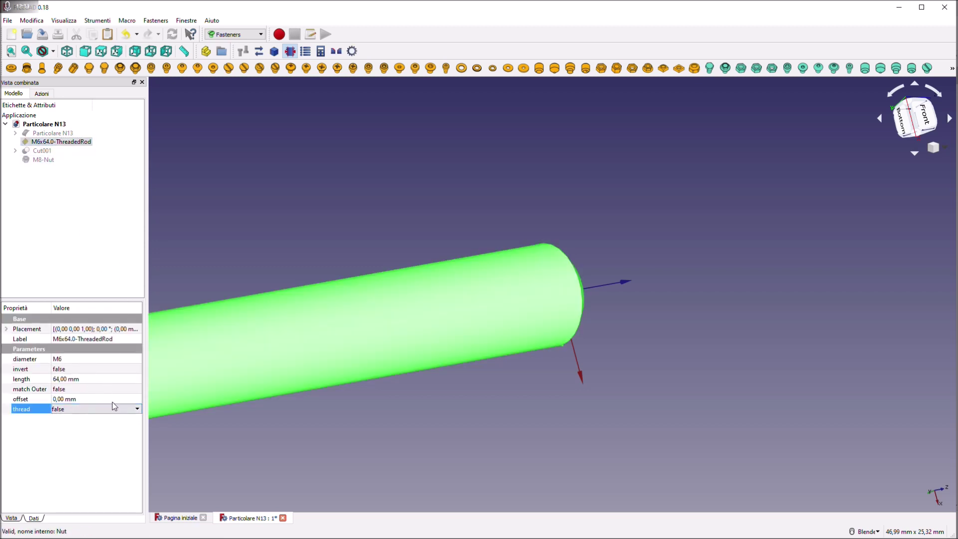
{"action": "left_click", "coordinate": [136, 410]}
{"action": "left_click", "coordinate": [74, 427]}
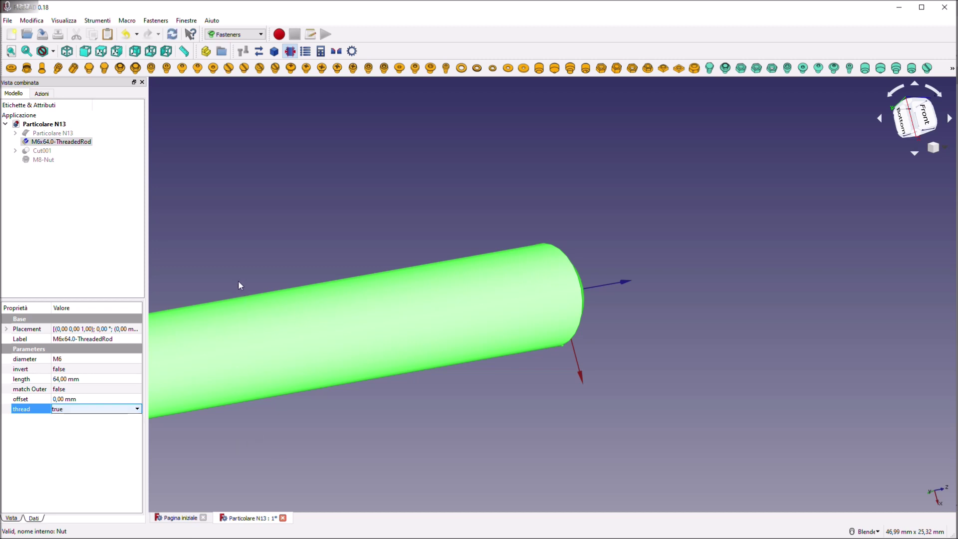
{"action": "left_click", "coordinate": [246, 302]}
{"action": "mouse_move", "coordinate": [246, 301]}
{"action": "middle_mouse_down"}
{"action": "mouse_move", "coordinate": [548, 269]}
{"action": "mouse_move", "coordinate": [166, 243]}
{"action": "middle_mouse_up"}
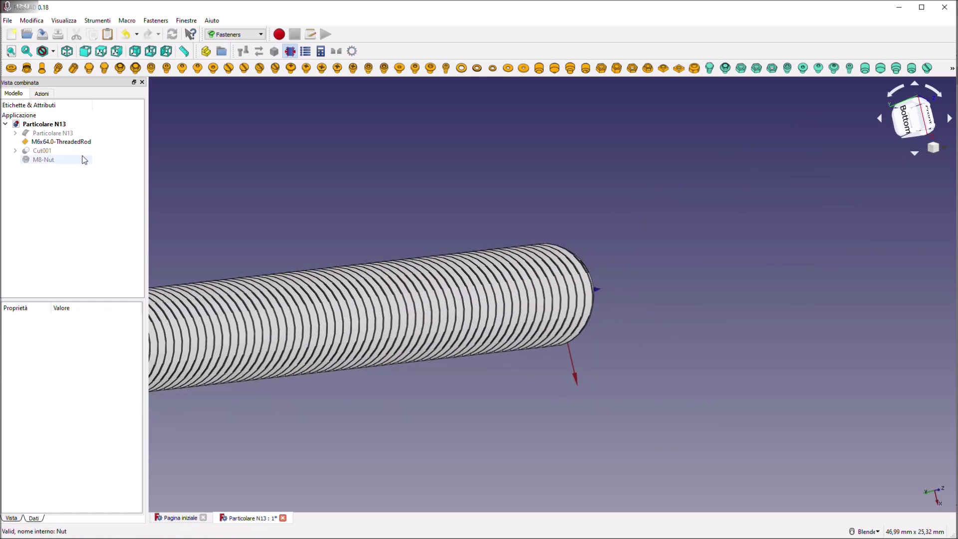
- Confirm the rod's diameter stays M6 and view its threaded end face
{"action": "left_click", "coordinate": [61, 142]}
{"action": "left_click", "coordinate": [69, 361]}
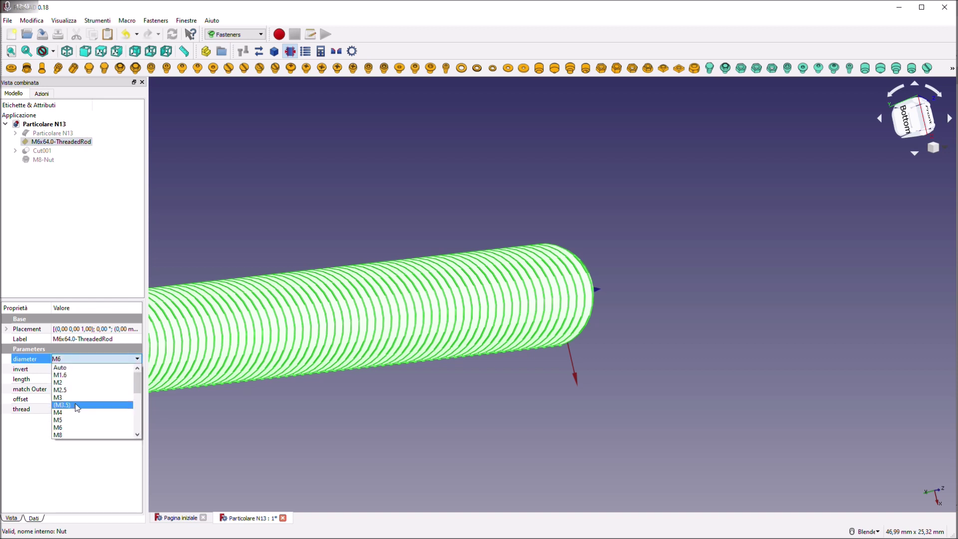
{"action": "left_click", "coordinate": [71, 468]}
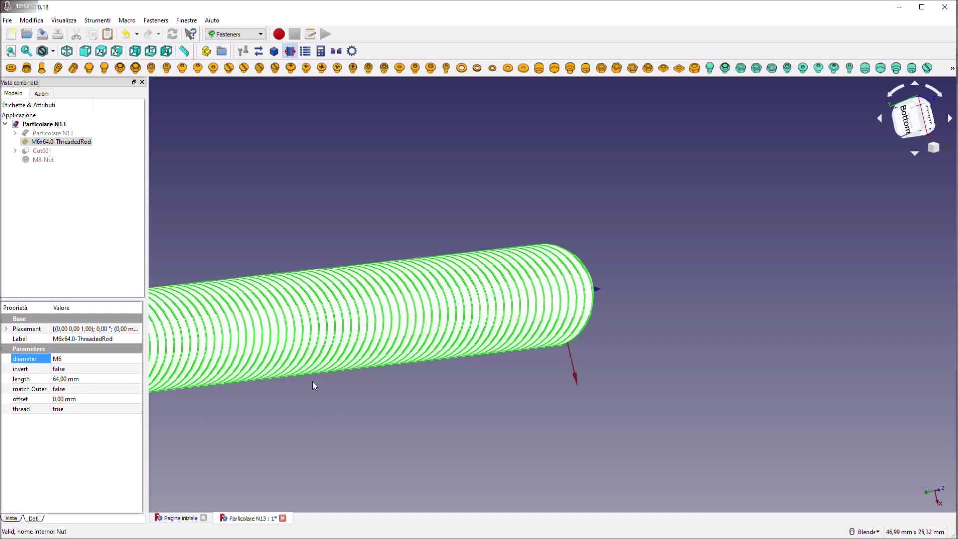
{"action": "mouse_move", "coordinate": [289, 208]}
{"action": "middle_mouse_down"}
{"action": "mouse_move", "coordinate": [379, 320]}
{"action": "mouse_move", "coordinate": [394, 314]}
{"action": "middle_mouse_up"}
{"action": "left_click", "coordinate": [92, 359]}
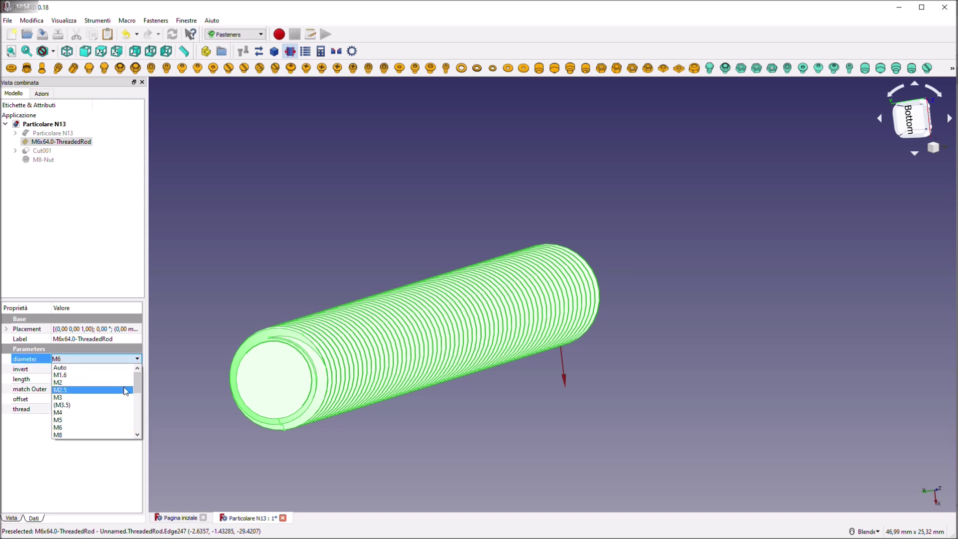
{"action": "mouse_move", "coordinate": [137, 387]}
{"action": "left_mouse_down"}
{"action": "mouse_move", "coordinate": [139, 434]}
{"action": "mouse_move", "coordinate": [139, 369]}
{"action": "left_mouse_up"}
{"action": "left_click", "coordinate": [108, 367]}
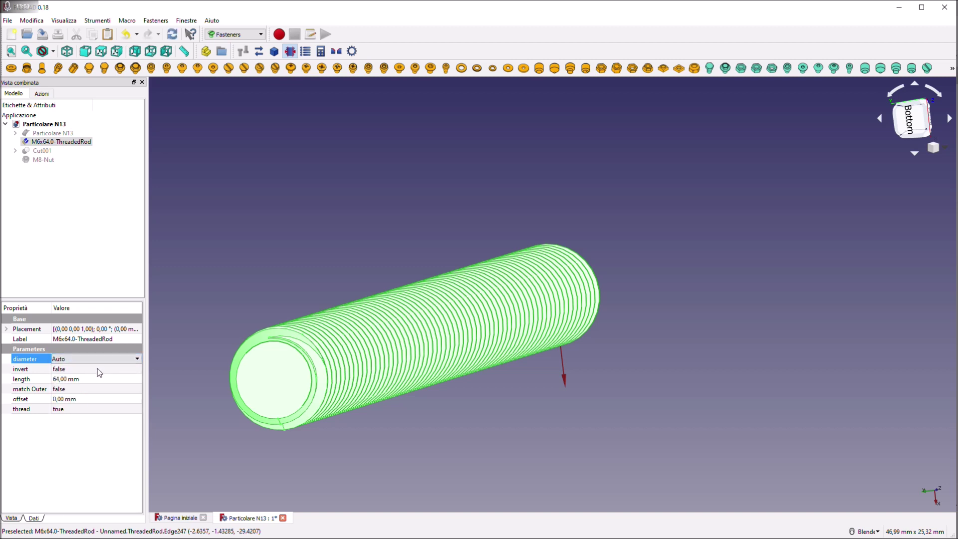
{"action": "left_click", "coordinate": [100, 370]}
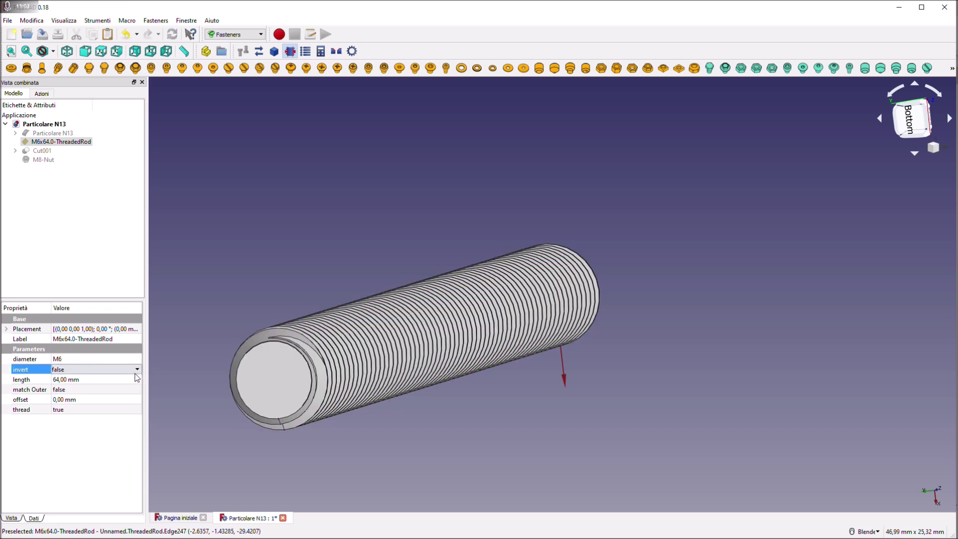
{"action": "middle_click_drag", "start_coordinate": [216, 297], "coordinate": [329, 269]}
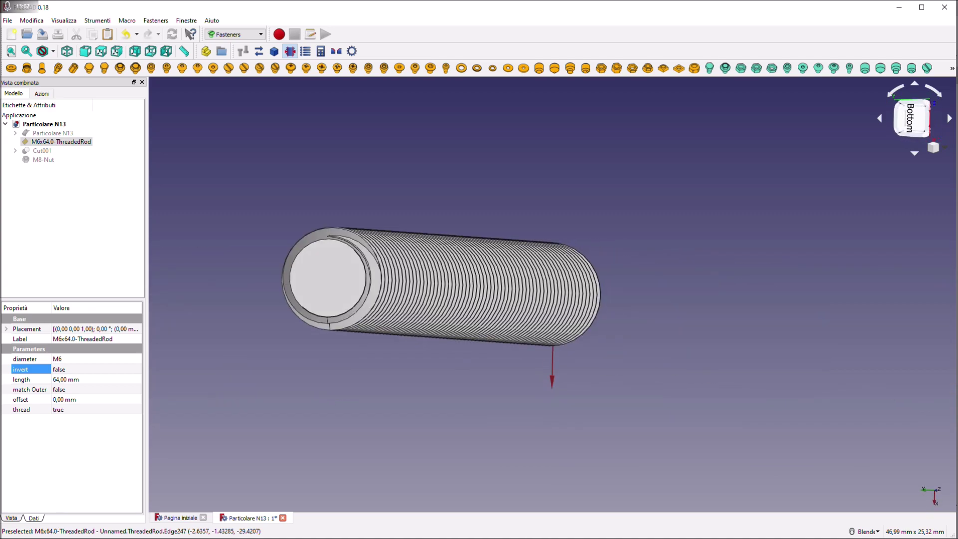
{"action": "middle_click_drag", "start_coordinate": [329, 269], "coordinate": [328, 221]}
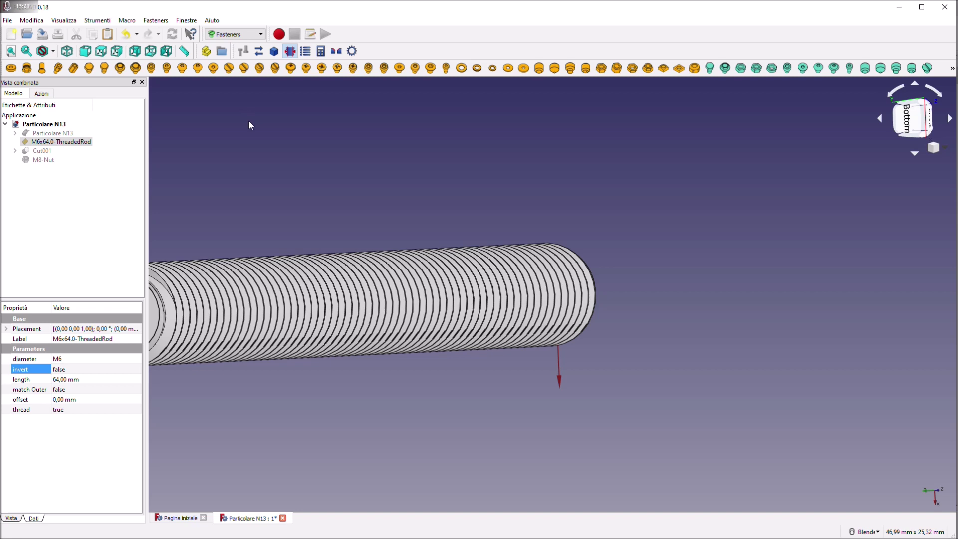
{"action": "middle_click_drag", "start_coordinate": [259, 129], "coordinate": [309, 164]}
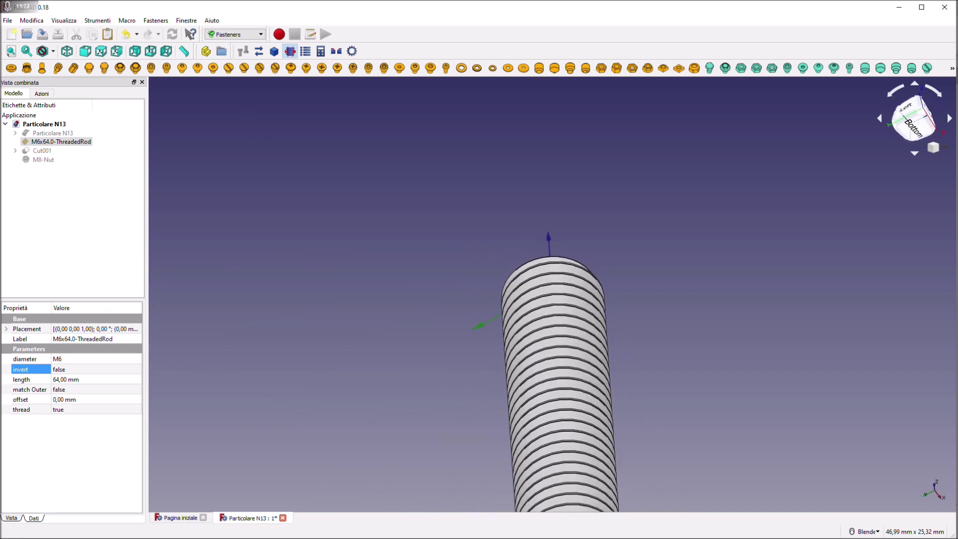
{"action": "middle_click_drag", "start_coordinate": [548, 300], "coordinate": [573, 324]}
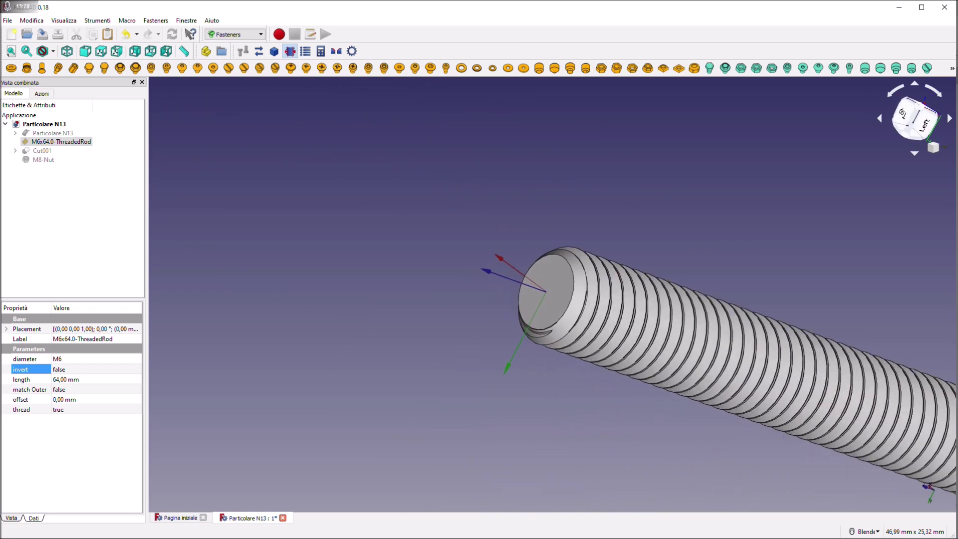
{"action": "left_click", "coordinate": [617, 321]}
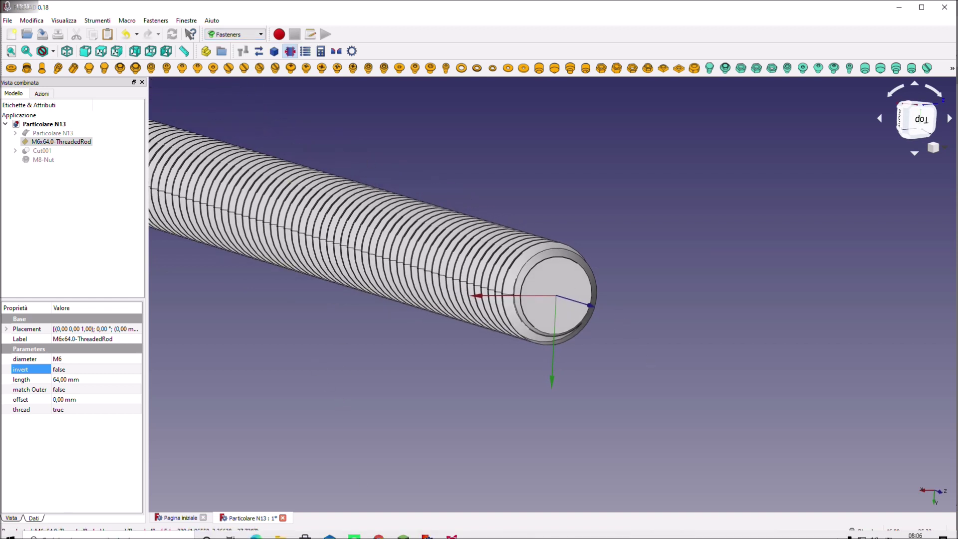
{"action": "left_click", "coordinate": [428, 529]}
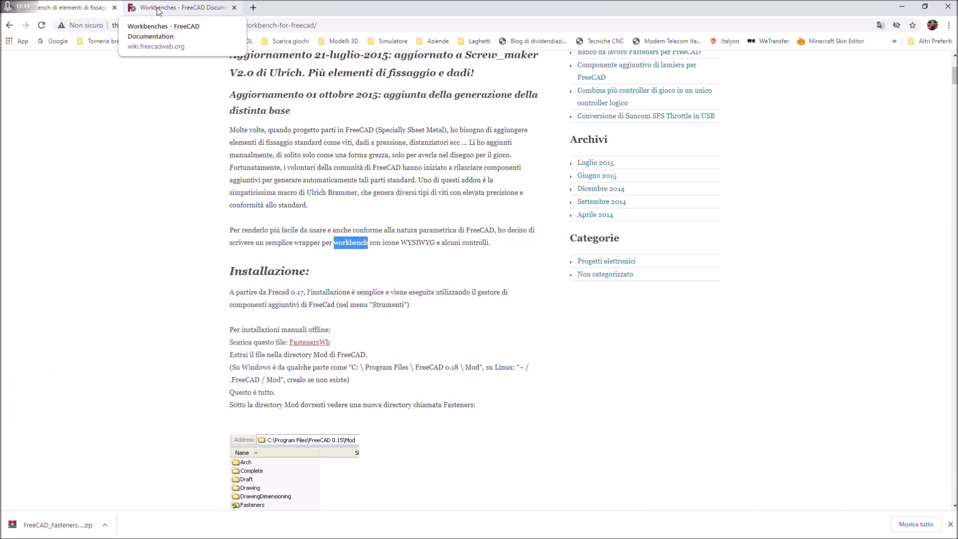
- Switch to the FreeCAD Workbenches documentation tab and scroll through the workbench list
{"action": "left_click", "coordinate": [181, 10]}
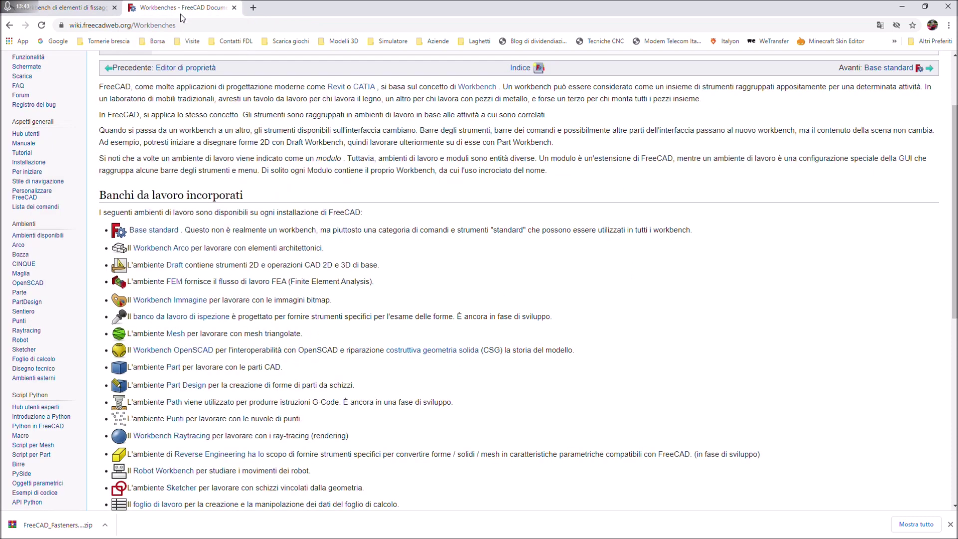
{"action": "scroll", "coordinate": [206, 241], "scroll_direction": "down", "scroll_amount": 2}
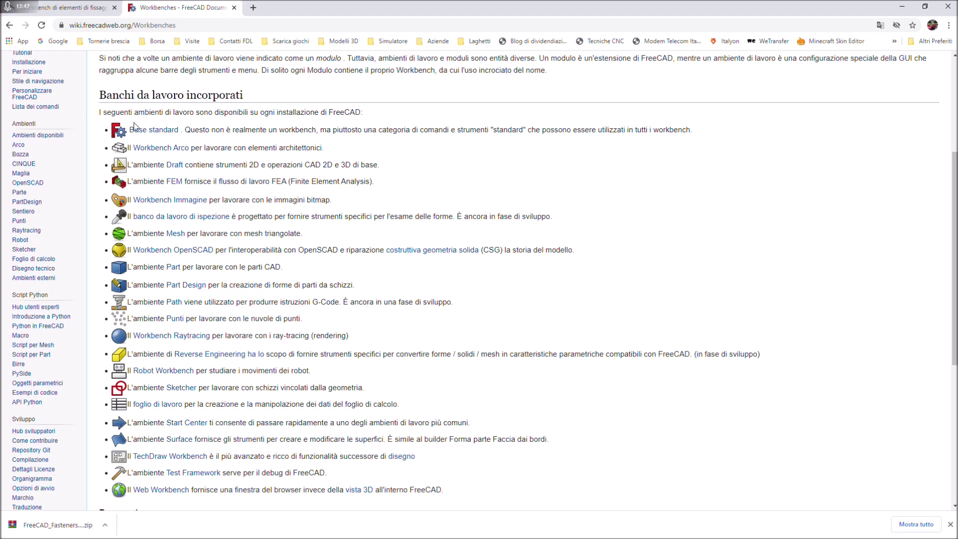
{"action": "scroll", "coordinate": [166, 181], "scroll_direction": "down", "scroll_amount": 1}
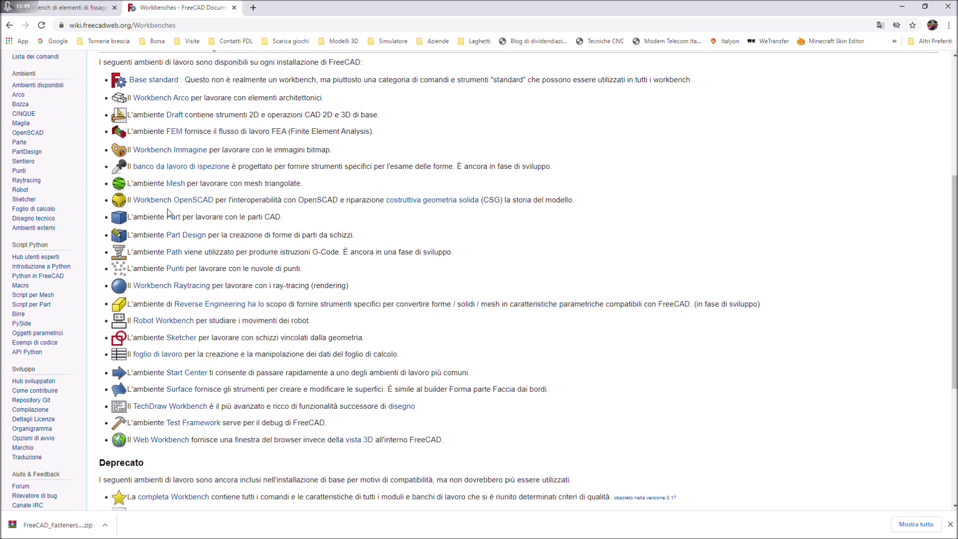
{"action": "scroll", "coordinate": [168, 212], "scroll_direction": "down", "scroll_amount": 5}
{"action": "scroll", "coordinate": [429, 239], "scroll_direction": "up", "scroll_amount": 3}
{"action": "scroll", "coordinate": [428, 238], "scroll_direction": "up", "scroll_amount": 3}
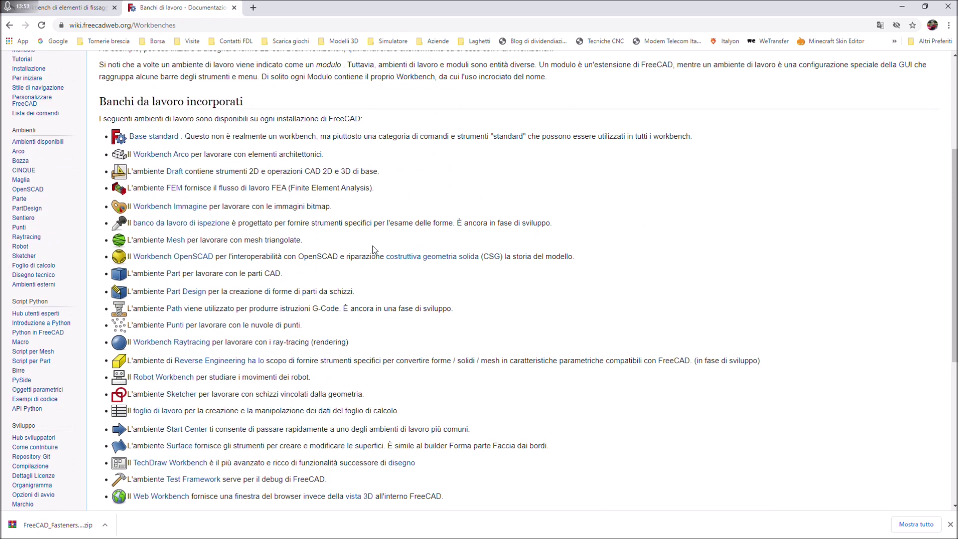
{"action": "scroll", "coordinate": [373, 249], "scroll_direction": "up", "scroll_amount": 1}
{"action": "scroll", "coordinate": [374, 250], "scroll_direction": "up", "scroll_amount": 2}
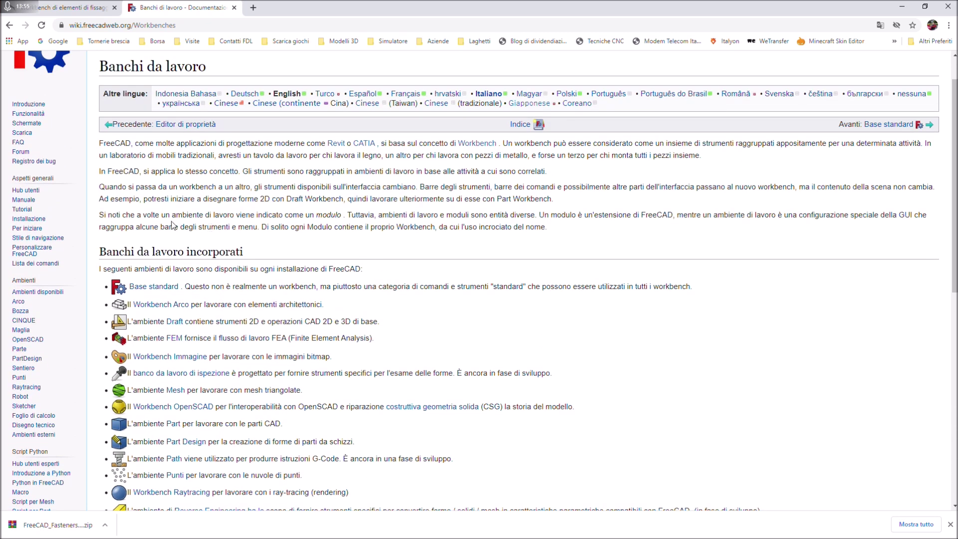
{"action": "scroll", "coordinate": [255, 172], "scroll_direction": "up", "scroll_amount": 1}
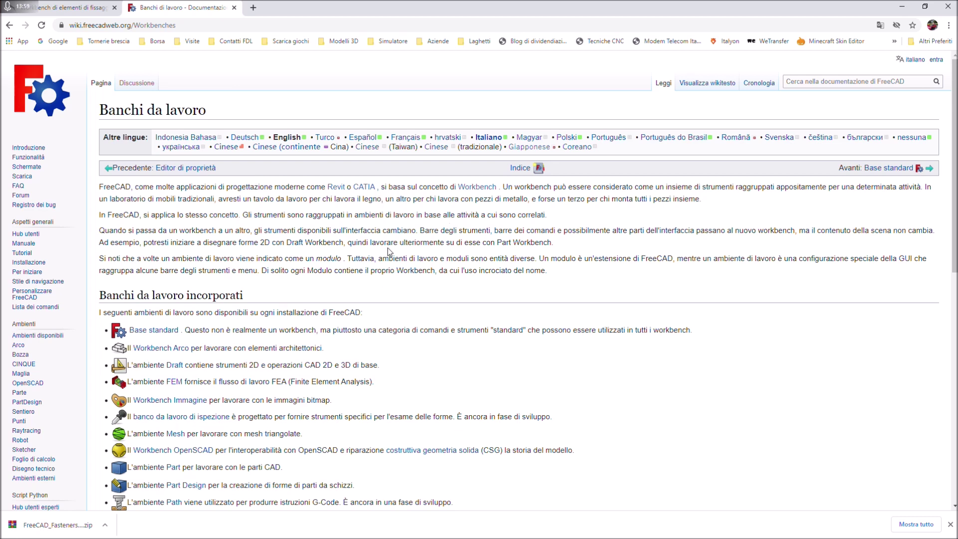
{"action": "scroll", "coordinate": [292, 247], "scroll_direction": "down", "scroll_amount": 1}
{"action": "scroll", "coordinate": [289, 246], "scroll_direction": "down", "scroll_amount": 2}
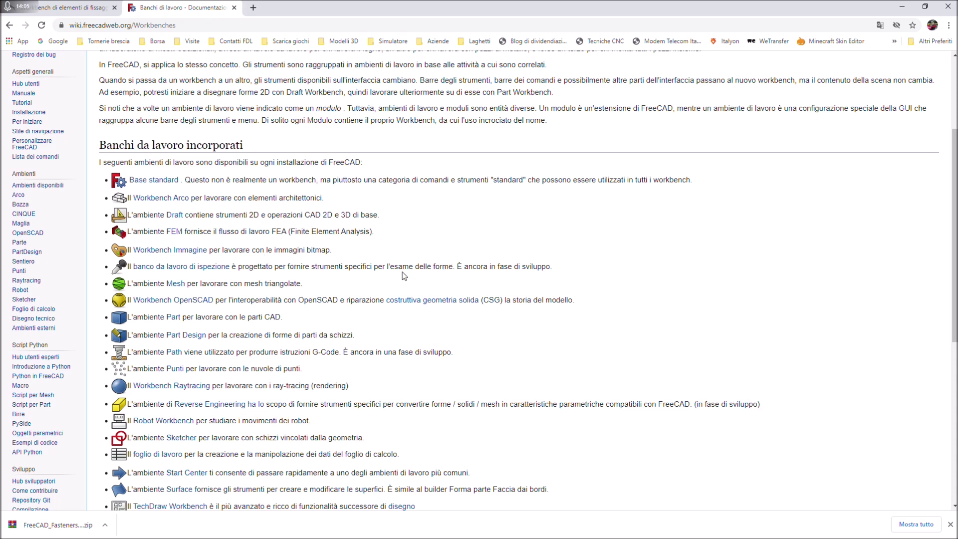
{"action": "scroll", "coordinate": [404, 275], "scroll_direction": "down", "scroll_amount": 2}
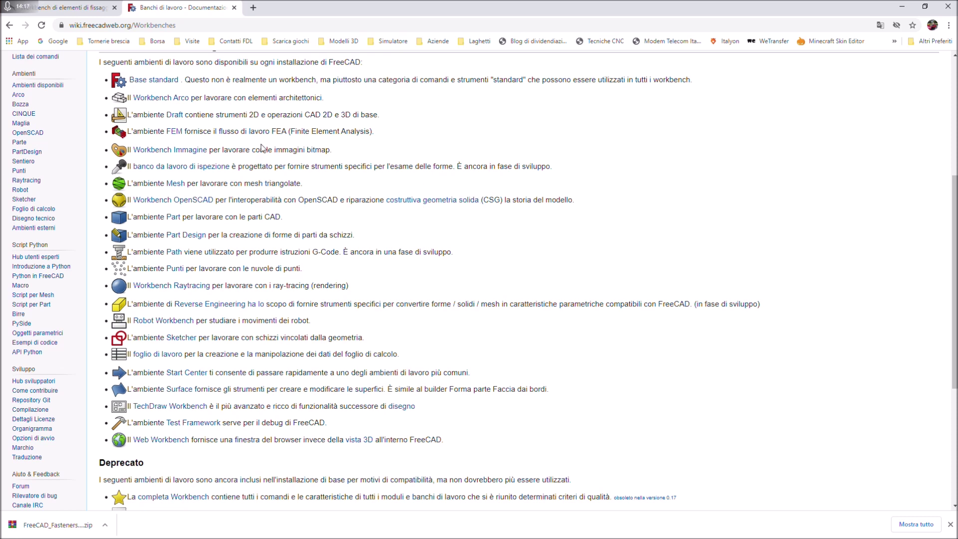
{"action": "scroll", "coordinate": [485, 179], "scroll_direction": "up", "scroll_amount": 3}
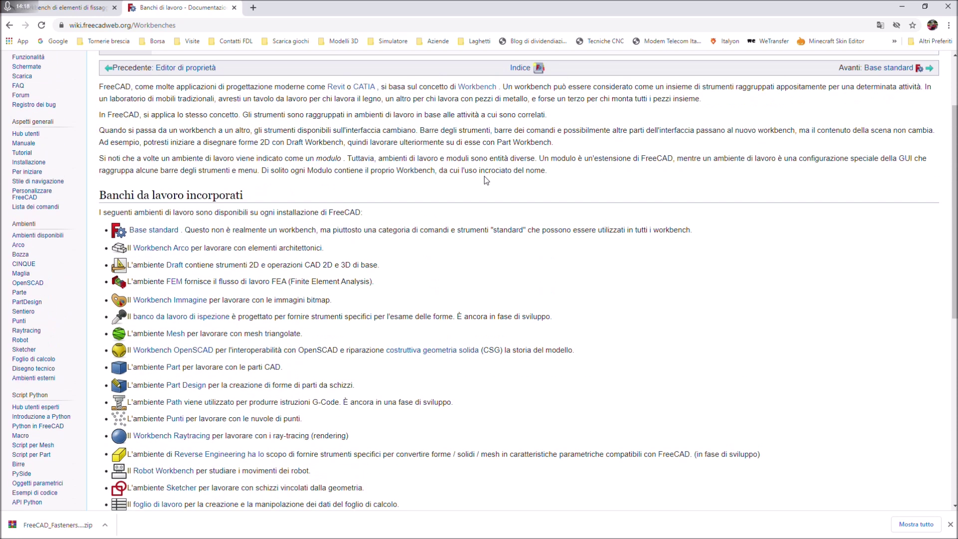
- Open the TraceParts 3D library from Chrome's Modelli 3D bookmarks
{"action": "left_click", "coordinate": [948, 26]}
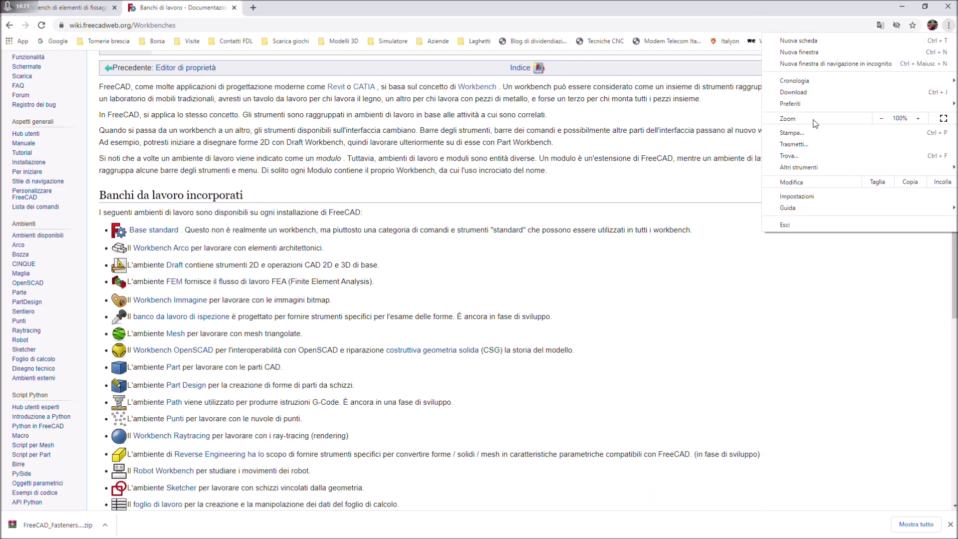
{"action": "mouse_move", "coordinate": [790, 104]}
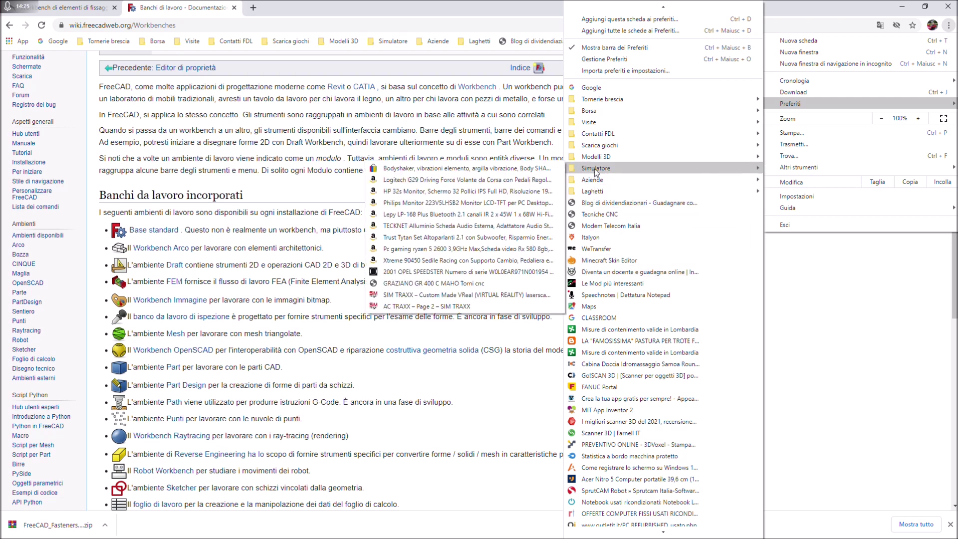
{"action": "mouse_move", "coordinate": [596, 156]}
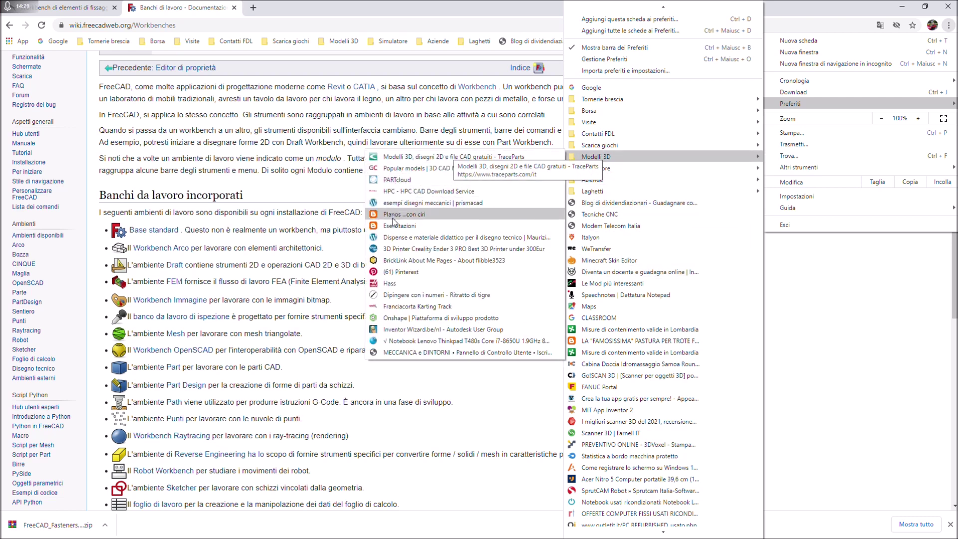
{"action": "left_click", "coordinate": [402, 157]}
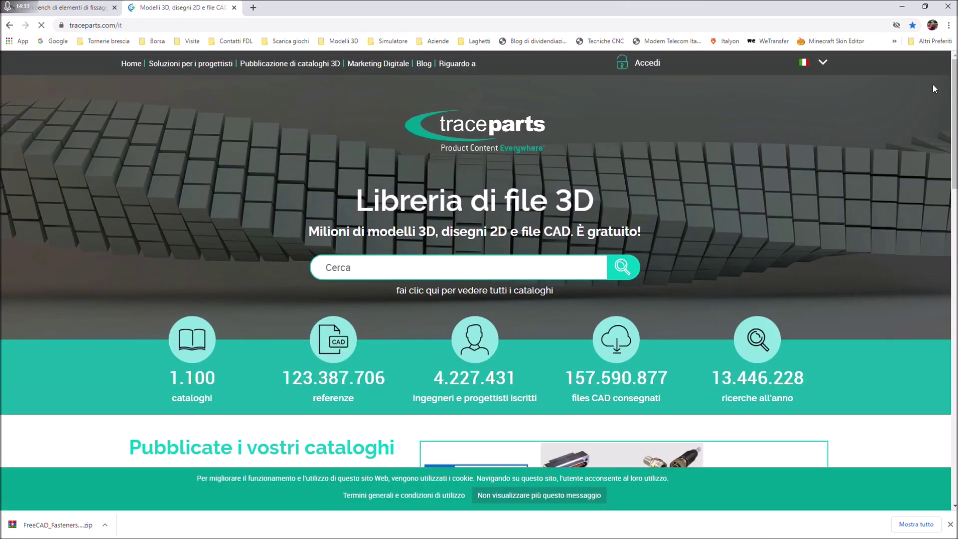
- Scroll the TraceParts page, then open the GrabCAD library from the Modelli 3D bookmarks
{"action": "scroll", "coordinate": [700, 262], "scroll_direction": "down", "scroll_amount": 5}
{"action": "scroll", "coordinate": [698, 270], "scroll_direction": "down", "scroll_amount": 2}
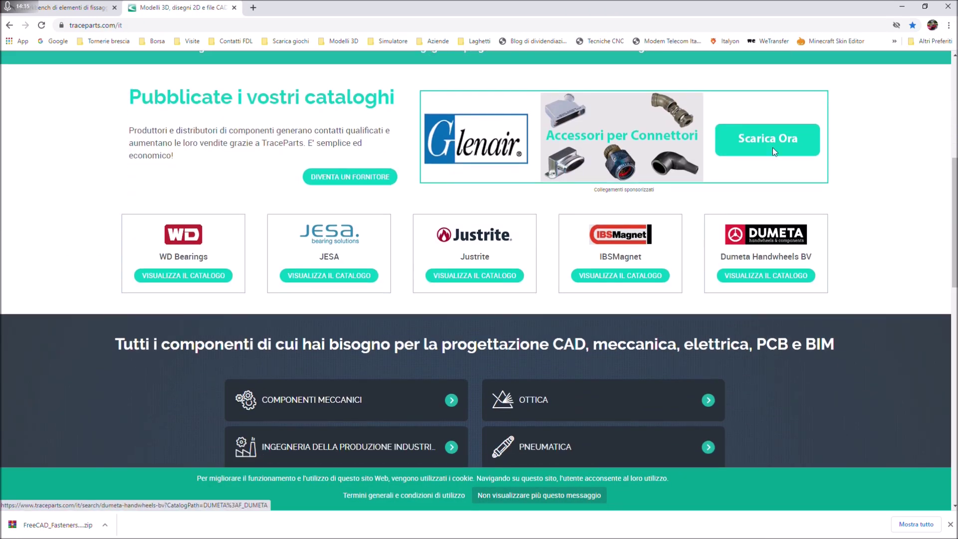
{"action": "left_click", "coordinate": [948, 25]}
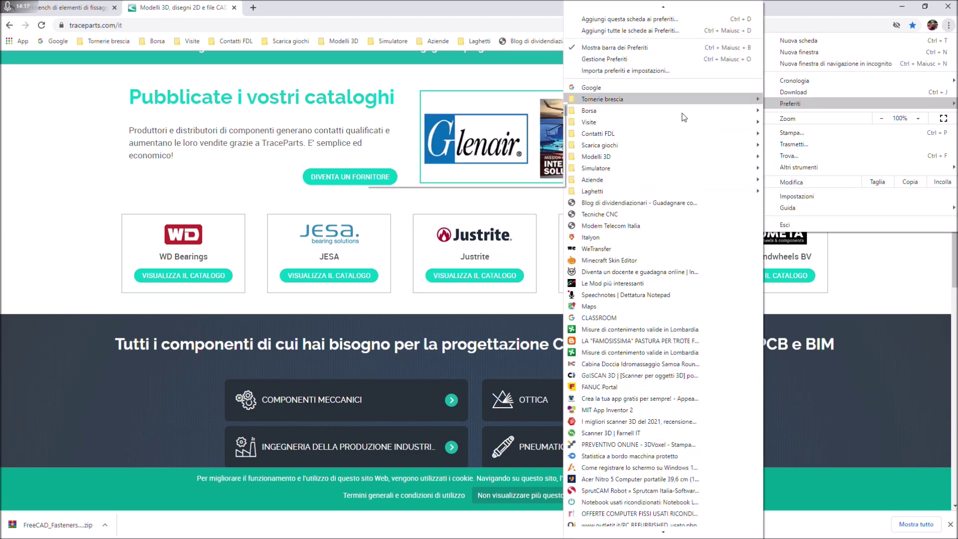
{"action": "mouse_move", "coordinate": [596, 157]}
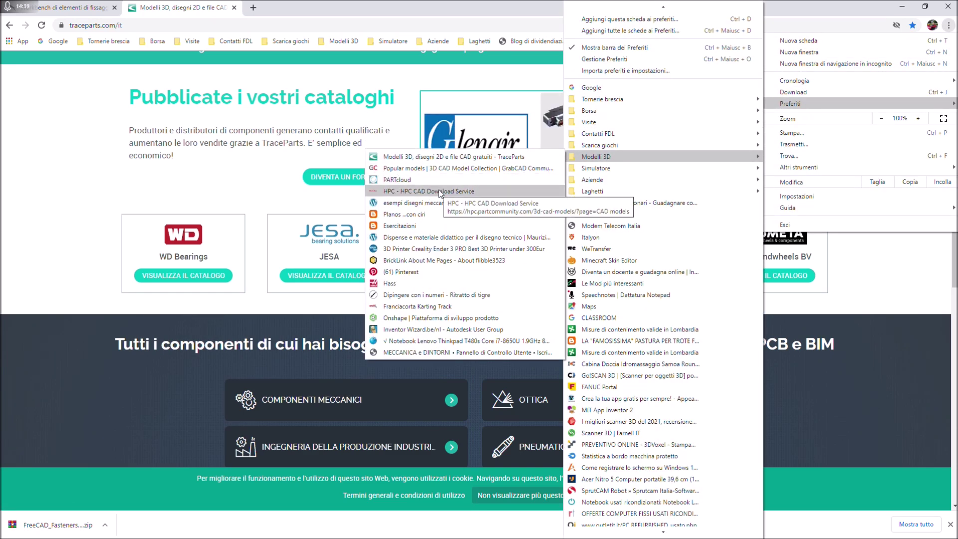
{"action": "left_click", "coordinate": [413, 172]}
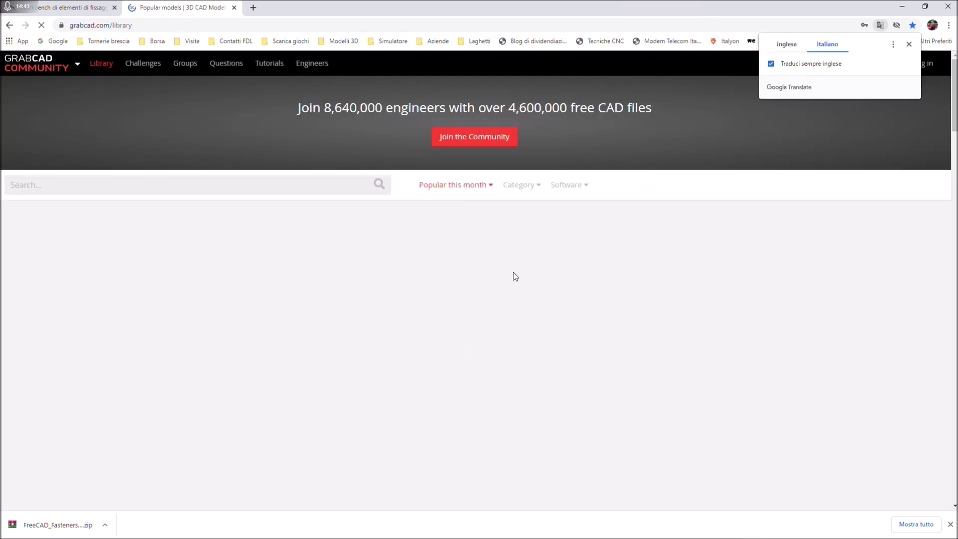
- Scroll through the GrabCAD library page
{"action": "scroll", "coordinate": [392, 269], "scroll_direction": "down", "scroll_amount": 1}
{"action": "scroll", "coordinate": [393, 269], "scroll_direction": "down", "scroll_amount": 1}
{"action": "scroll", "coordinate": [424, 267], "scroll_direction": "down", "scroll_amount": 1}
{"action": "scroll", "coordinate": [473, 263], "scroll_direction": "down", "scroll_amount": 1}
{"action": "scroll", "coordinate": [538, 259], "scroll_direction": "down", "scroll_amount": 2}
{"action": "scroll", "coordinate": [537, 258], "scroll_direction": "up", "scroll_amount": 2}
{"action": "scroll", "coordinate": [478, 263], "scroll_direction": "up", "scroll_amount": 3}
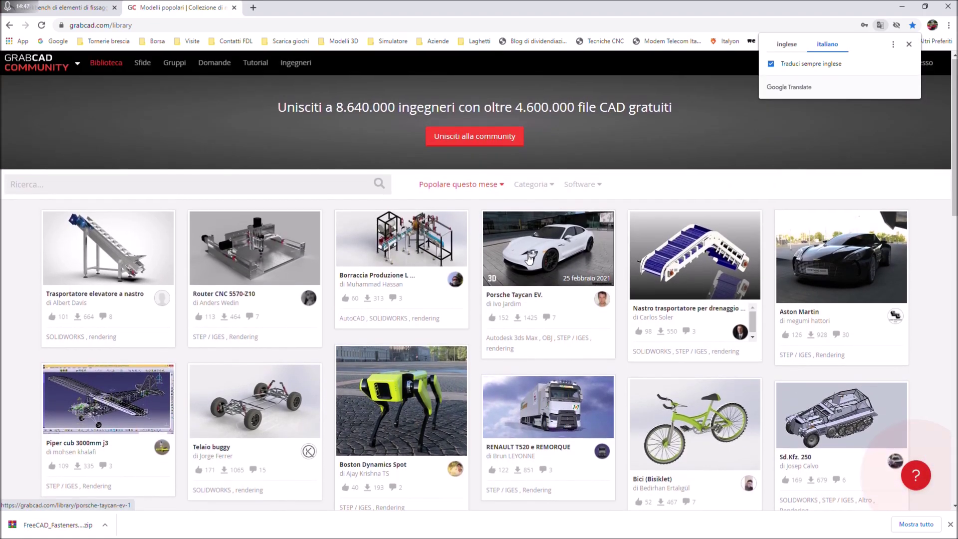
{"action": "scroll", "coordinate": [423, 267], "scroll_direction": "down", "scroll_amount": 2}
{"action": "scroll", "coordinate": [424, 267], "scroll_direction": "down", "scroll_amount": 1}
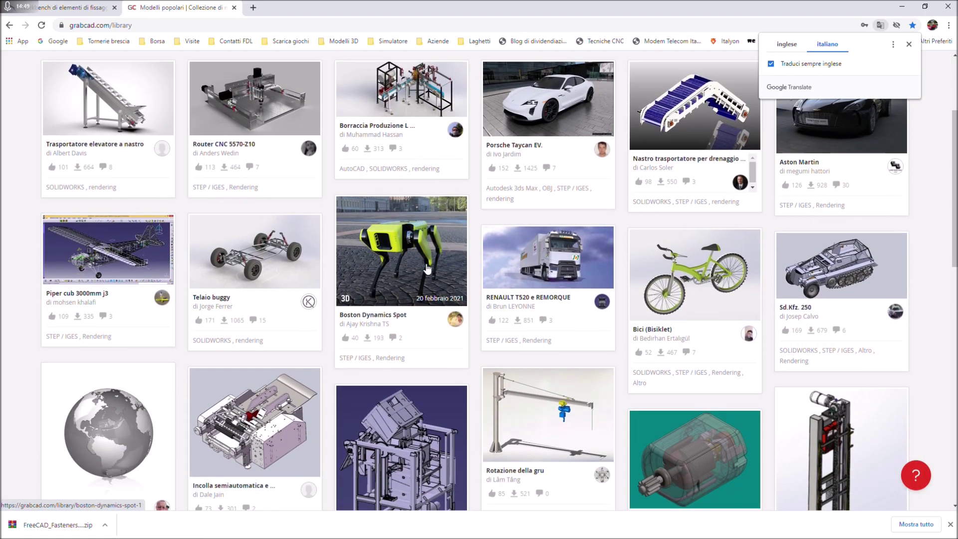
{"action": "scroll", "coordinate": [425, 268], "scroll_direction": "down", "scroll_amount": 2}
{"action": "scroll", "coordinate": [428, 269], "scroll_direction": "down", "scroll_amount": 3}
{"action": "scroll", "coordinate": [428, 269], "scroll_direction": "down", "scroll_amount": 3}
{"action": "scroll", "coordinate": [428, 267], "scroll_direction": "up", "scroll_amount": 10}
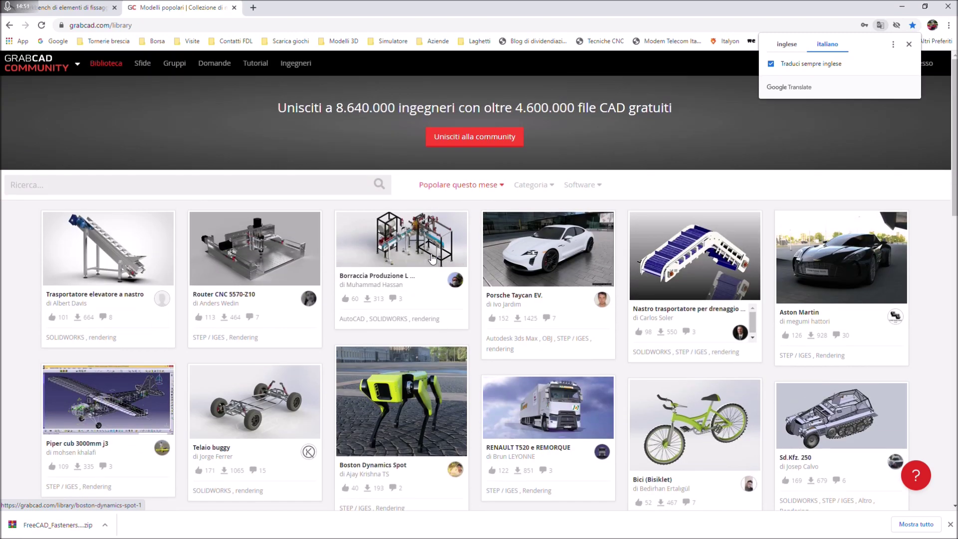
- Search the GrabCAD library for 'chuk' and open the MANDRINO chuck model
{"action": "left_click", "coordinate": [219, 185]}
{"action": "type", "text": "chuch"}
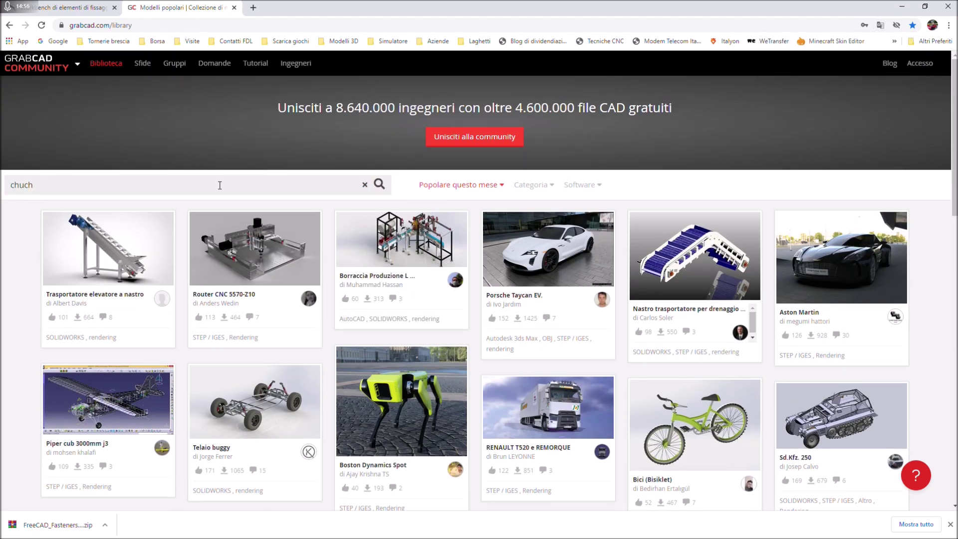
{"action": "key", "text": "Return"}
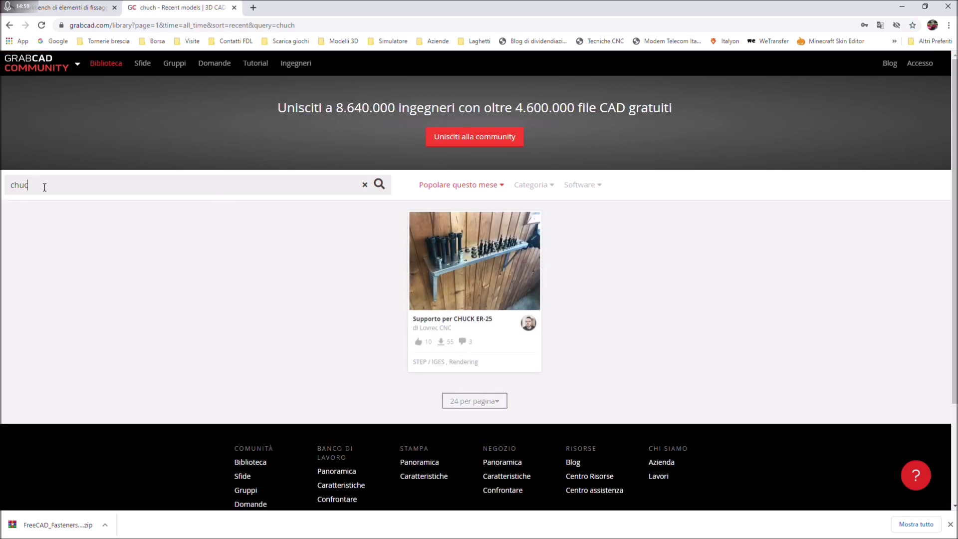
{"action": "type", "text": "k"}
{"action": "key", "text": "Return"}
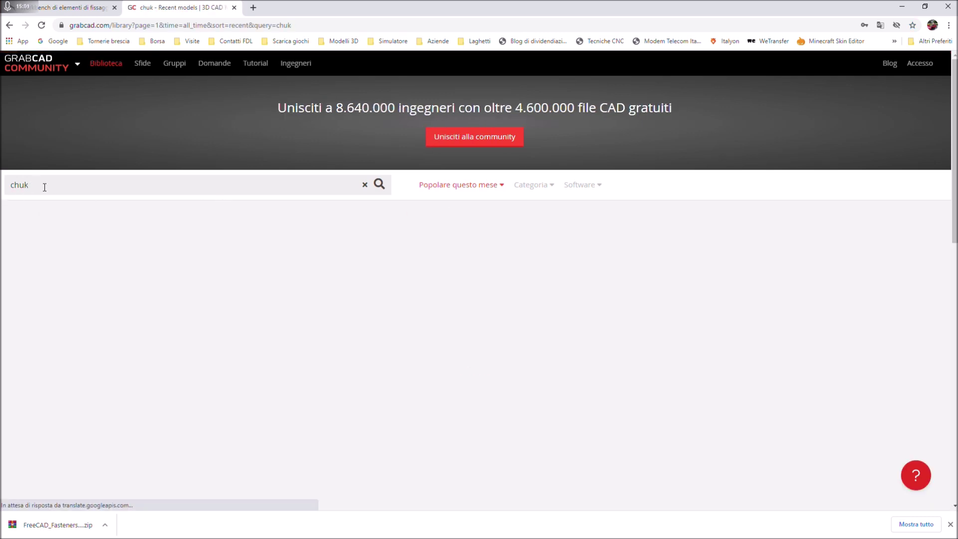
{"action": "scroll", "coordinate": [351, 364], "scroll_direction": "down", "scroll_amount": 2}
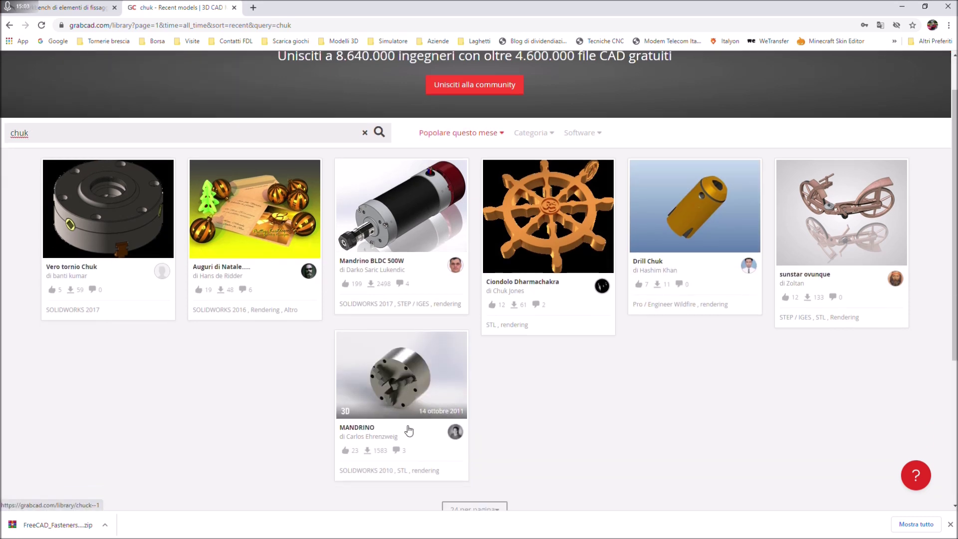
{"action": "left_click", "coordinate": [396, 337]}
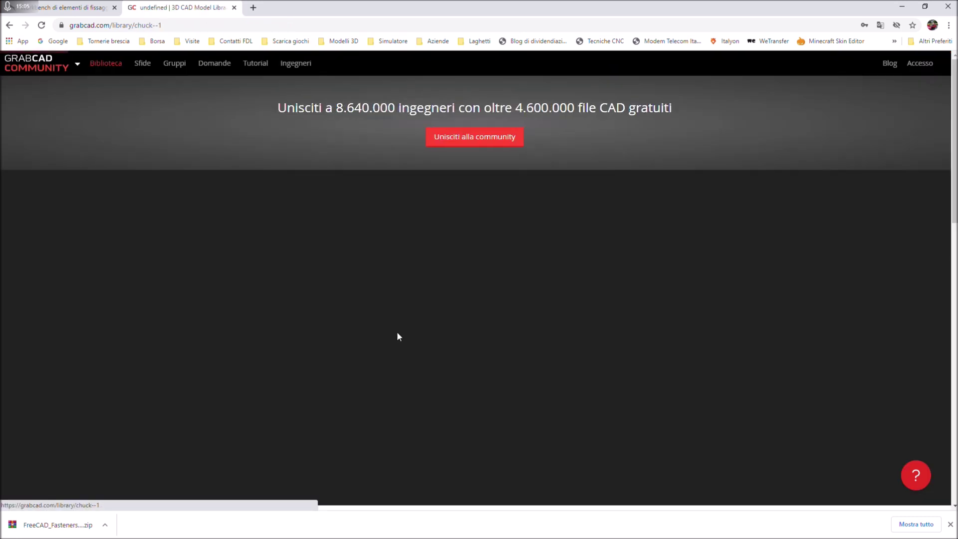
- Sign in to GrabCAD and download the MANDRINO chuck files as chuck--1.zip
{"action": "scroll", "coordinate": [574, 366], "scroll_direction": "down", "scroll_amount": 3}
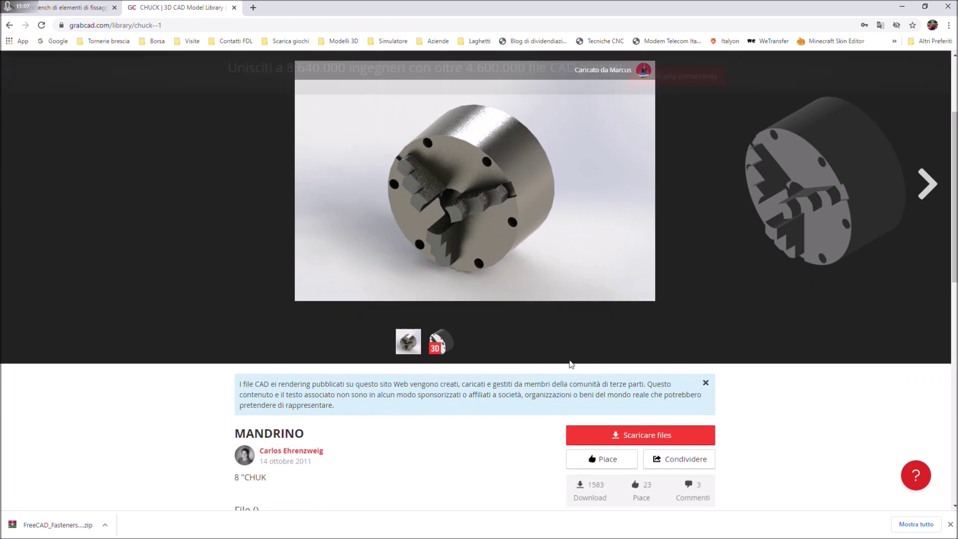
{"action": "scroll", "coordinate": [570, 360], "scroll_direction": "down", "scroll_amount": 1}
{"action": "scroll", "coordinate": [592, 377], "scroll_direction": "down", "scroll_amount": 1}
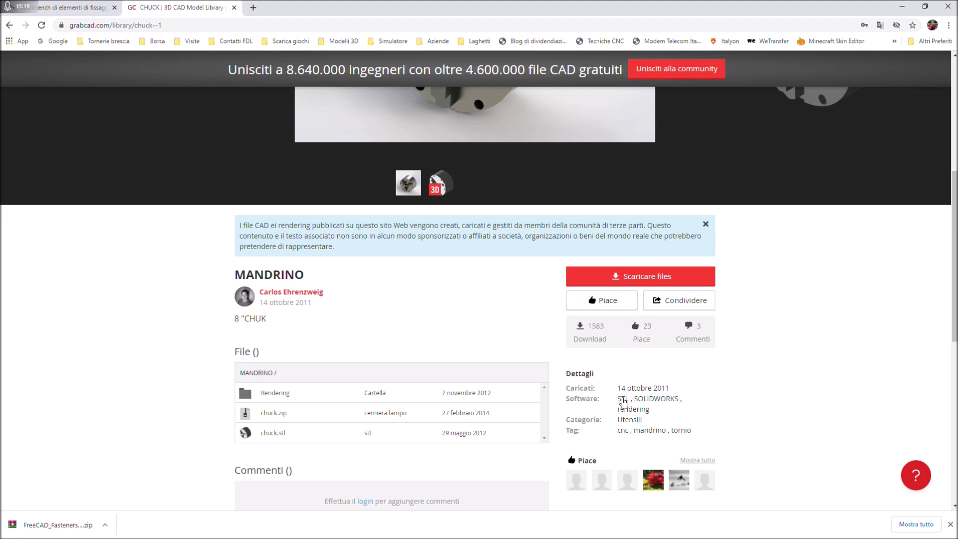
{"action": "left_click", "coordinate": [630, 278]}
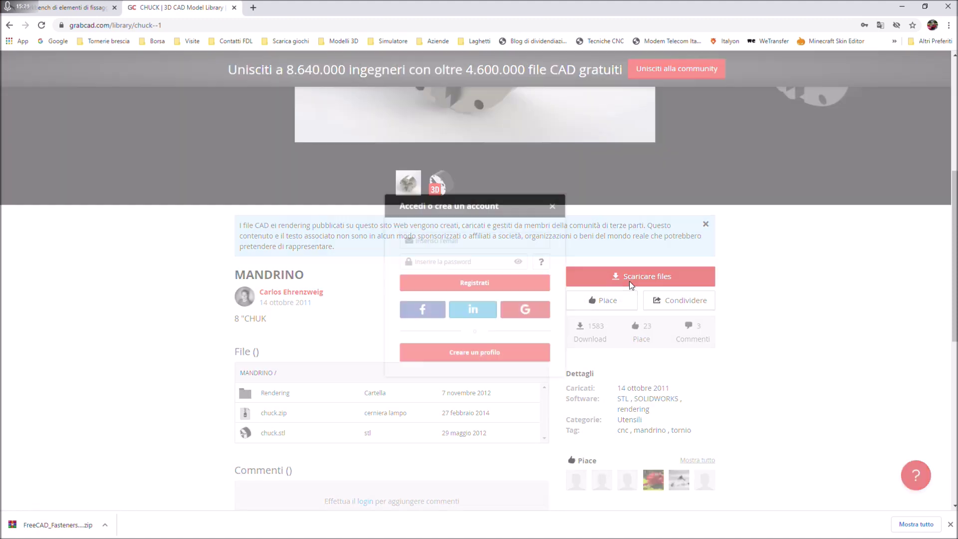
{"action": "left_click", "coordinate": [490, 282]}
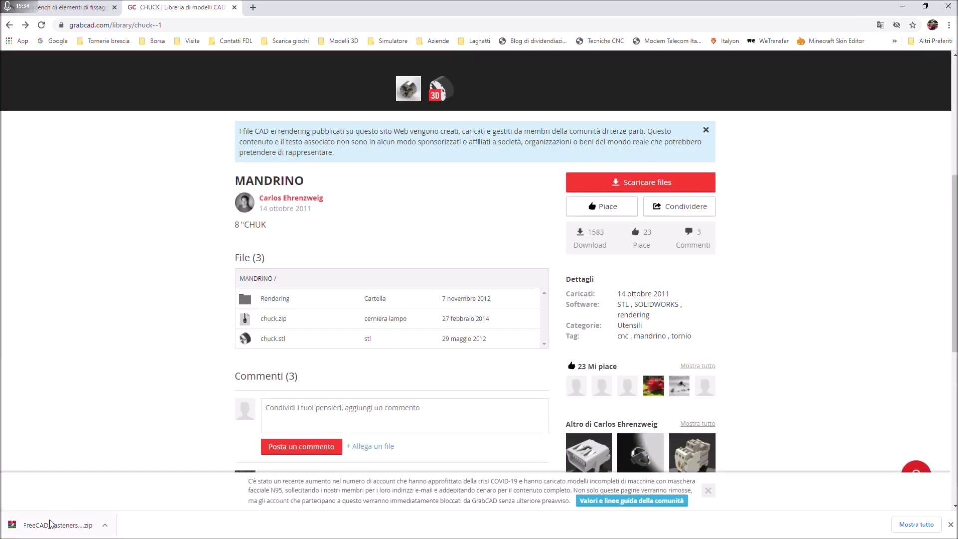
{"action": "left_click", "coordinate": [627, 191]}
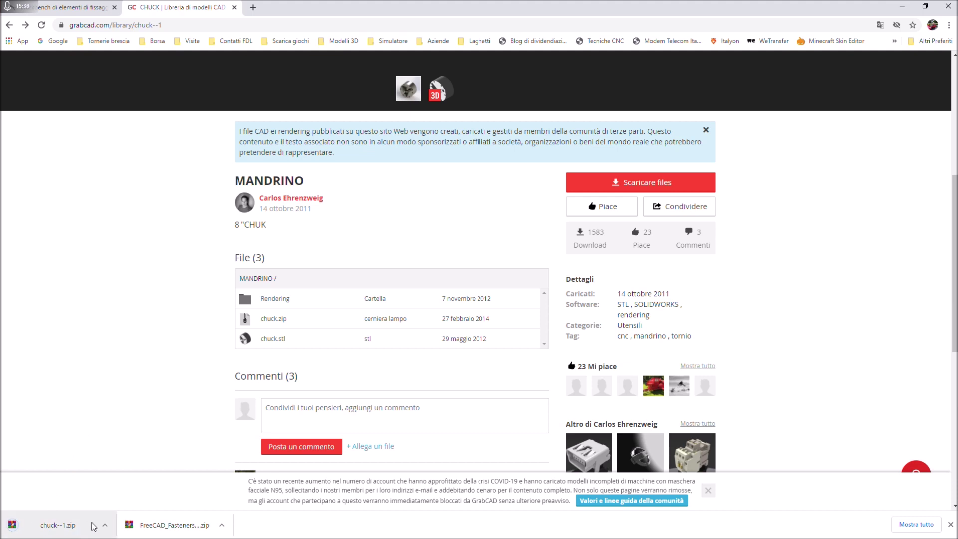
{"action": "left_click", "coordinate": [105, 524]}
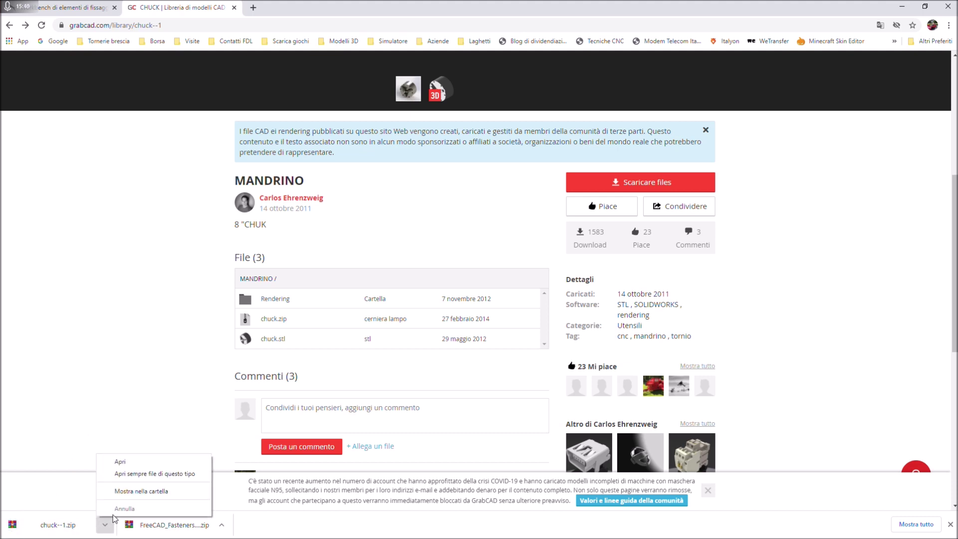
- Extract chuck--1.zip in the Download folder to get chuck.stl, chuck.zip and Renderings
{"action": "left_click", "coordinate": [134, 490]}
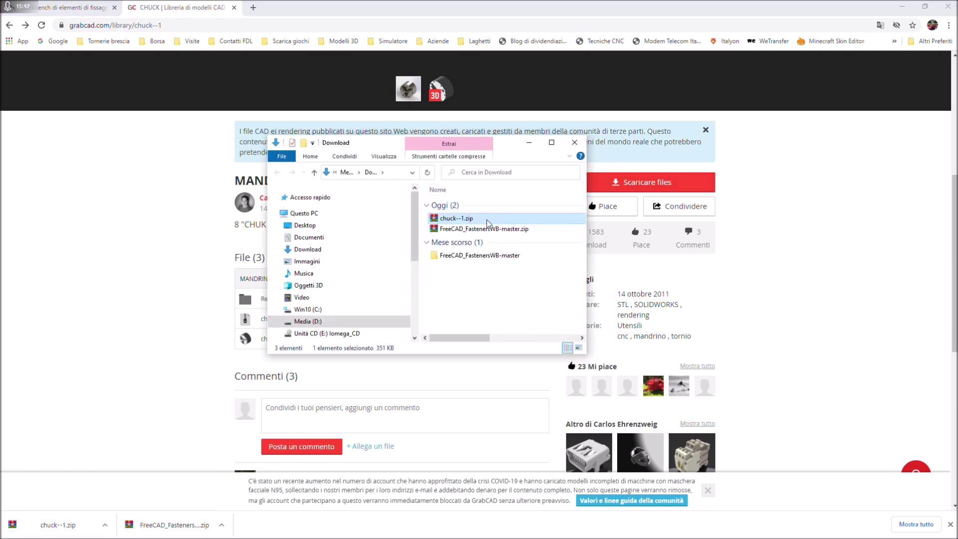
{"action": "right_click", "coordinate": [466, 223]}
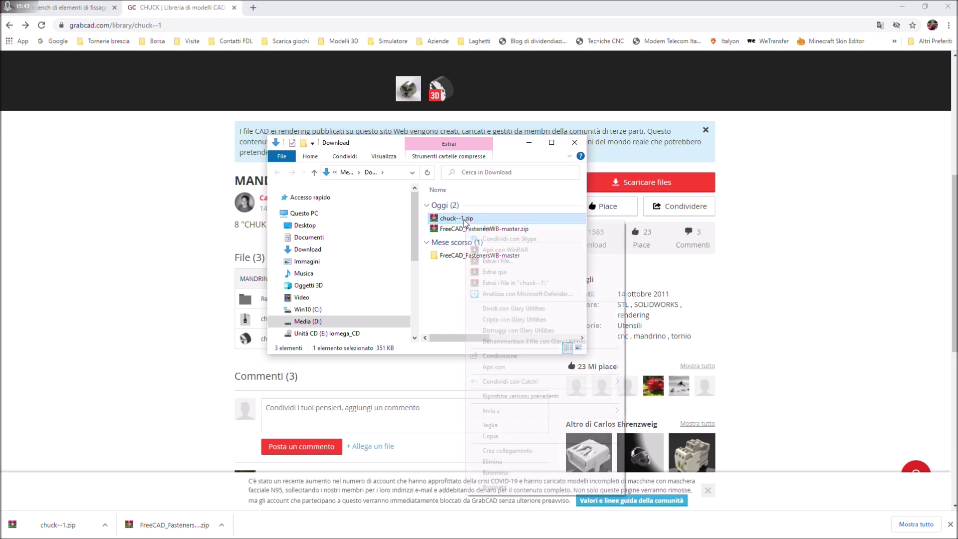
{"action": "left_click", "coordinate": [495, 273]}
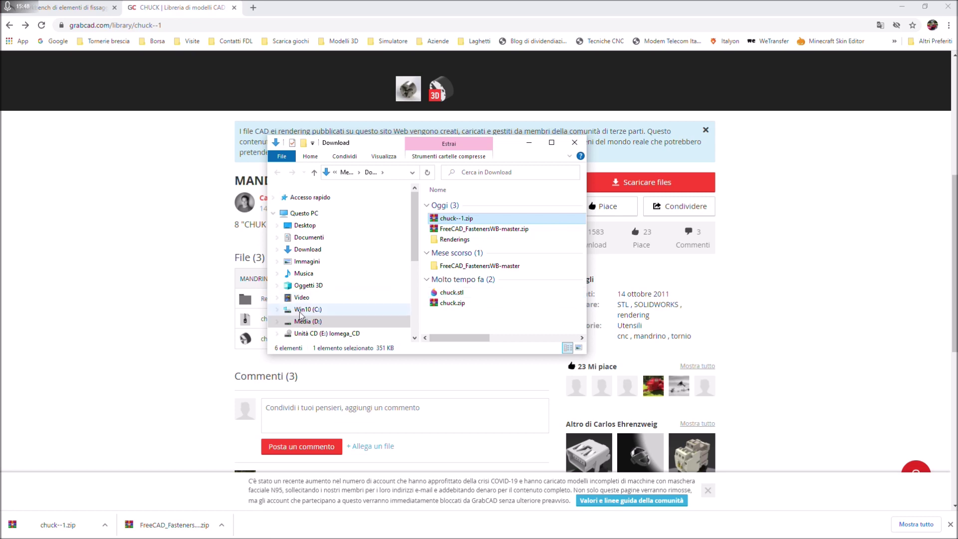
{"action": "mouse_move", "coordinate": [427, 533]}
{"action": "left_click", "coordinate": [428, 486]}
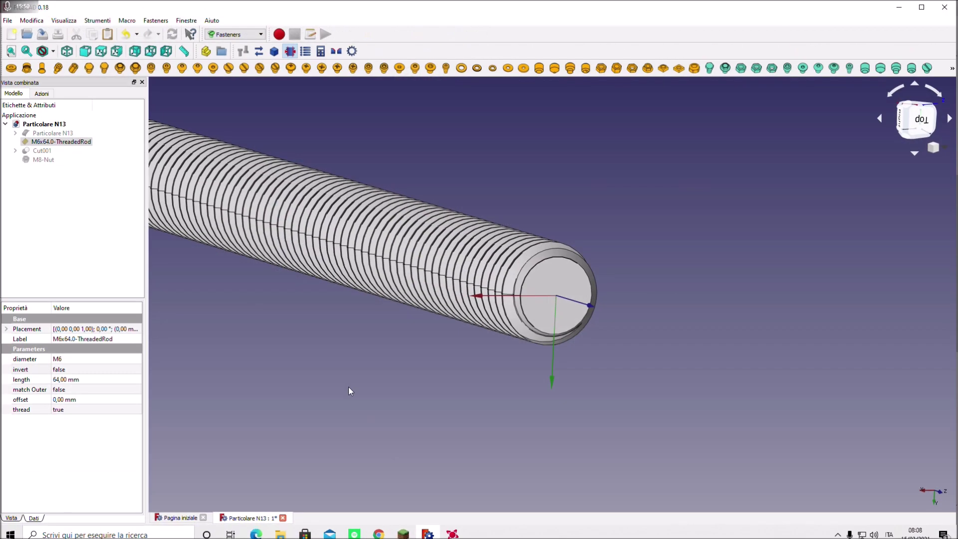
- Import chuck.stl from the Download folder so the three-jaw chuck appears beside the rod
{"action": "left_click", "coordinate": [9, 21]}
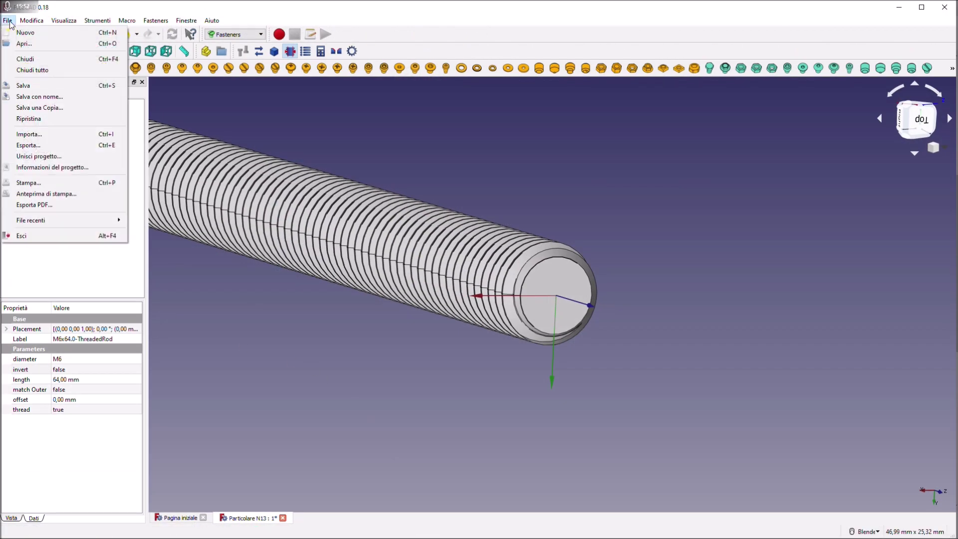
{"action": "left_click", "coordinate": [39, 135]}
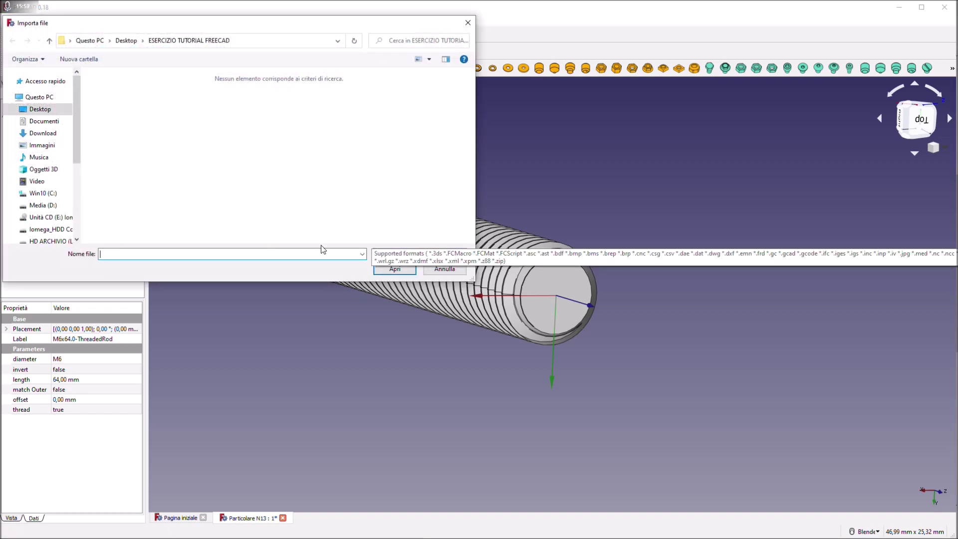
{"action": "left_click", "coordinate": [47, 139]}
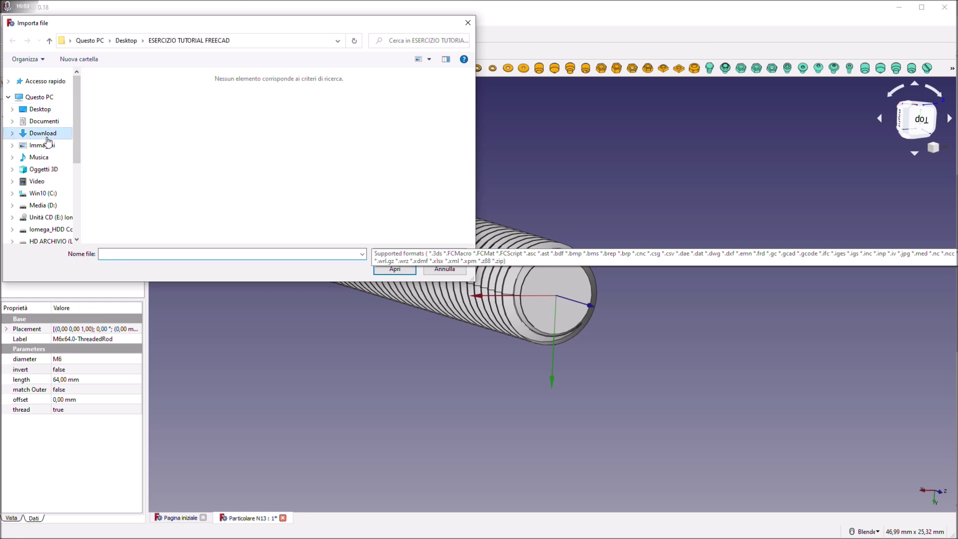
{"action": "left_click", "coordinate": [124, 178]}
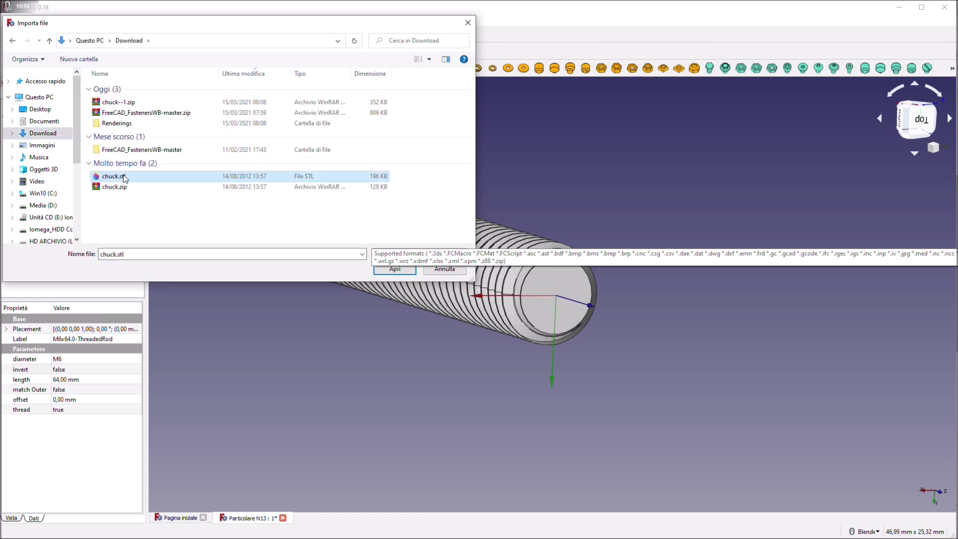
{"action": "double_click", "coordinate": [124, 178]}
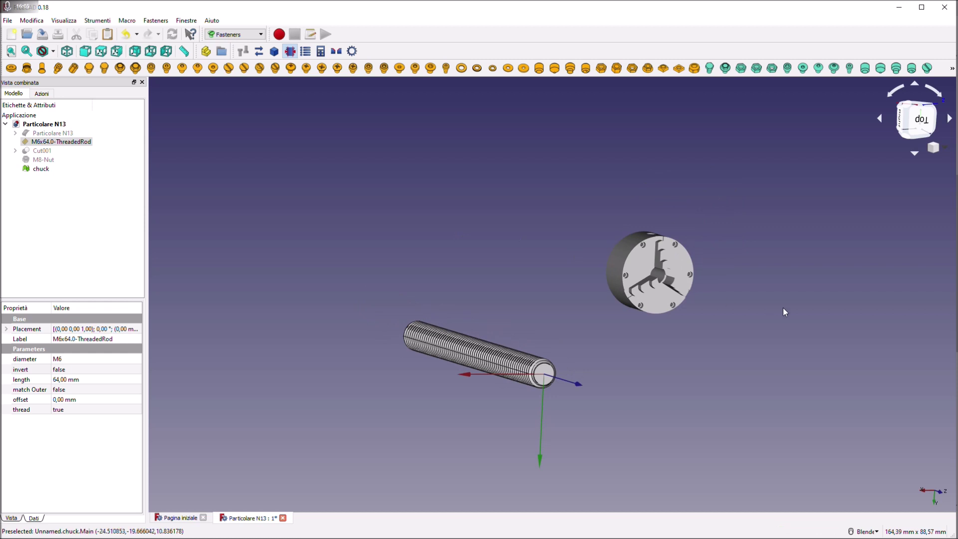
{"action": "middle_click_drag", "start_coordinate": [784, 312], "coordinate": [698, 319]}
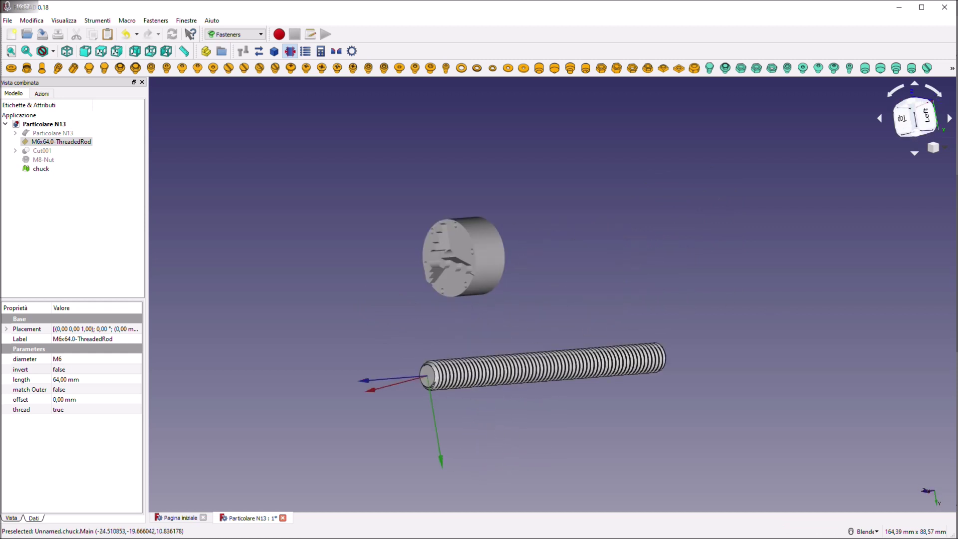
{"action": "scroll", "coordinate": [531, 269], "scroll_direction": "up", "scroll_amount": 5}
{"action": "key", "text": "2"}
{"action": "middle_click_drag", "start_coordinate": [531, 269], "coordinate": [538, 270]}
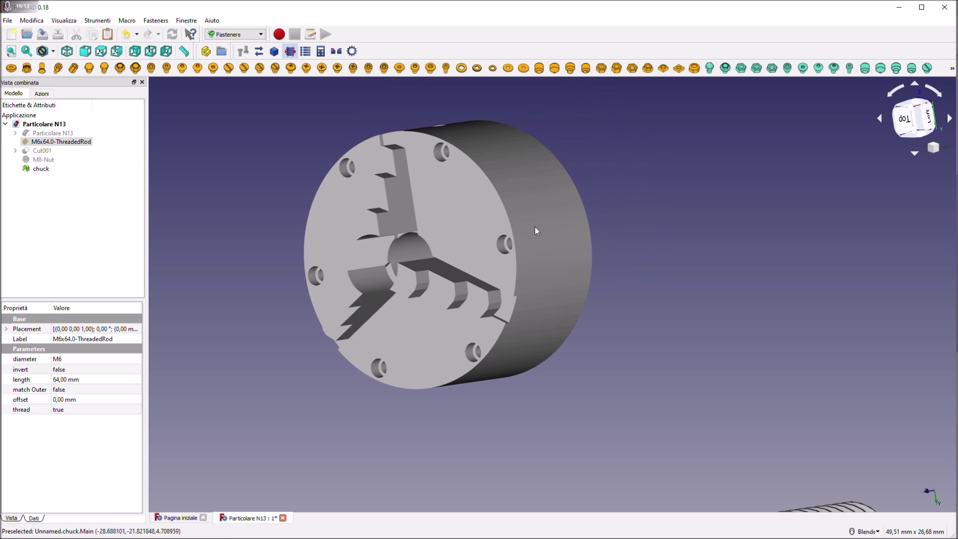
{"action": "middle_click_drag", "start_coordinate": [536, 230], "coordinate": [519, 234]}
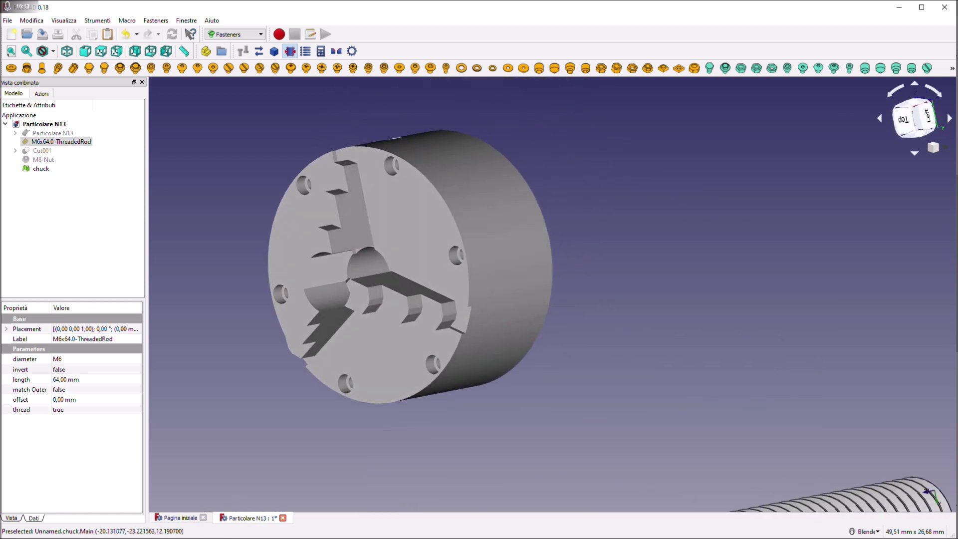
{"action": "scroll", "coordinate": [358, 165], "scroll_direction": "down", "scroll_amount": 3}
{"action": "key", "text": "2"}
{"action": "mouse_move", "coordinate": [539, 250]}
{"action": "middle_mouse_down"}
{"action": "mouse_move", "coordinate": [439, 284]}
{"action": "mouse_move", "coordinate": [528, 260]}
{"action": "middle_mouse_up"}
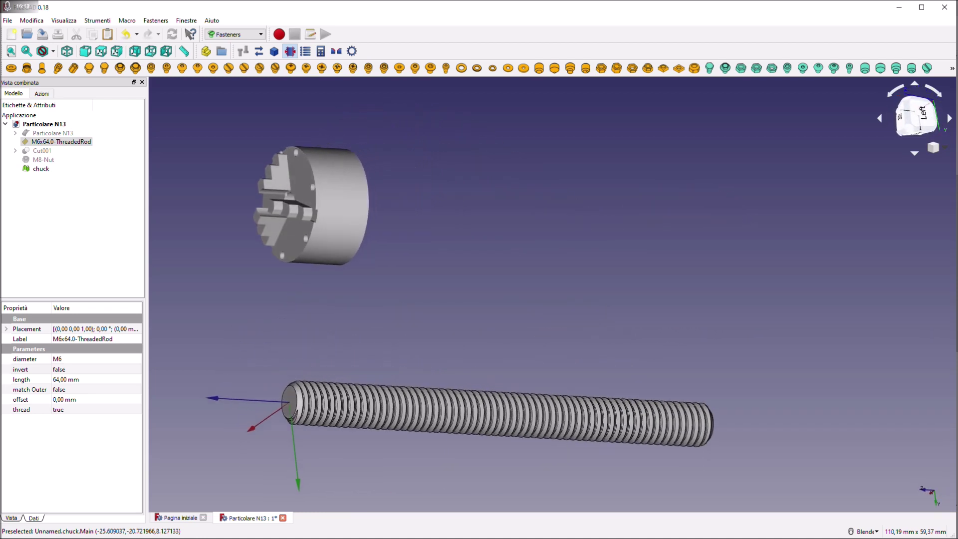
{"action": "middle_click_drag", "start_coordinate": [314, 112], "coordinate": [364, 179]}
{"action": "mouse_move", "coordinate": [549, 295]}
{"action": "middle_mouse_down"}
{"action": "mouse_move", "coordinate": [469, 264]}
{"action": "mouse_move", "coordinate": [529, 329]}
{"action": "mouse_move", "coordinate": [469, 269]}
{"action": "middle_mouse_up"}
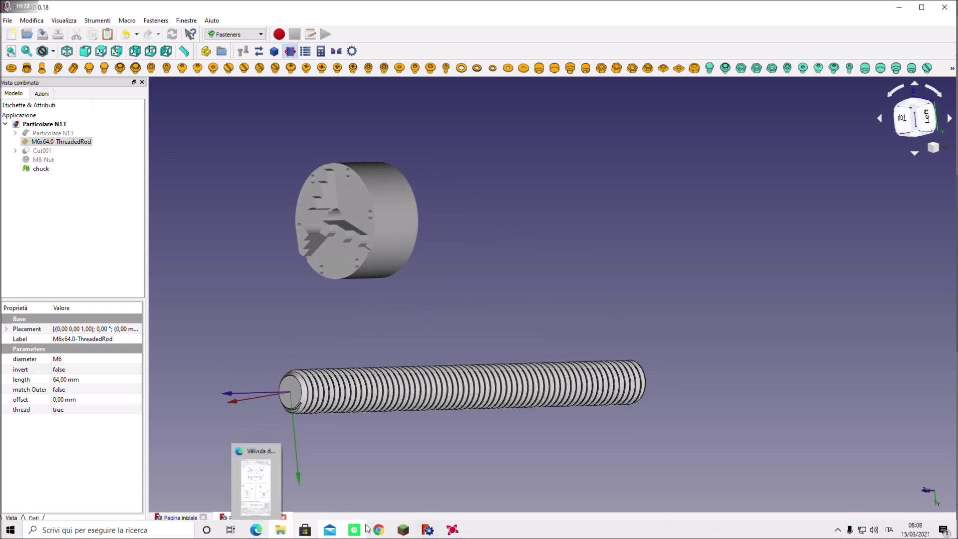
{"action": "mouse_move", "coordinate": [379, 529]}
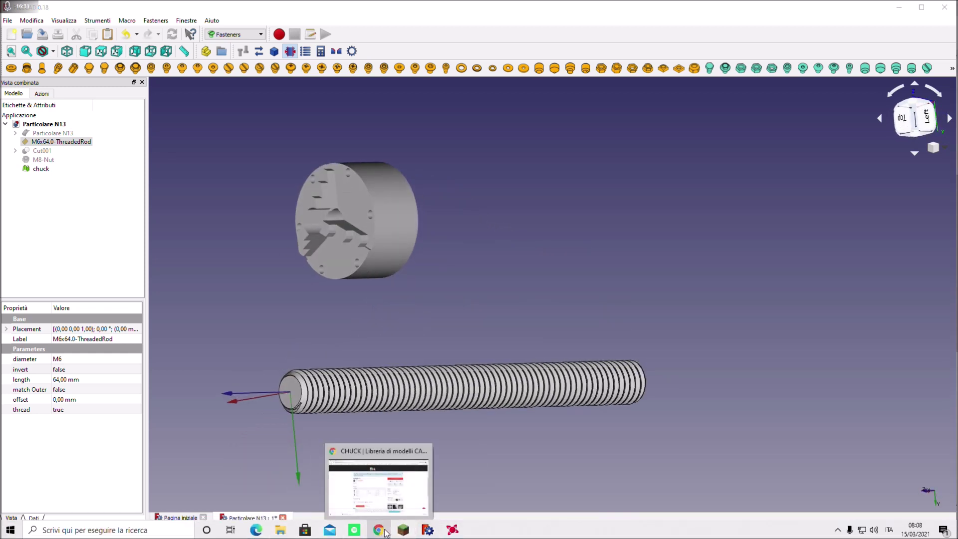
{"action": "left_click", "coordinate": [386, 533]}
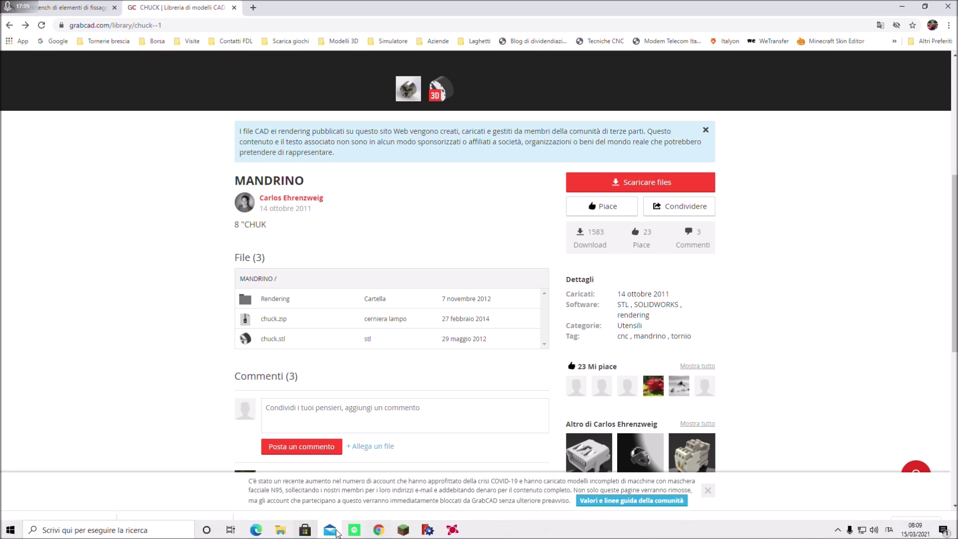
{"action": "left_click", "coordinate": [423, 530]}
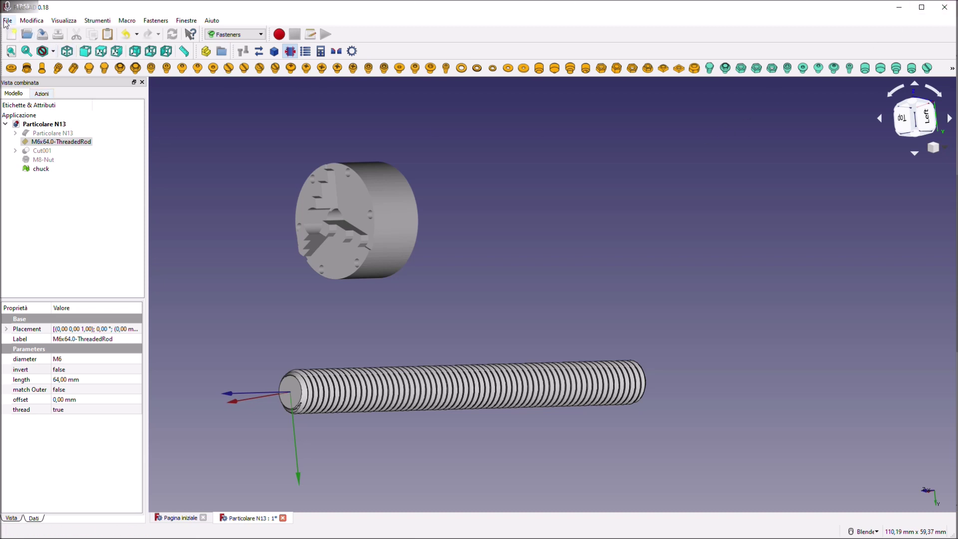
- Quit FreeCAD, discarding the unsaved changes to Particolare N13
{"action": "left_click", "coordinate": [7, 20]}
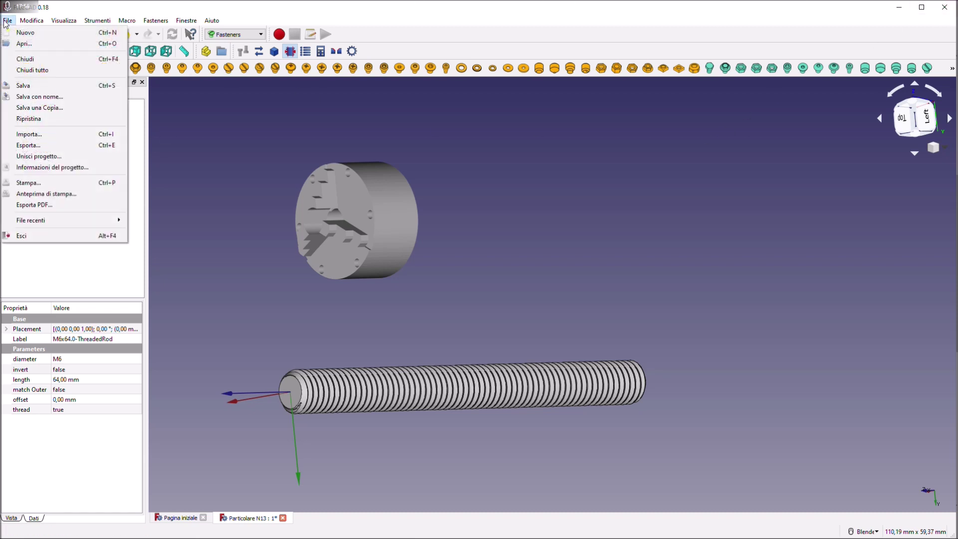
{"action": "left_click", "coordinate": [55, 235]}
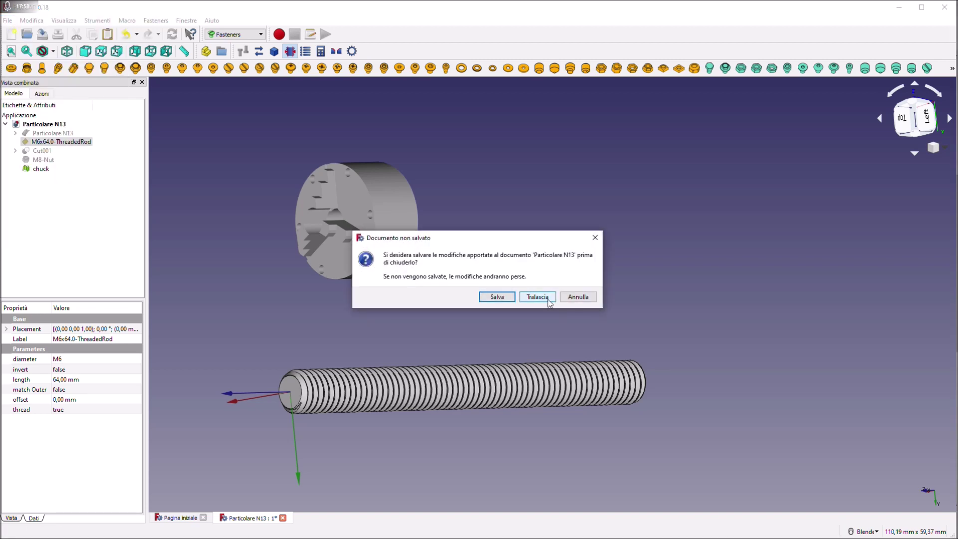
{"action": "left_click", "coordinate": [558, 308]}
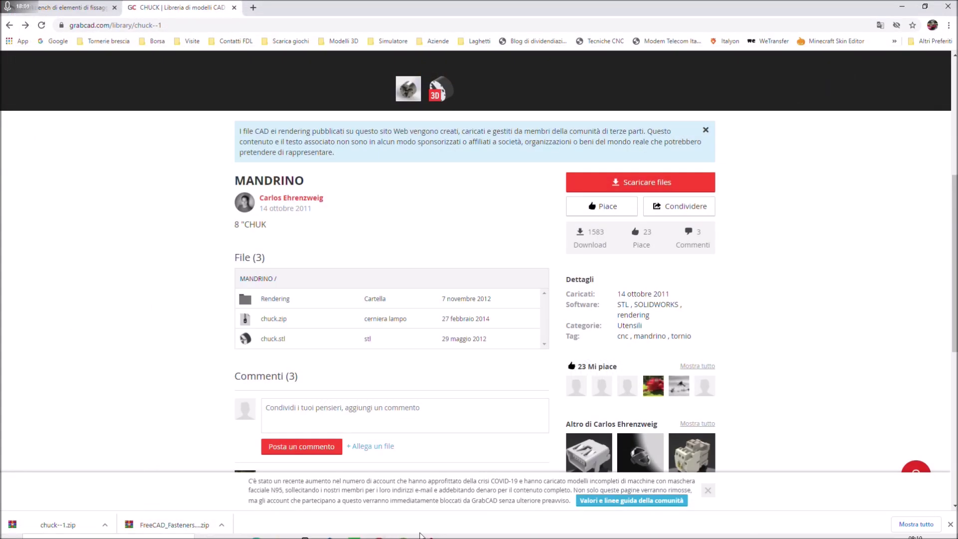